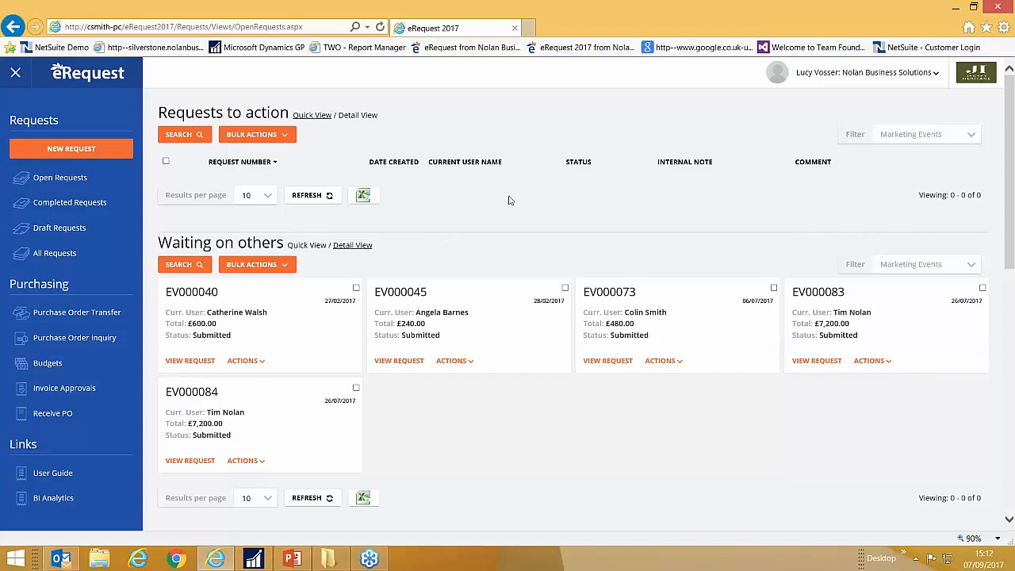
Step: Preview the open requests page and its navigation menu at phone width, restoring the browser window to full size
left_click(973, 7)
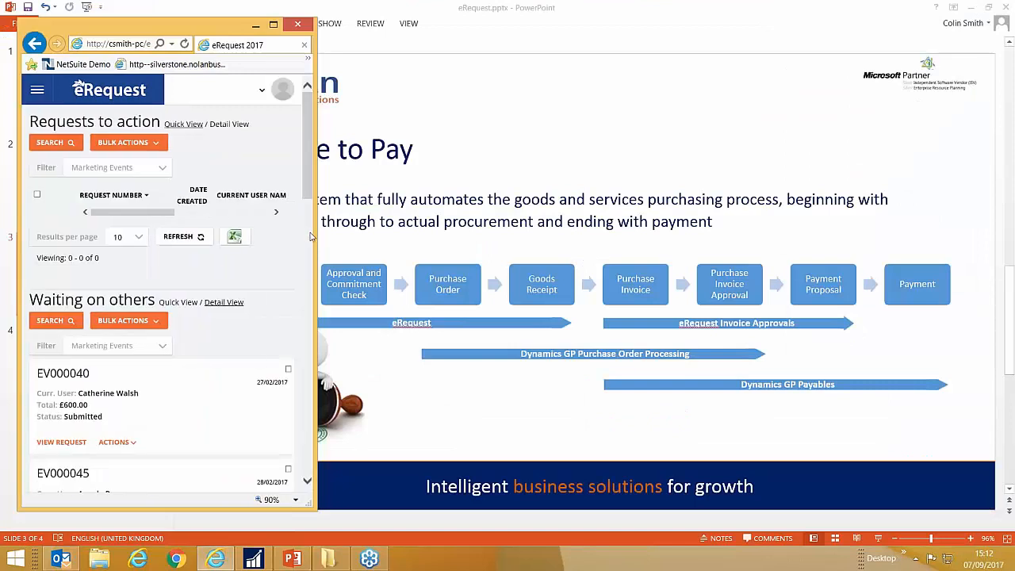
left_click_drag(315, 236, 296, 237)
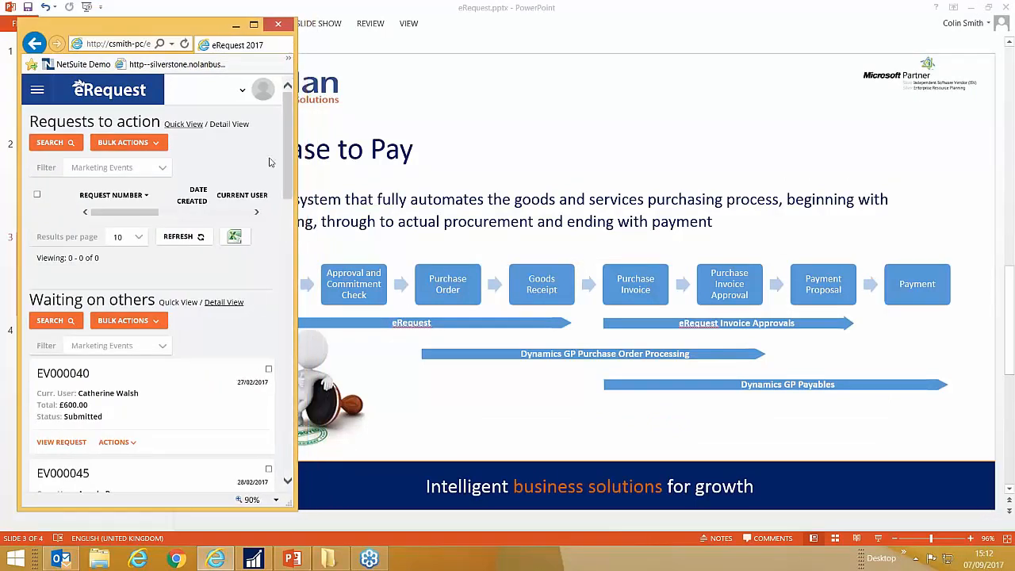
scroll(290, 151, "down", 2)
left_click_drag(290, 150, 291, 120)
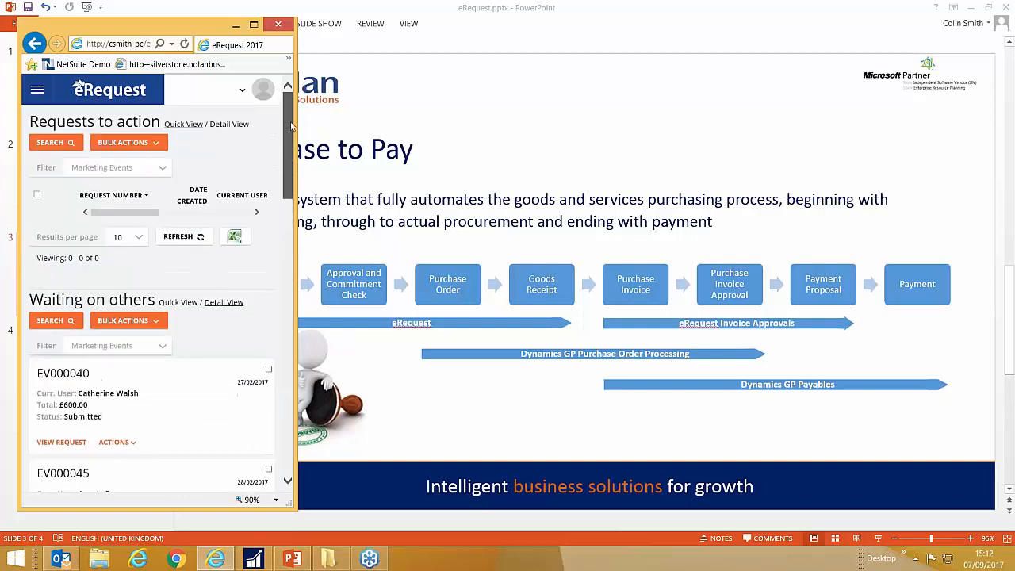
left_click(37, 89)
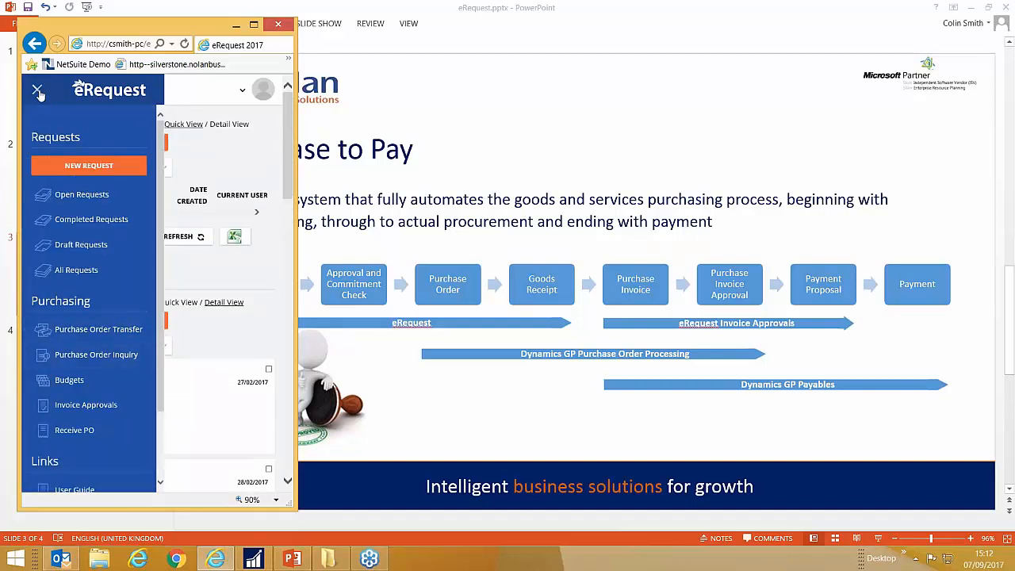
left_click(37, 90)
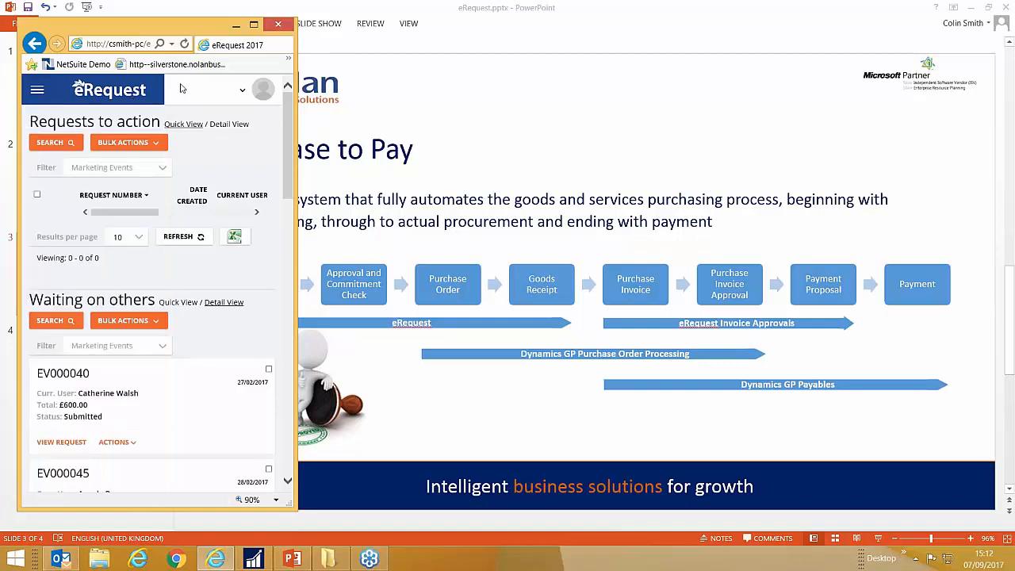
left_click_drag(294, 196, 681, 193)
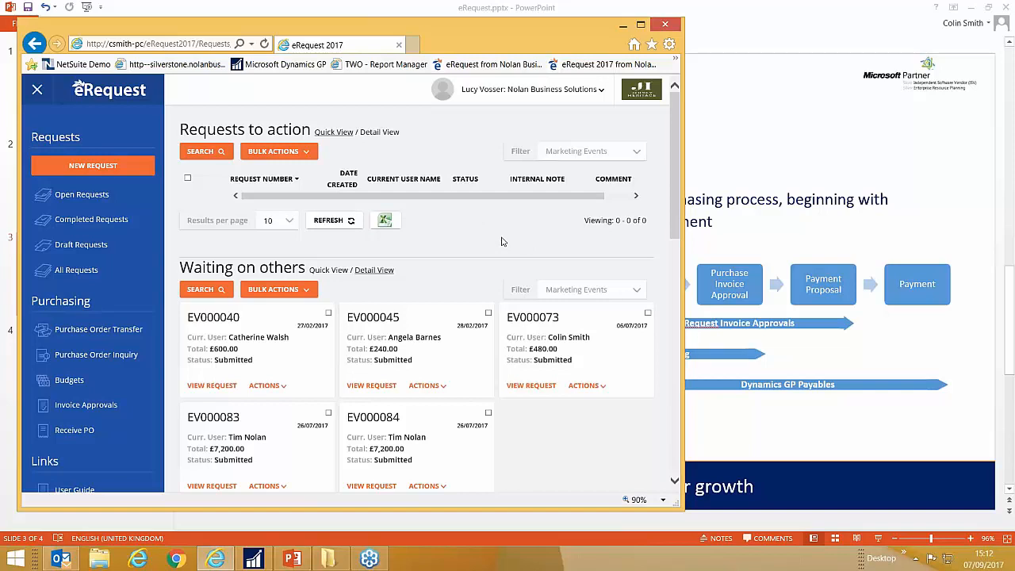
left_click(642, 26)
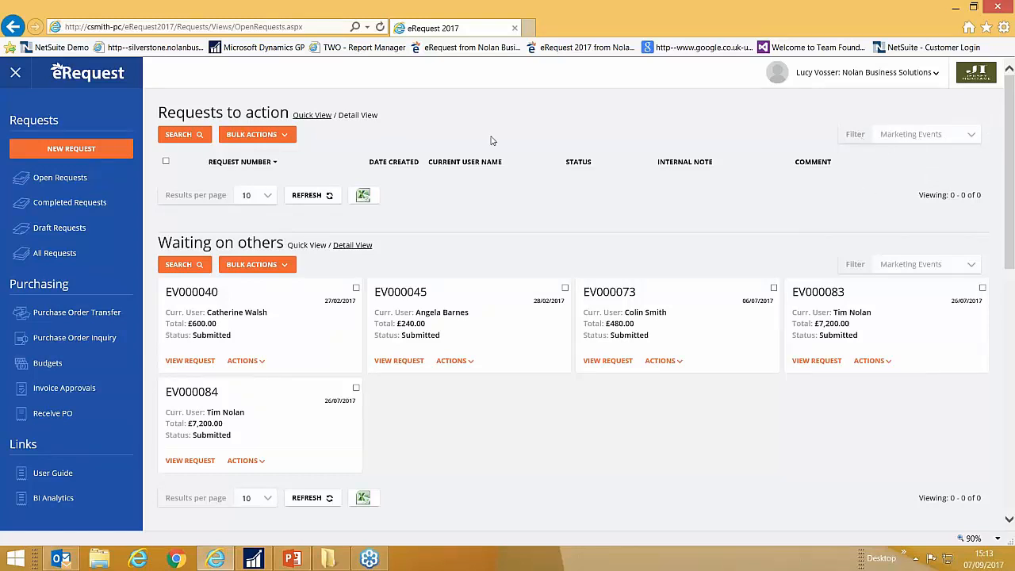
Step: Set the request form filters of the Waiting on others and Recently Completed lists to Show All
left_click(970, 266)
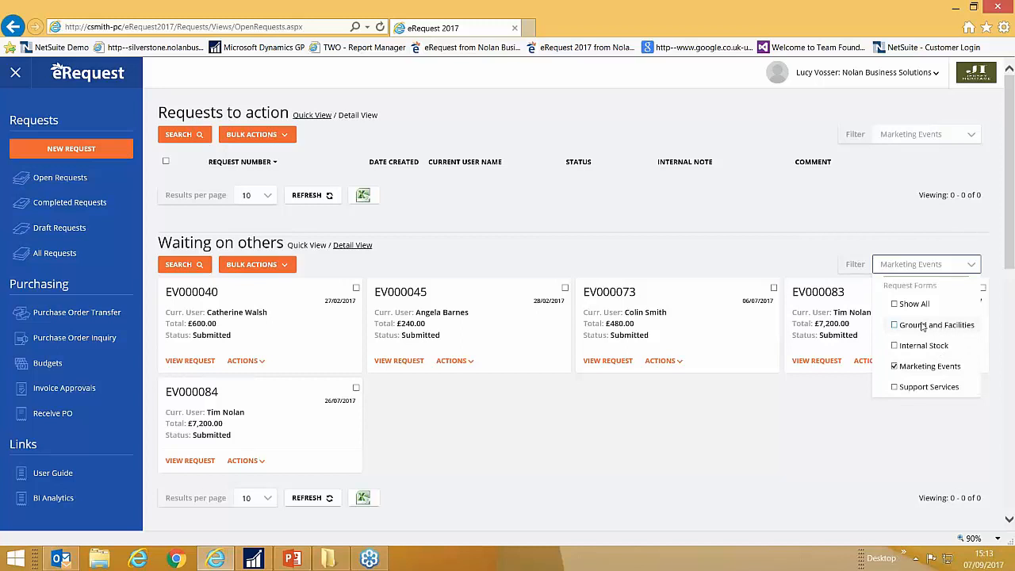
left_click(895, 306)
left_click_drag(1011, 264, 1010, 361)
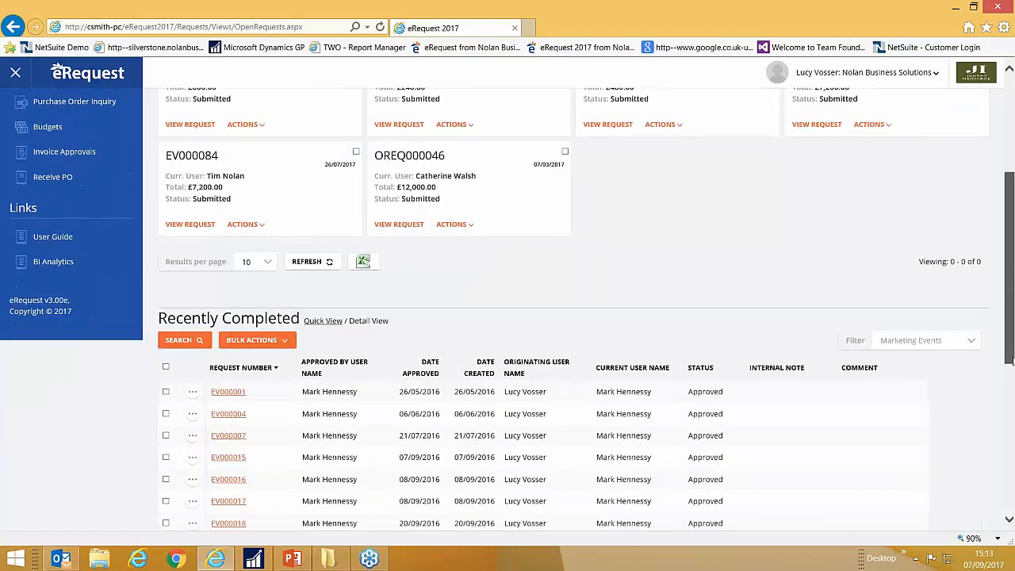
left_click(914, 345)
left_click(902, 384)
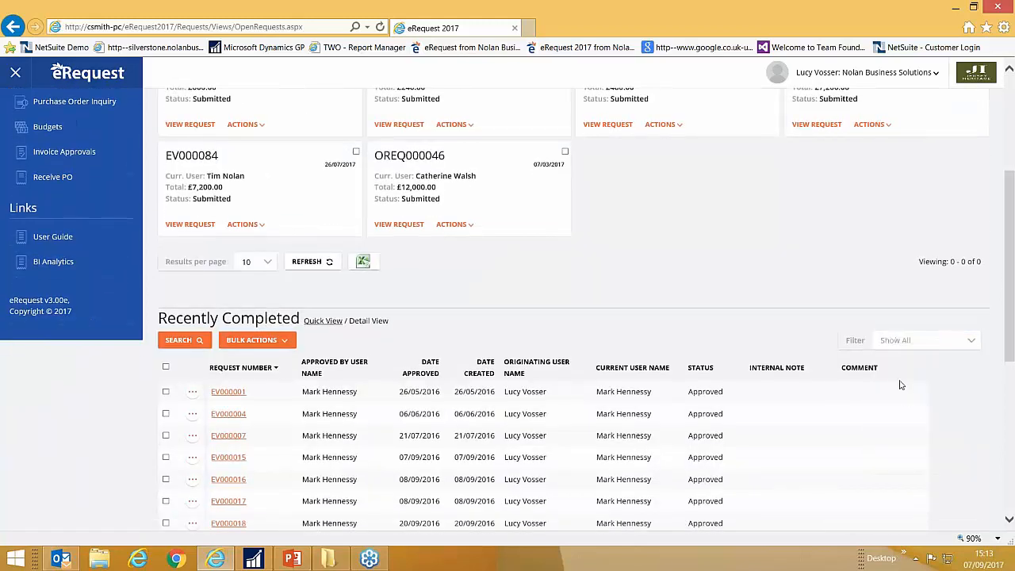
left_click_drag(1010, 260, 1008, 325)
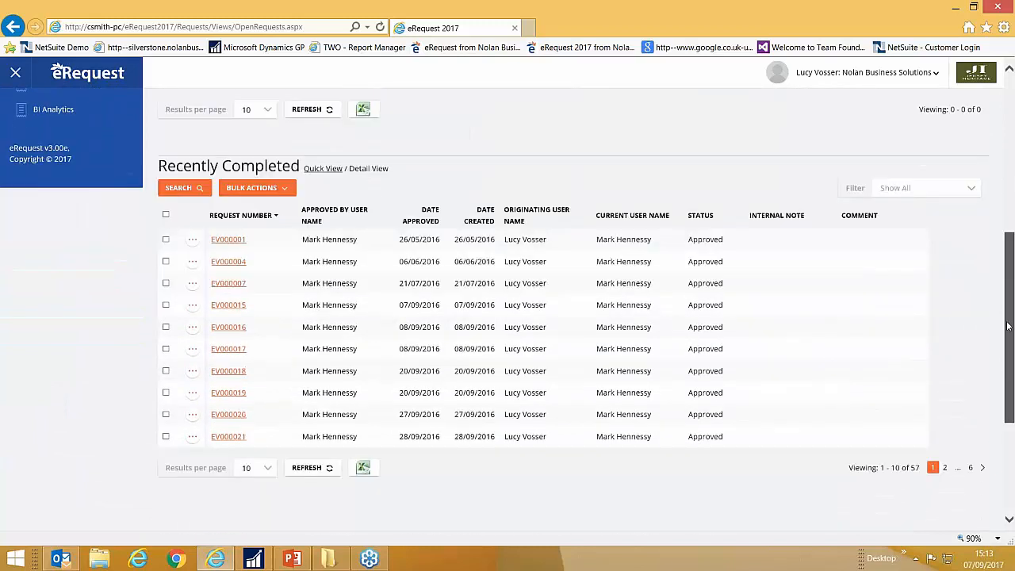
scroll(918, 335, "up", 3)
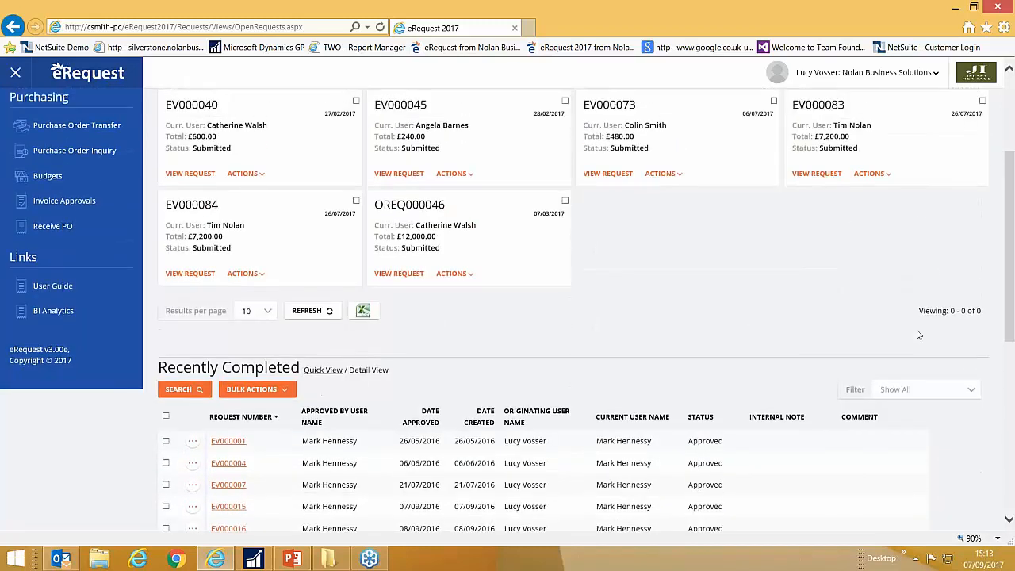
scroll(486, 201, "up", 2)
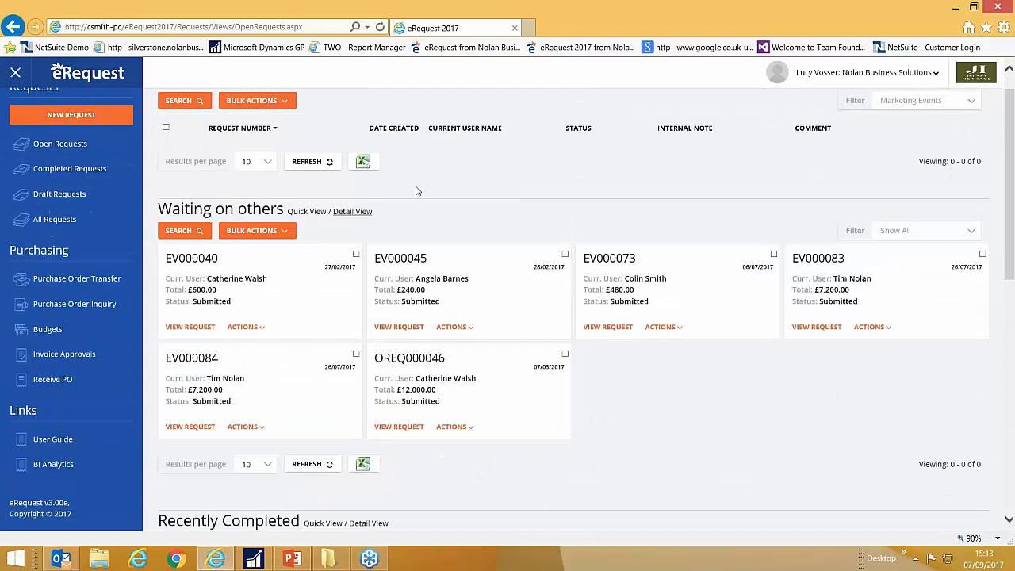
scroll(548, 182, "up", 1)
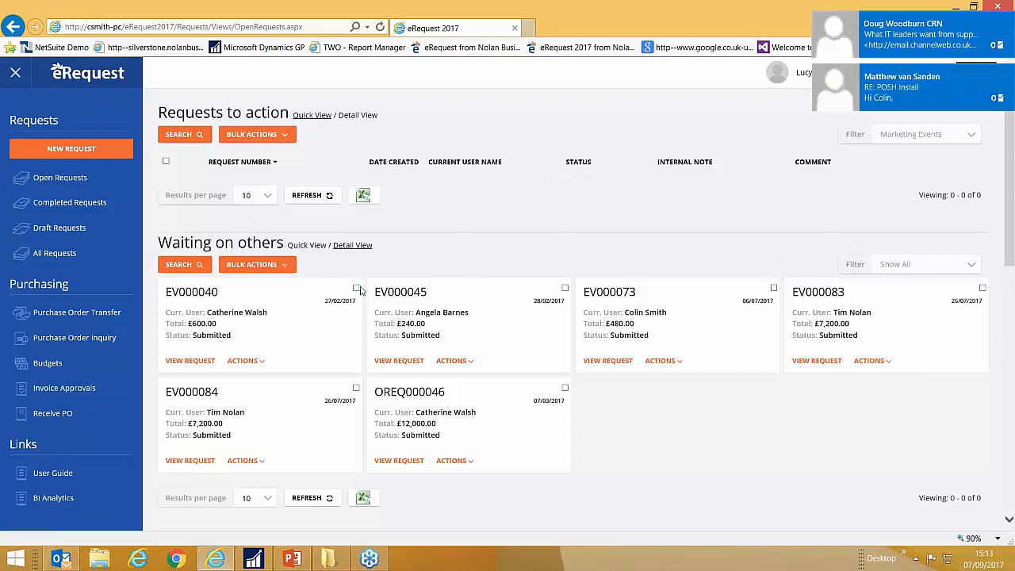
Step: Examine the bulk actions available for the first request in the Recently Completed list, leaving the request unselected
scroll(360, 291, "down", 4)
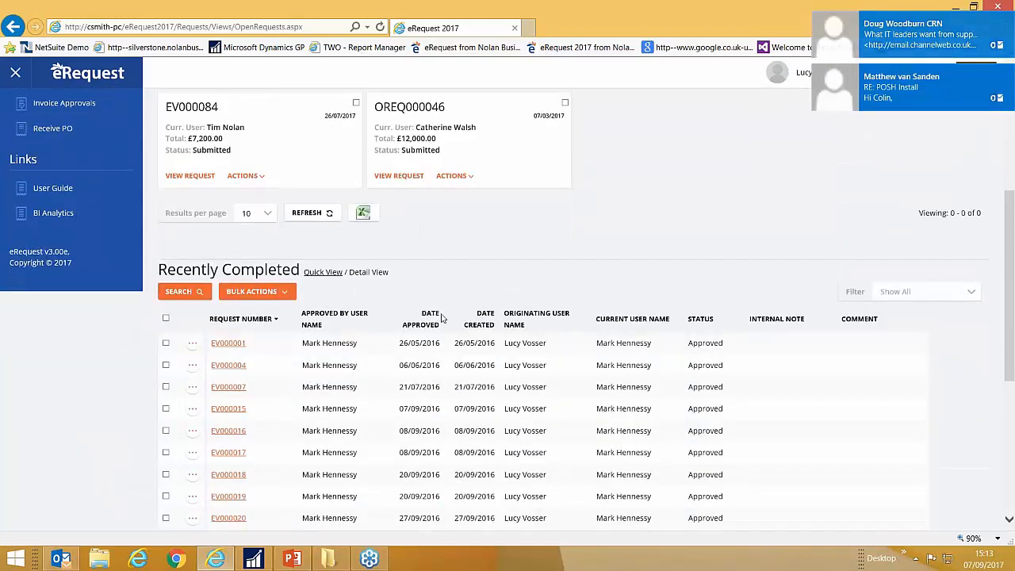
left_click(165, 344)
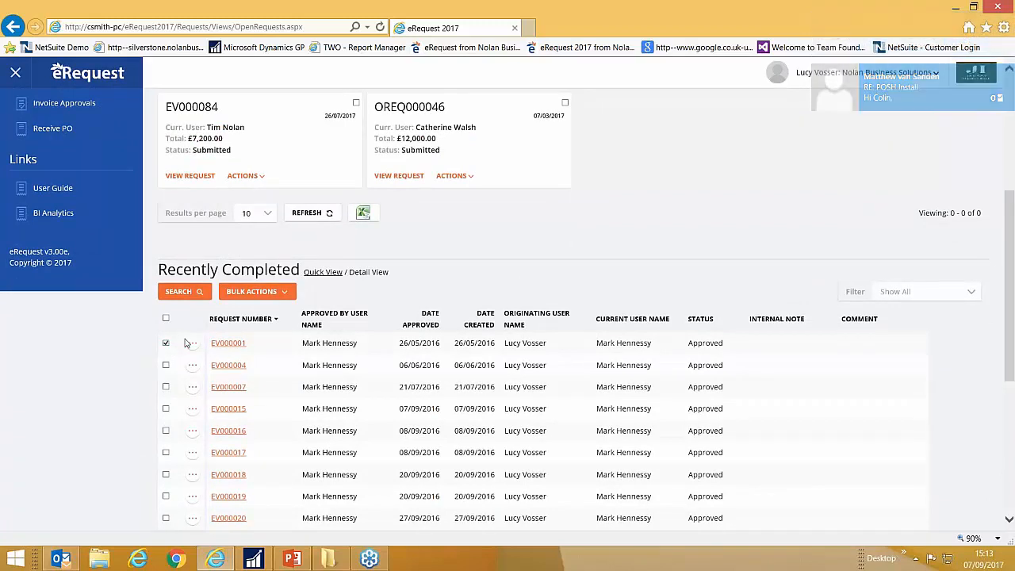
left_click(254, 292)
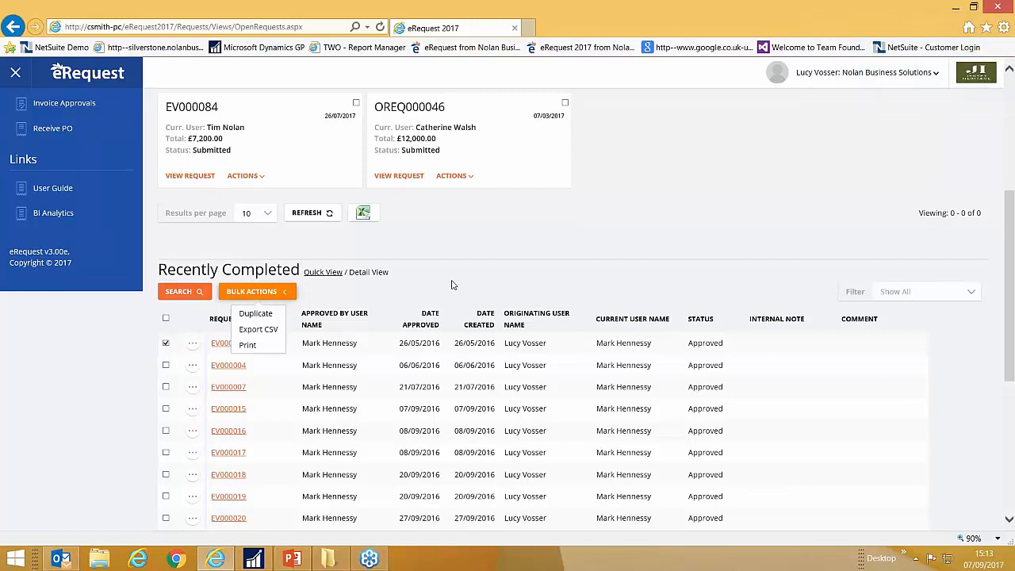
left_click(166, 344)
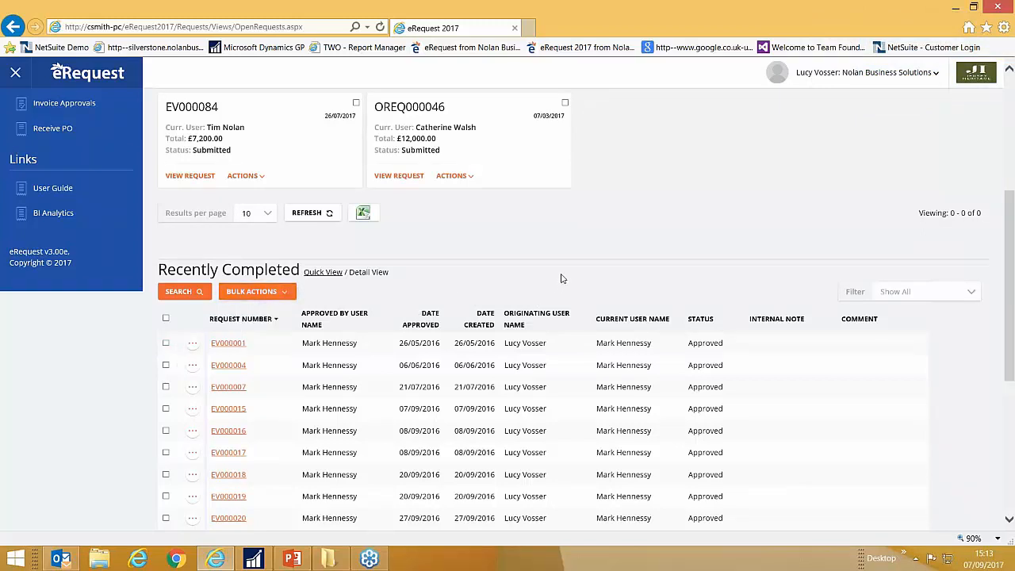
Step: Create a new request with the Marketing Events form and review the details behind its address code
scroll(562, 278, "up", 1)
scroll(561, 278, "up", 3)
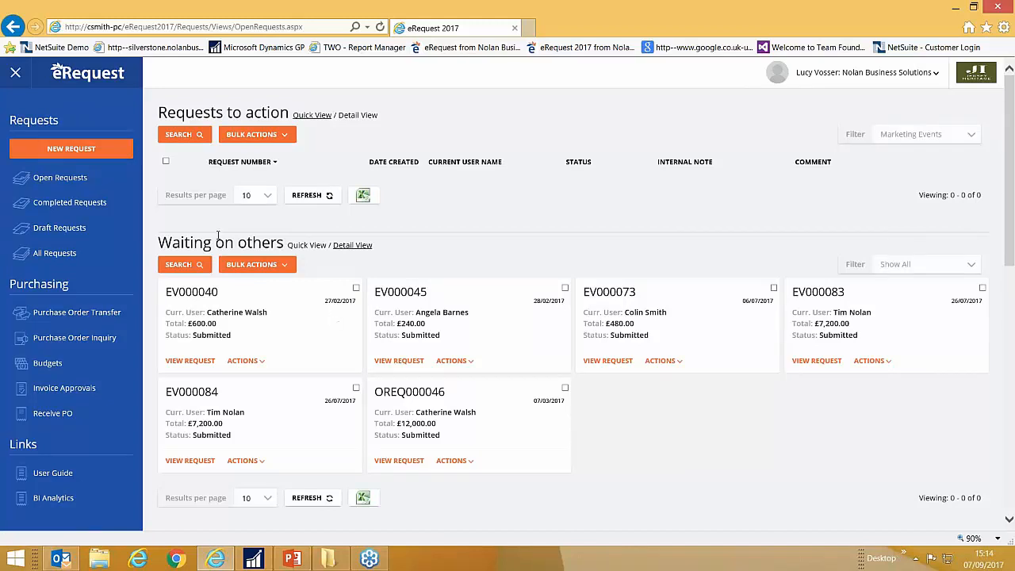
left_click(76, 149)
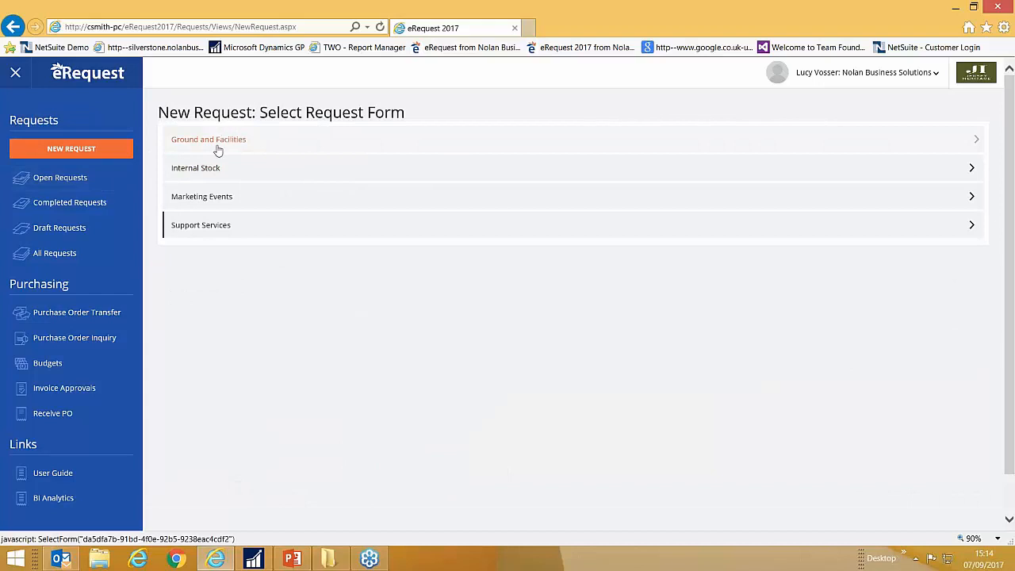
left_click(214, 200)
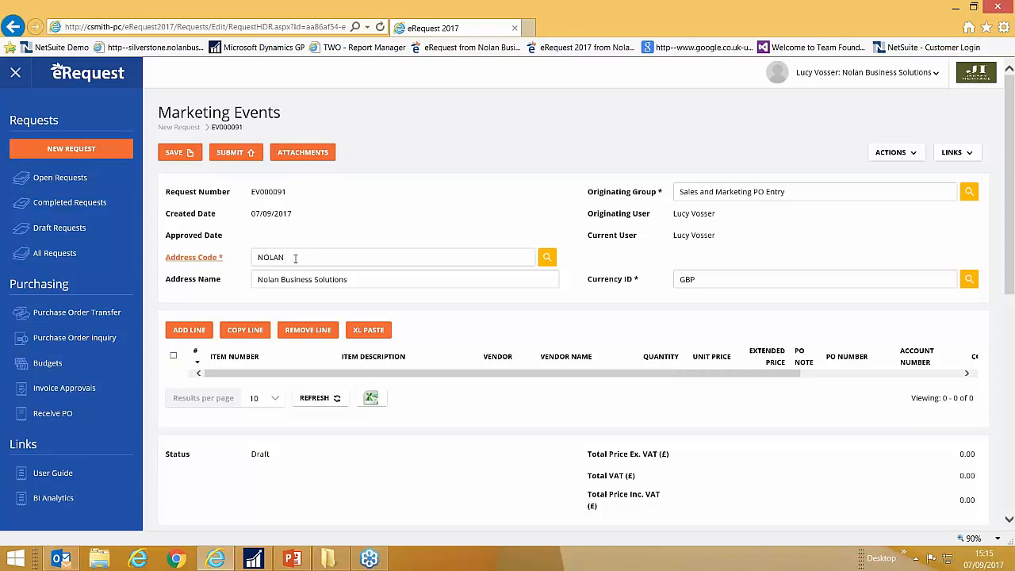
left_click(199, 258)
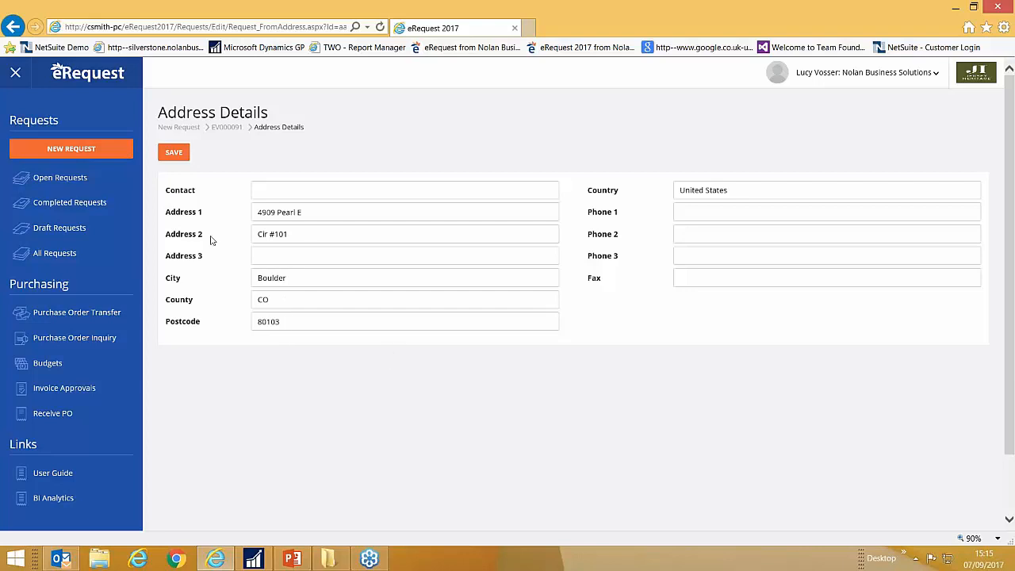
left_click(220, 132)
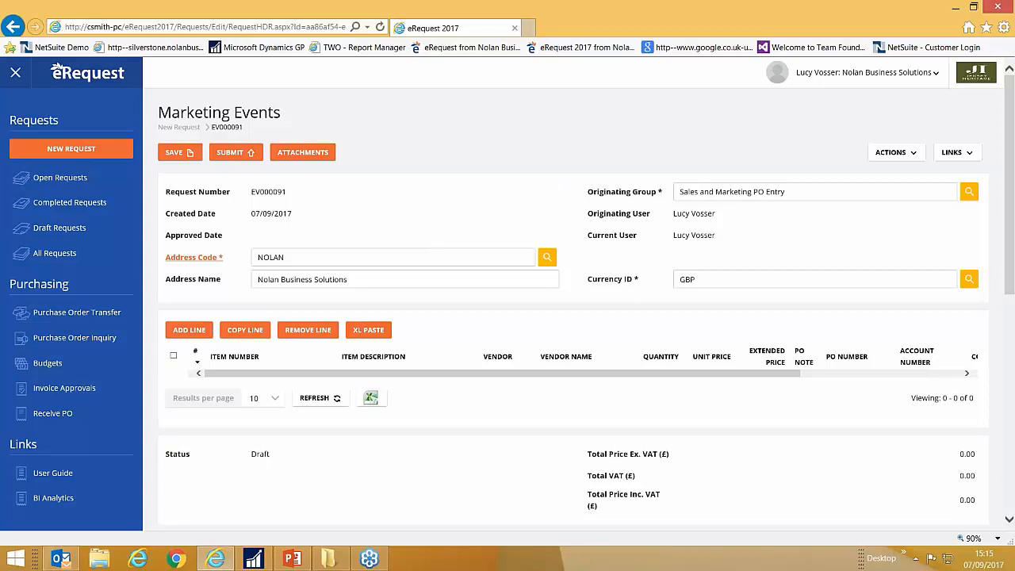
Step: Enter the comment "Customer day 2017" and the internal note "Please make sure that this address is on the invites" on the request
scroll(335, 334, "down", 3)
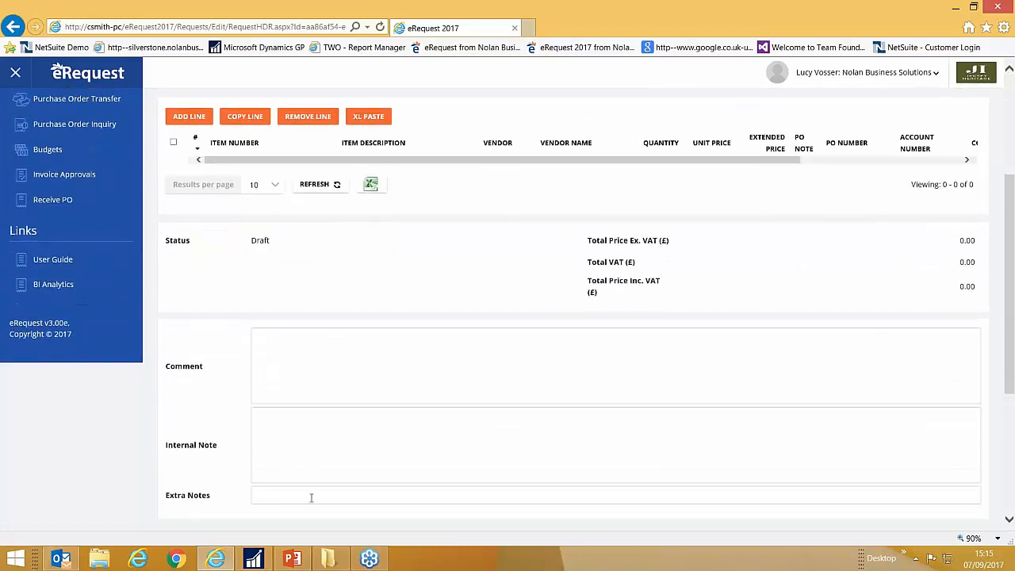
left_click(295, 354)
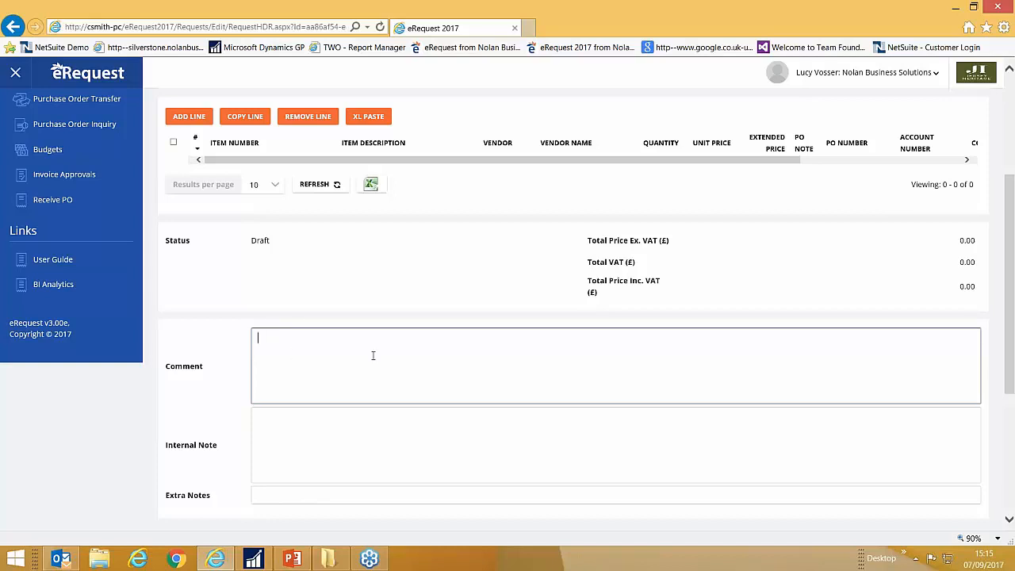
type("Customer day 2017")
left_click(317, 429)
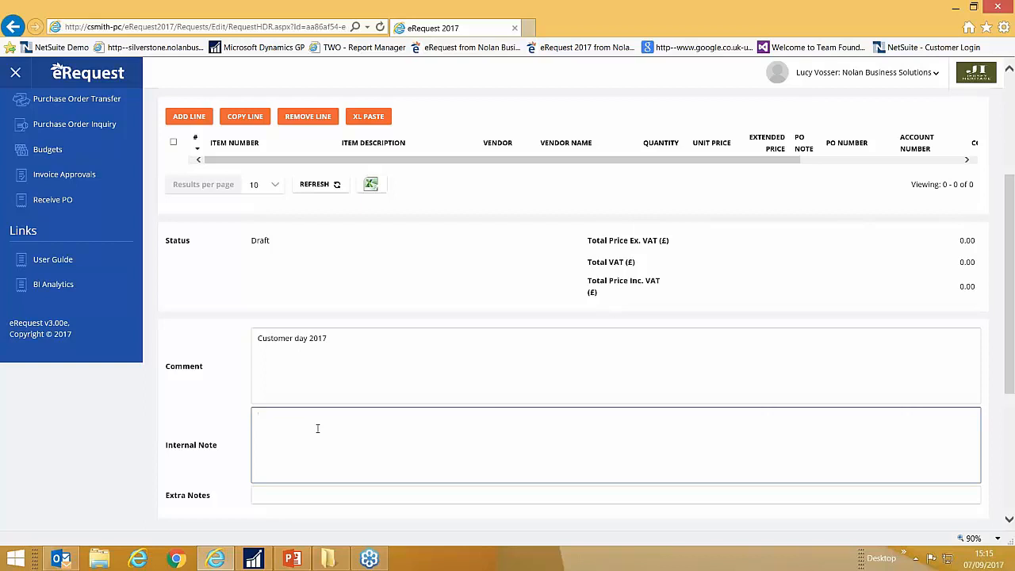
type("PLease make sure that this address is on the invites")
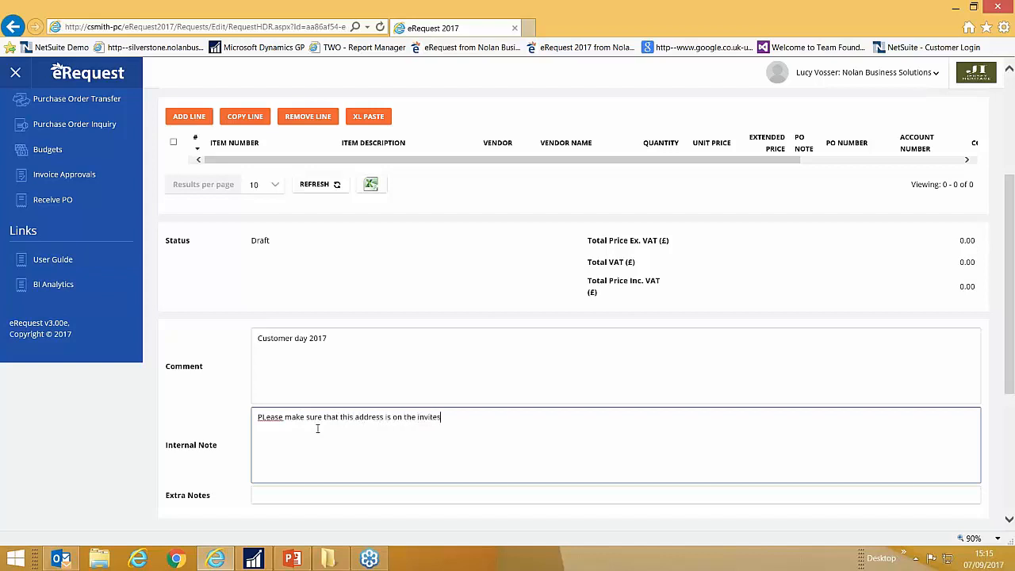
right_click(280, 419)
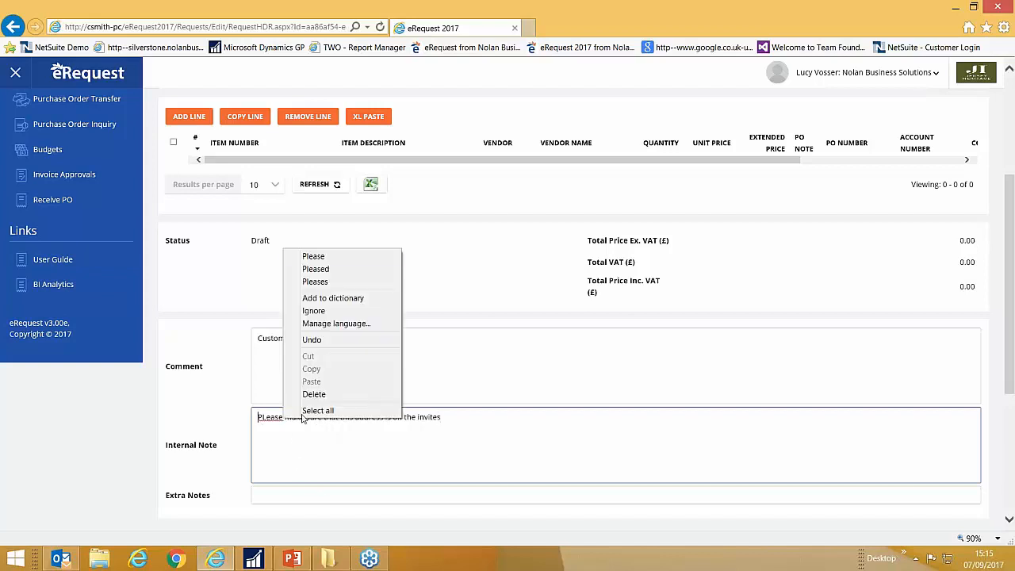
left_click(331, 260)
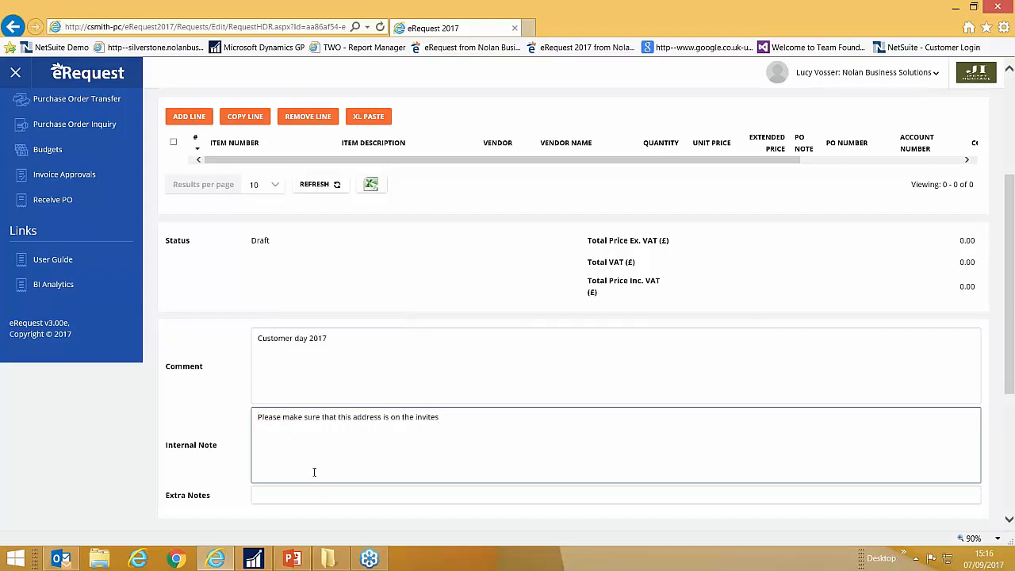
left_click(283, 495)
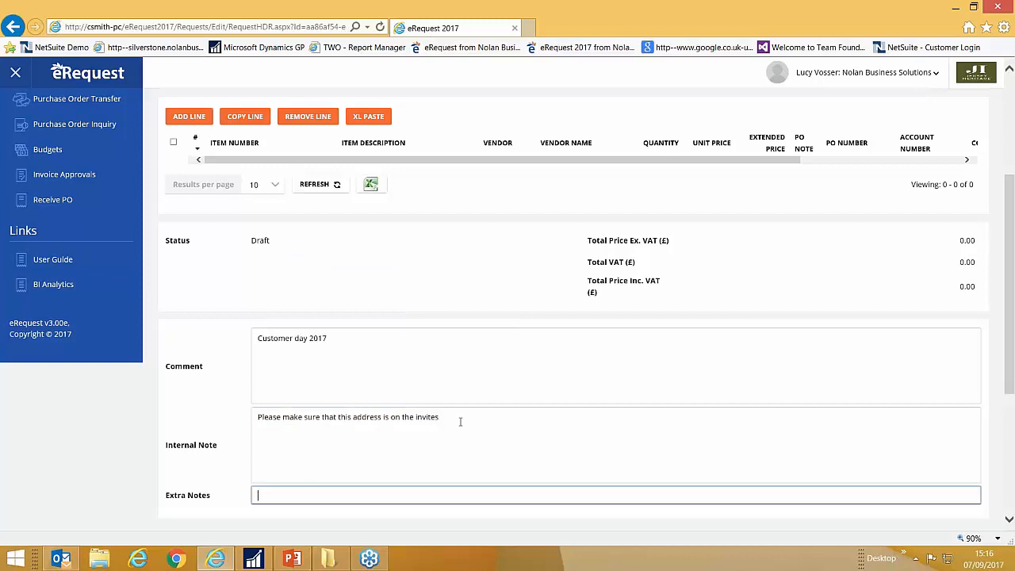
Step: Add a line to the Marketing Events request and choose VENUES AND ACCOMODATION as its item number
scroll(470, 301, "up", 2)
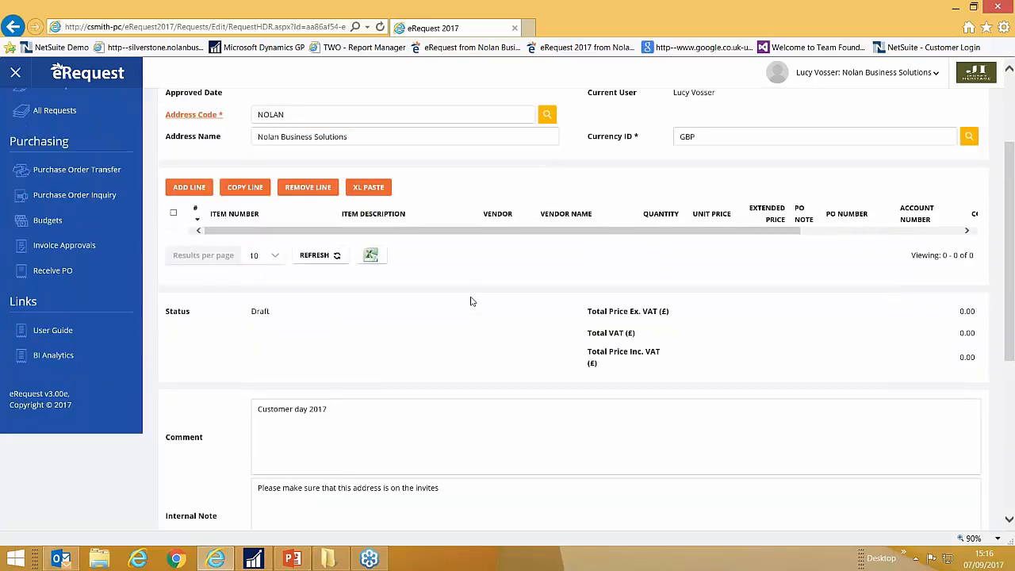
scroll(470, 302, "up", 3)
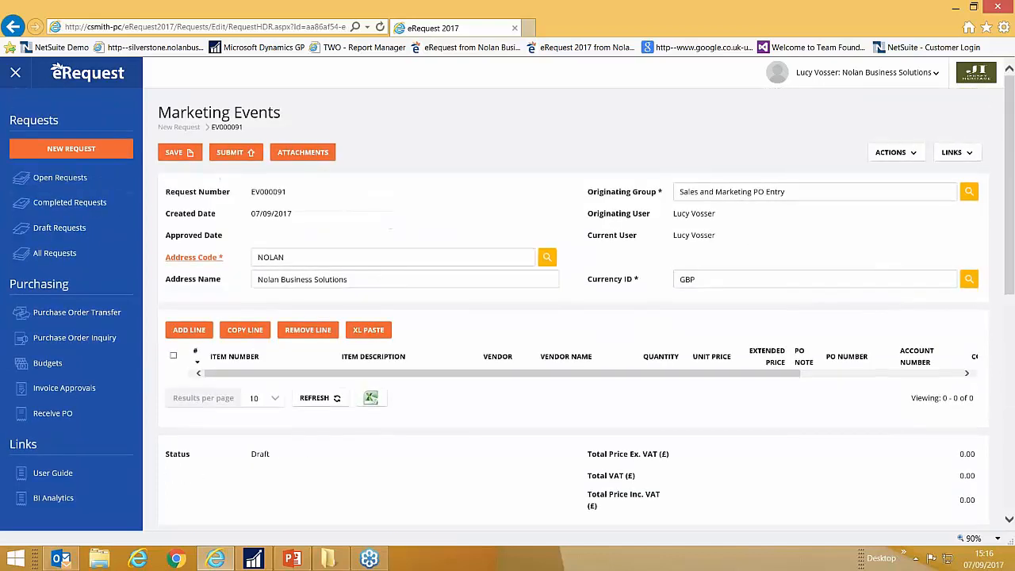
left_click(180, 328)
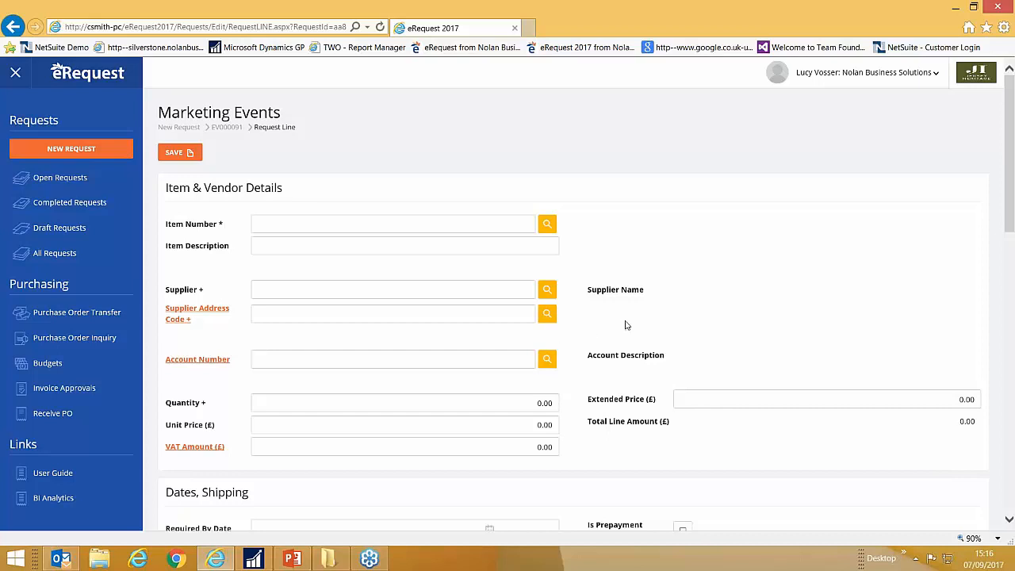
left_click(325, 216)
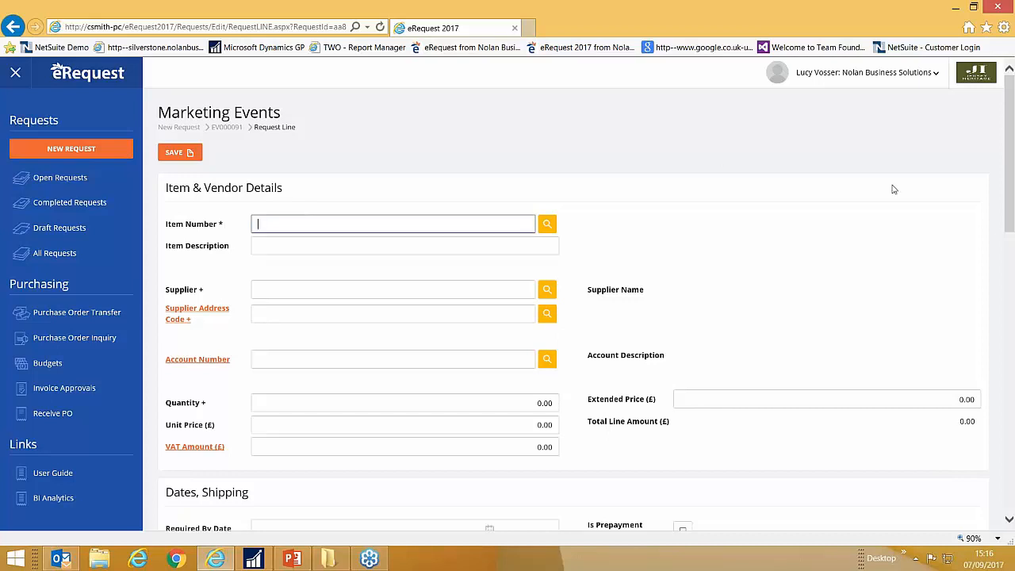
left_click(547, 224)
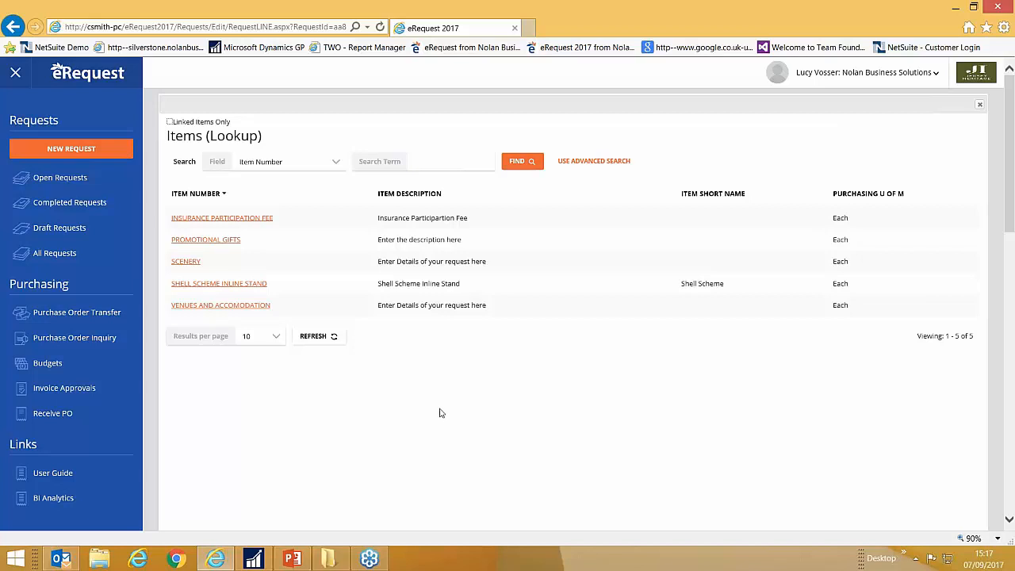
left_click(246, 308)
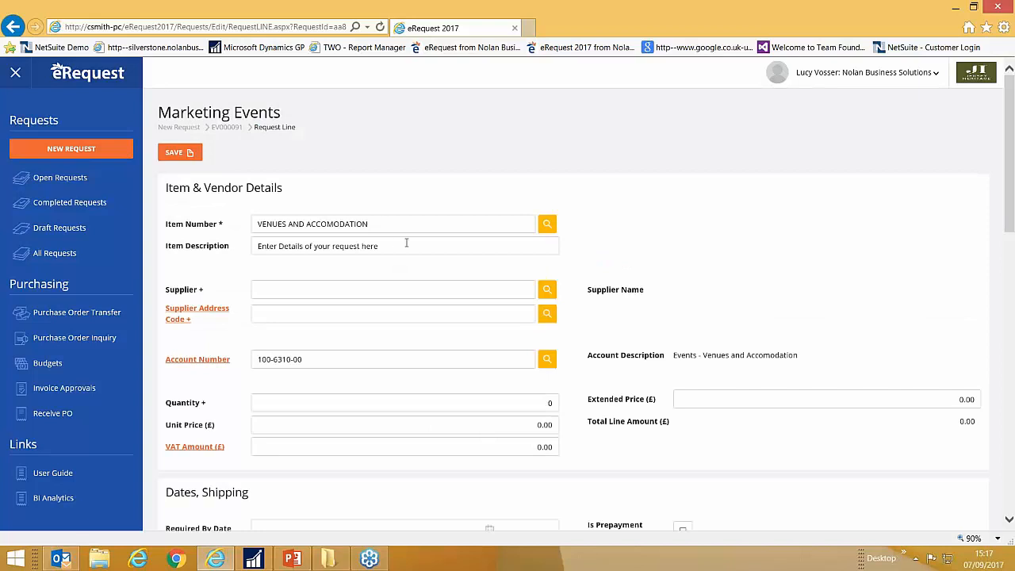
Step: Replace the line's item description with "The main Hall in the Downtown conference centre"
left_click_drag(385, 245, 159, 246)
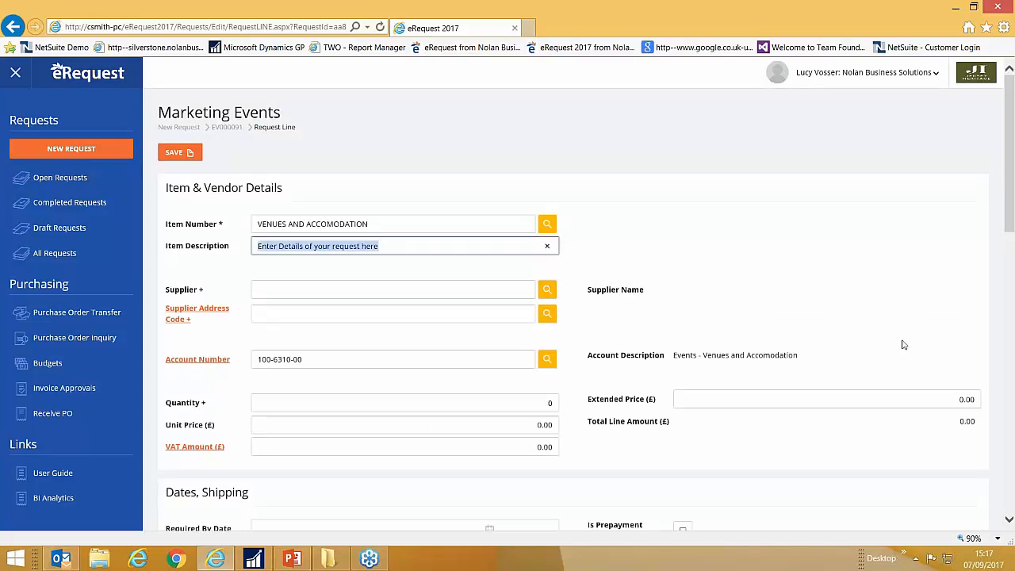
type("The main Hall in the ")
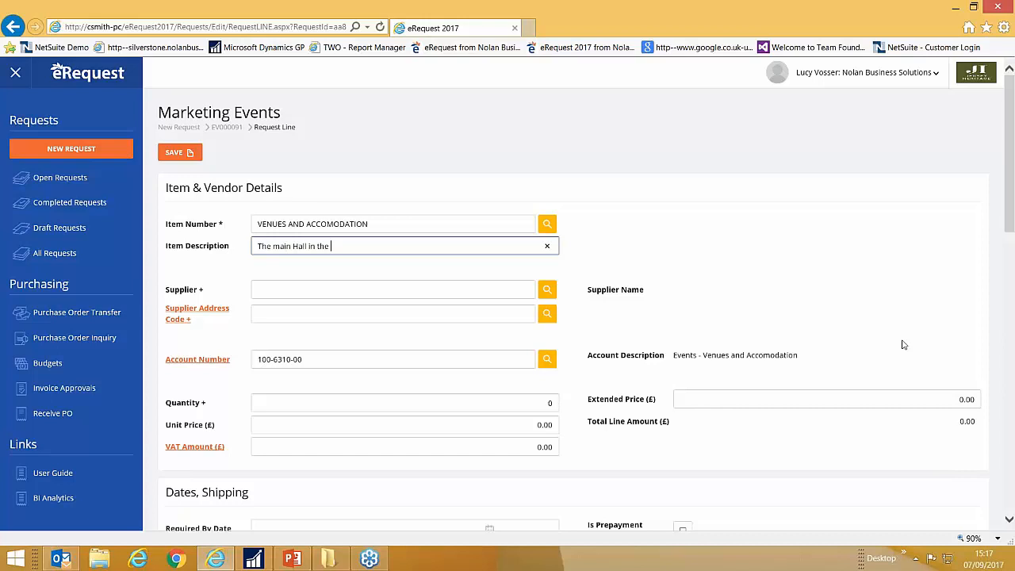
type("Downtown conference centre")
Step: Open the supplier lookup and browse vendors beyond those linked to the item, then restrict it to linked suppliers again
left_click(369, 296)
left_click(549, 293)
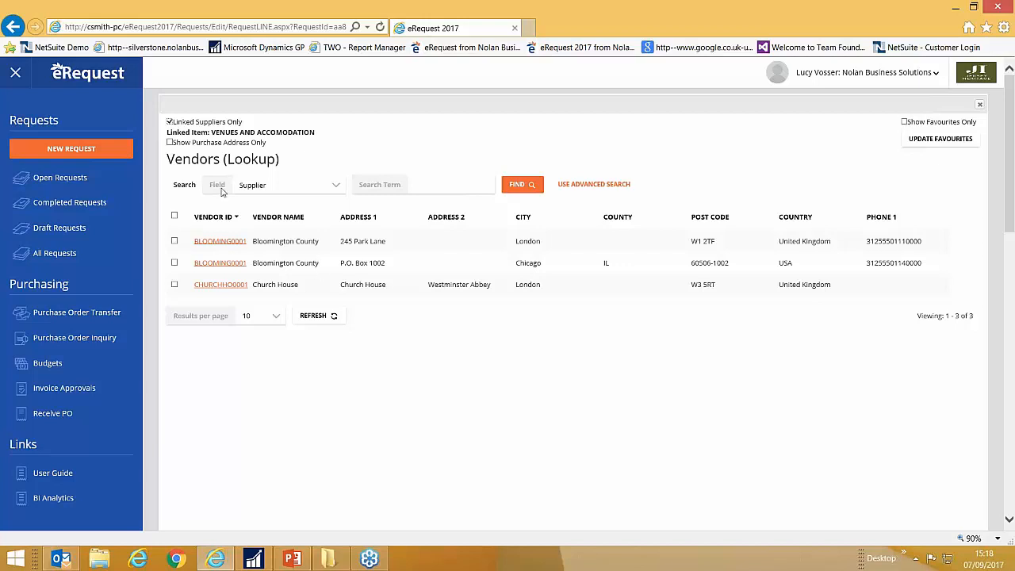
left_click(169, 122)
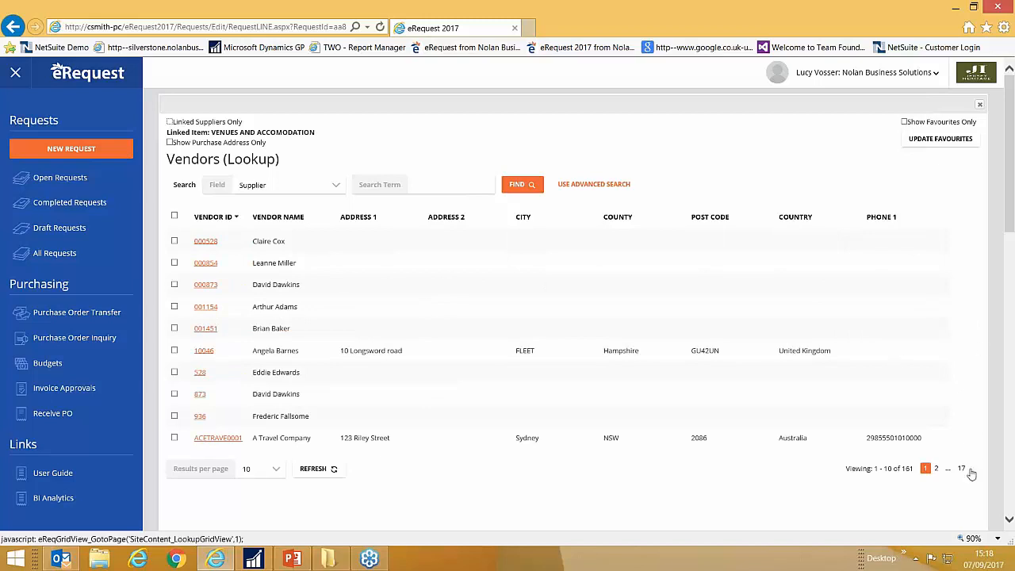
left_click(935, 469)
left_click(935, 469)
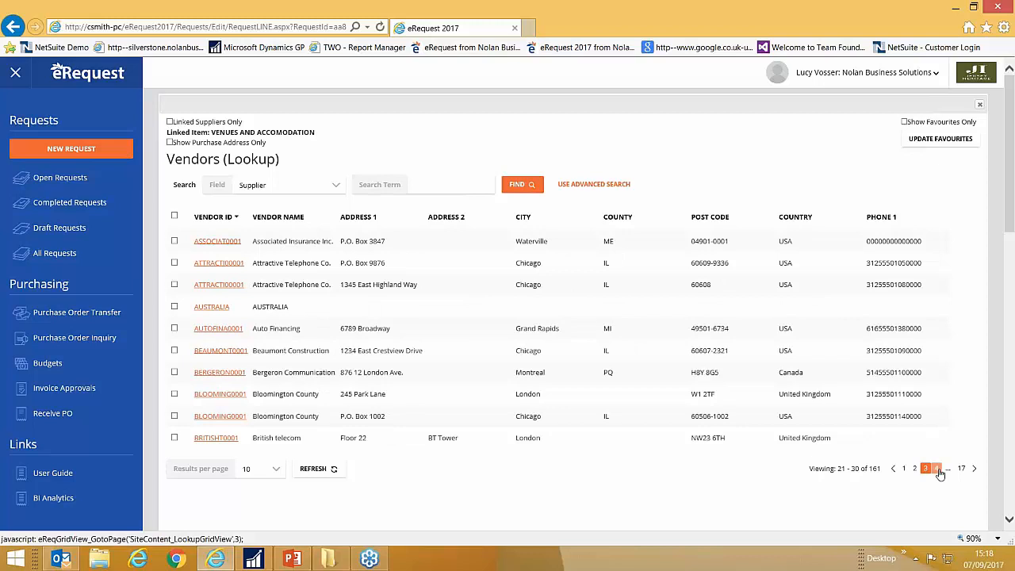
left_click(936, 468)
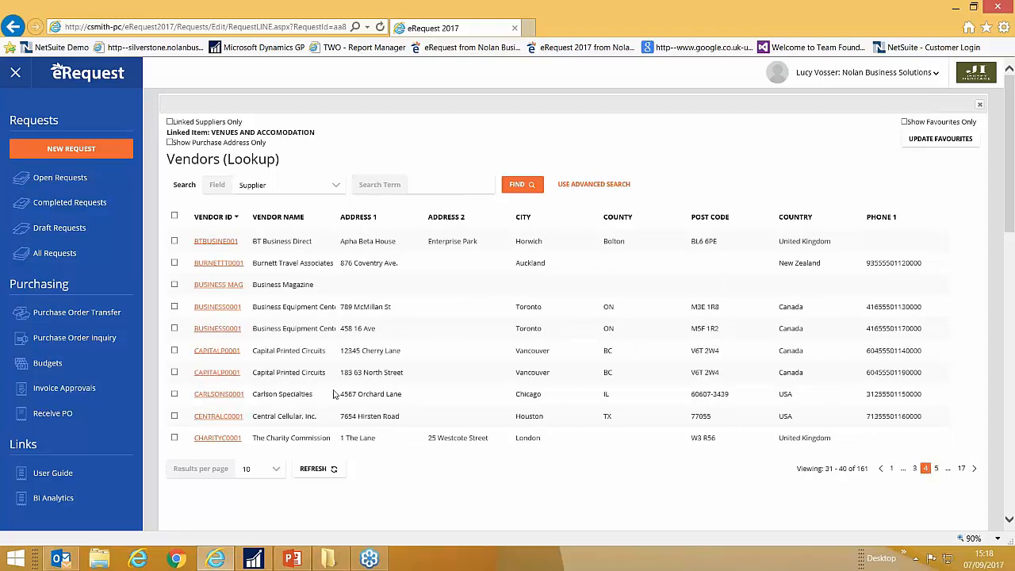
left_click(890, 470)
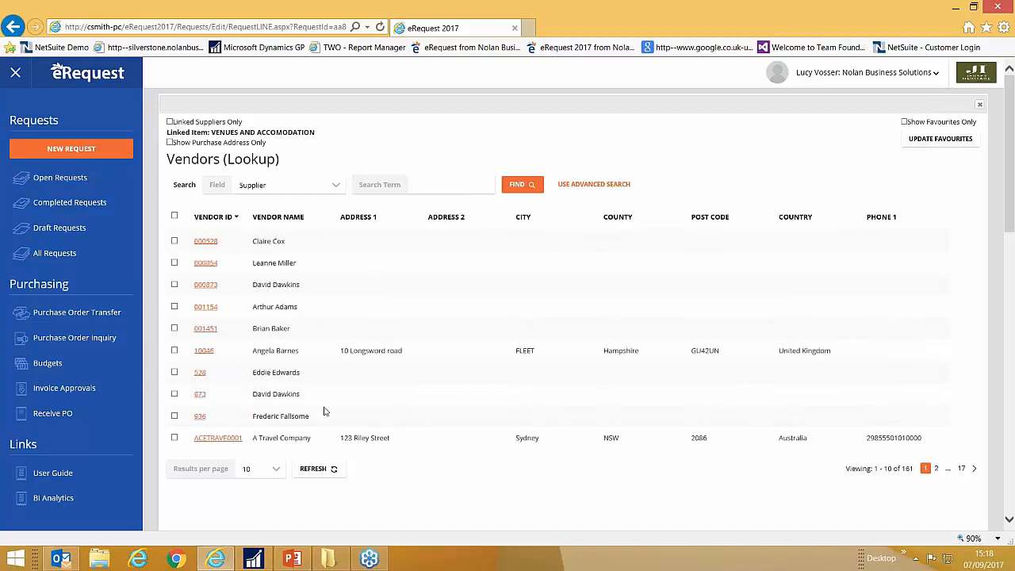
left_click(169, 122)
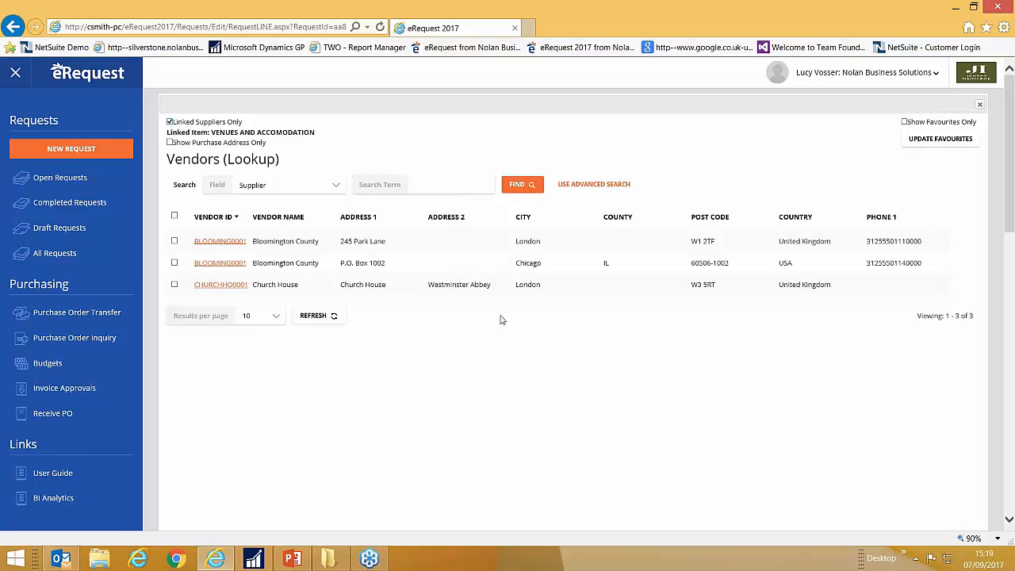
Step: Choose the London entry of Bloomington County (BLOOMING0001) as supplier and set the line's quantity to 1 and unit price to £2000
left_click(223, 244)
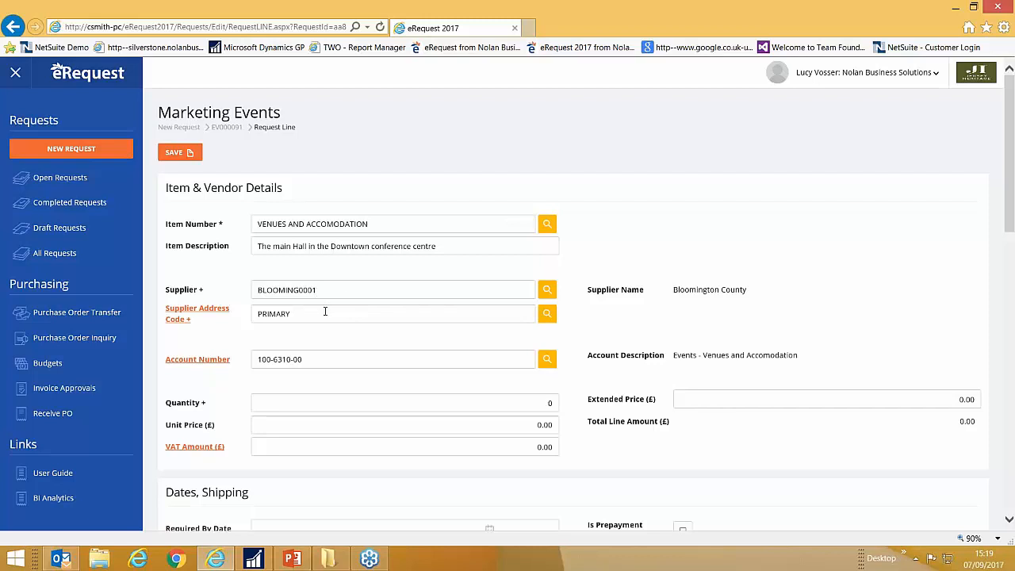
left_click(317, 359)
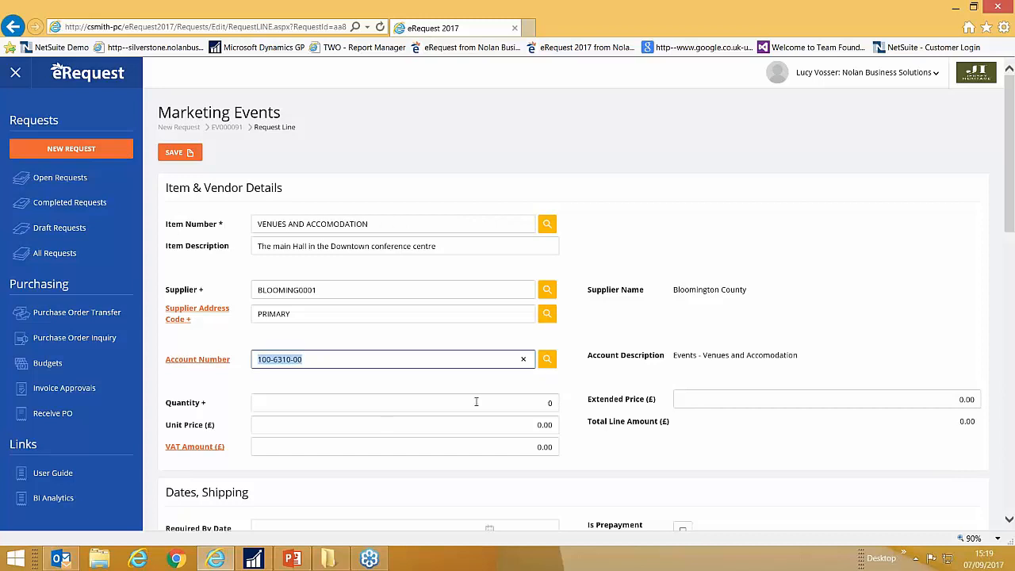
left_click(529, 404)
type("1")
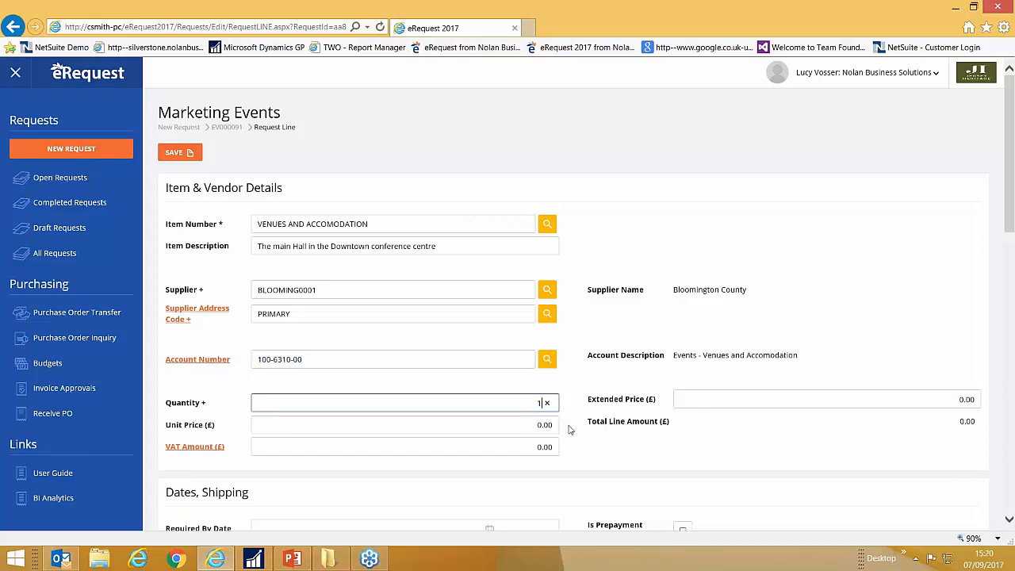
key("Tab")
type("2000")
key("Tab")
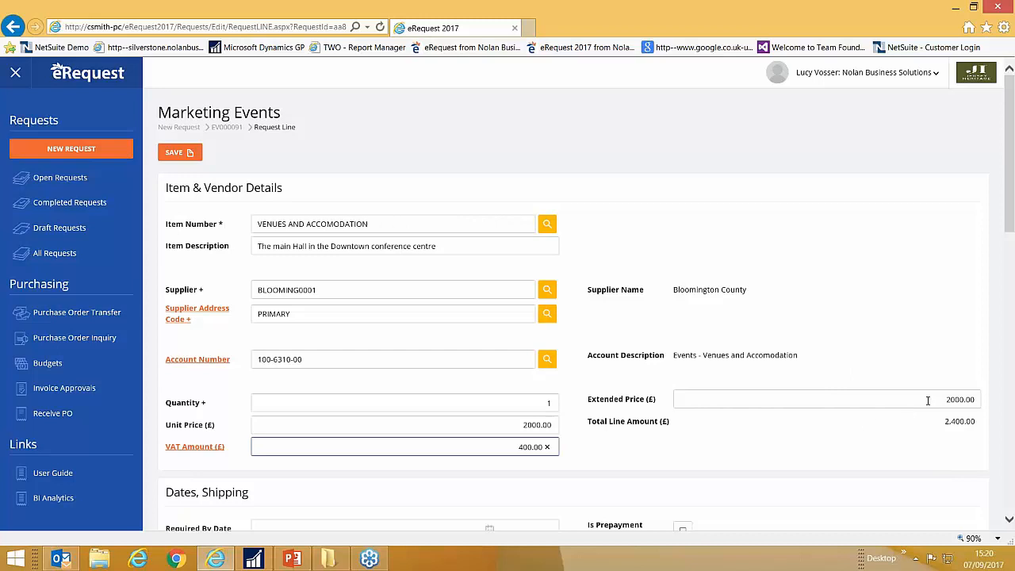
Step: Review the tax distribution behind the line's VAT amount and save it without changes
left_click(510, 448)
left_click(212, 449)
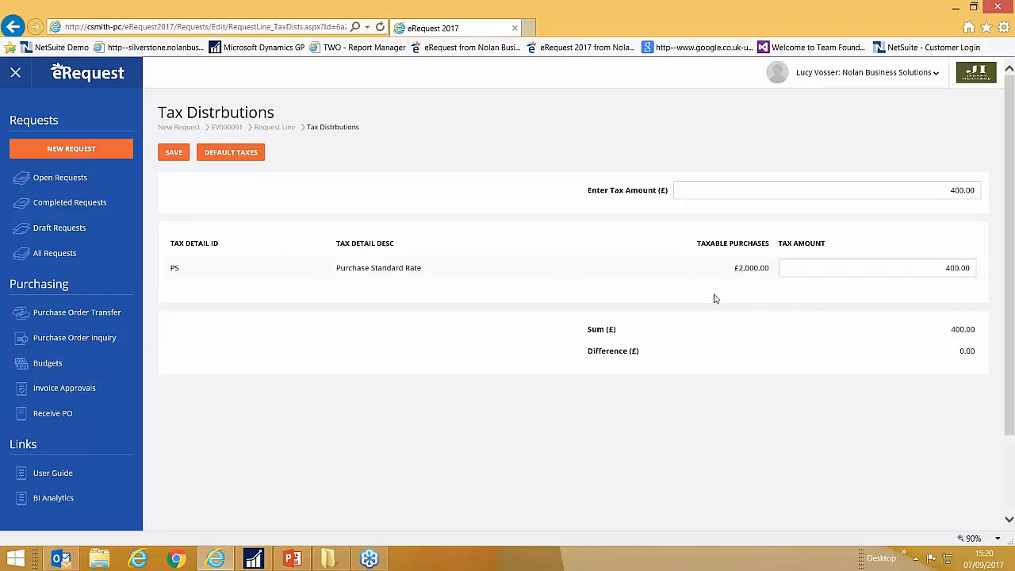
left_click(174, 152)
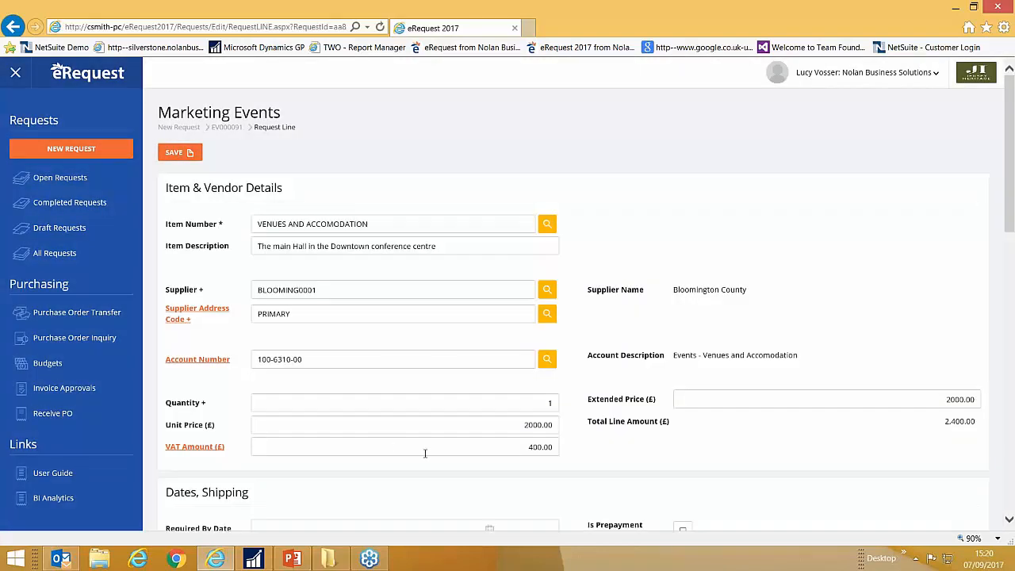
Step: Set the line's required by date to 22/09/2017 and enter the comment "Configure for 500 Attendees please"
scroll(441, 452, "down", 3)
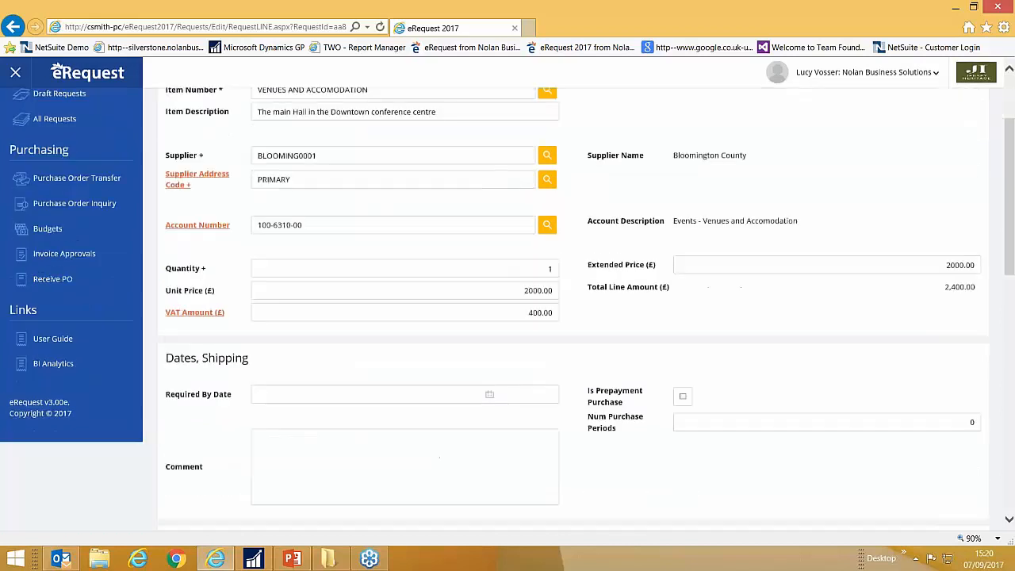
left_click(362, 386)
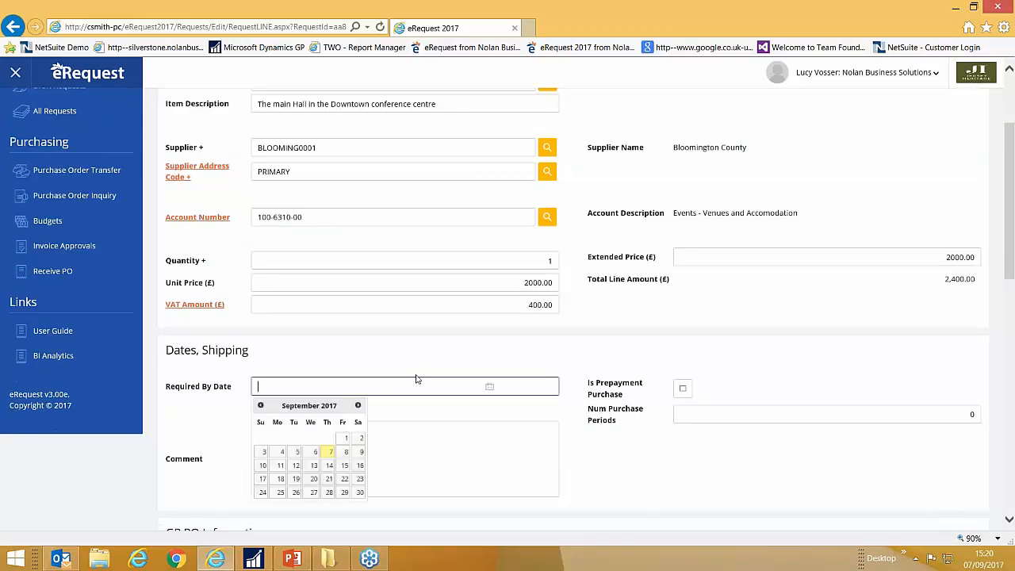
left_click(344, 479)
left_click(362, 439)
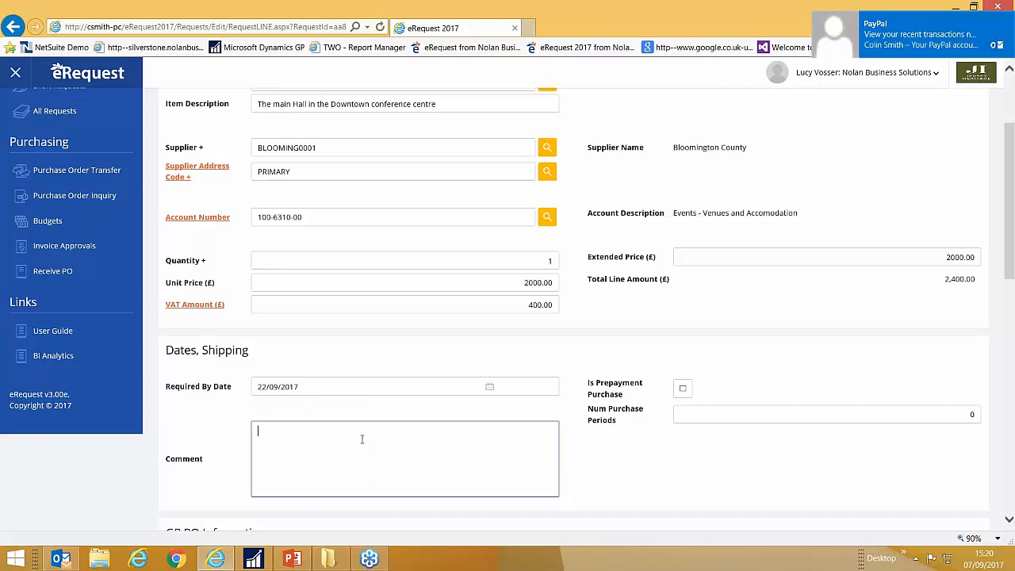
type("Co")
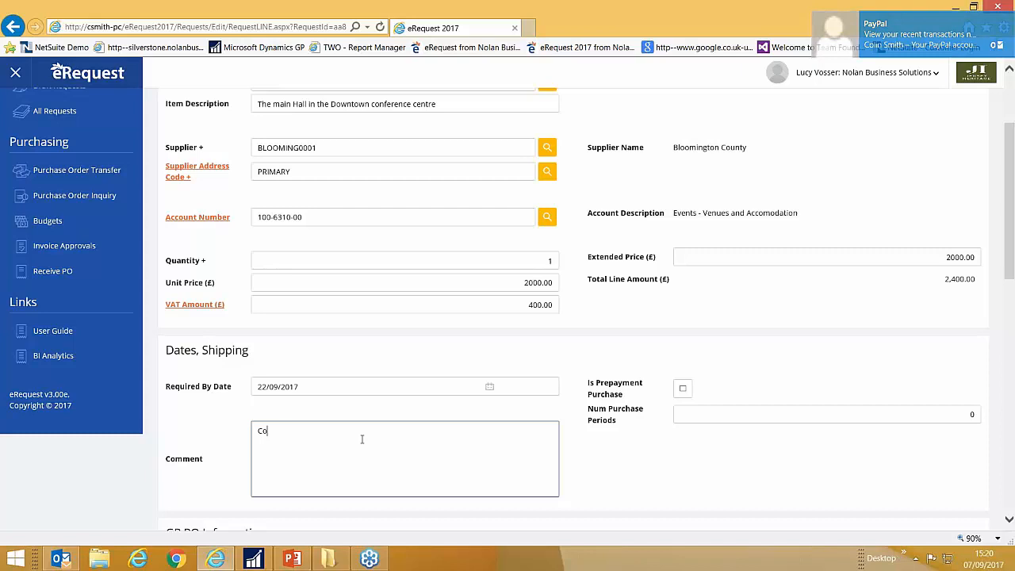
type("nfigure ")
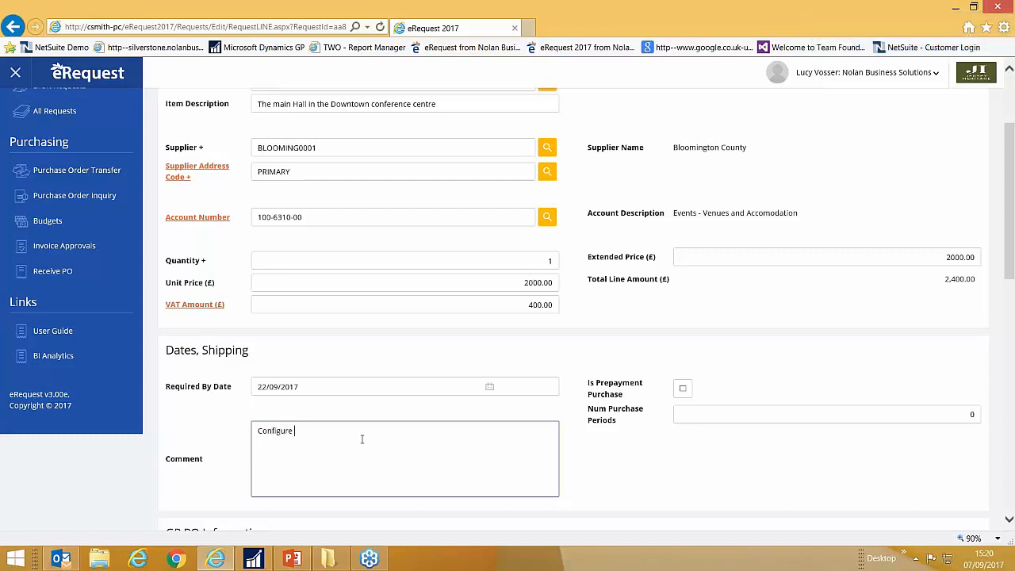
type("for 500 Attendees please")
left_click(702, 462)
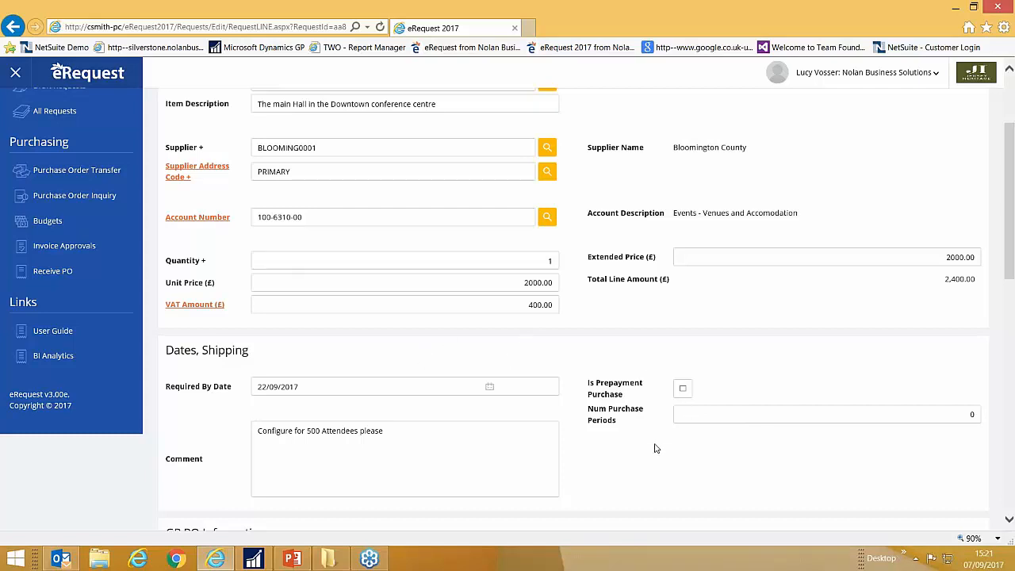
Step: Examine the line's GP PO information and its budget commitments, including the values received and on order
scroll(655, 449, "down", 2)
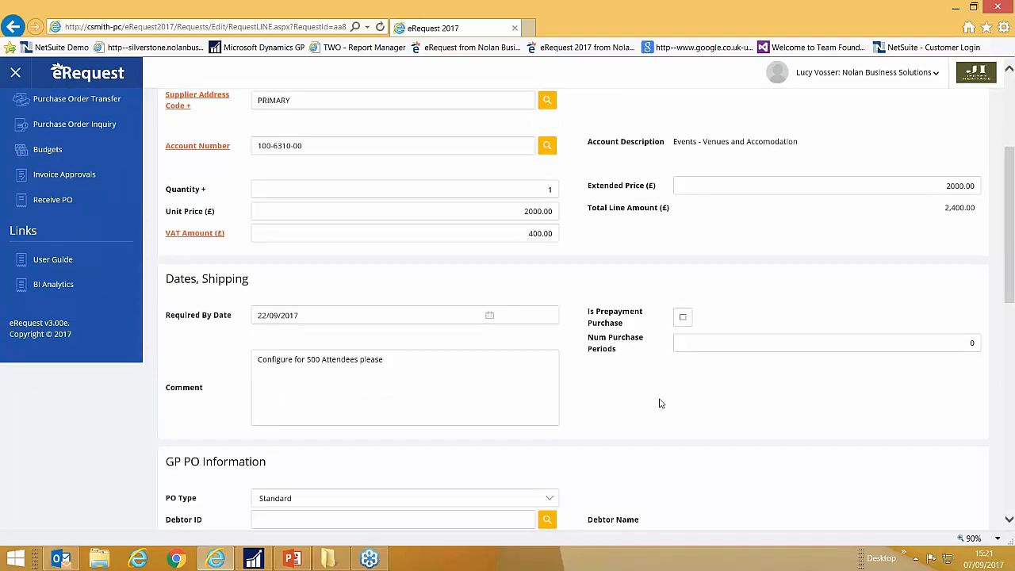
scroll(647, 394, "down", 2)
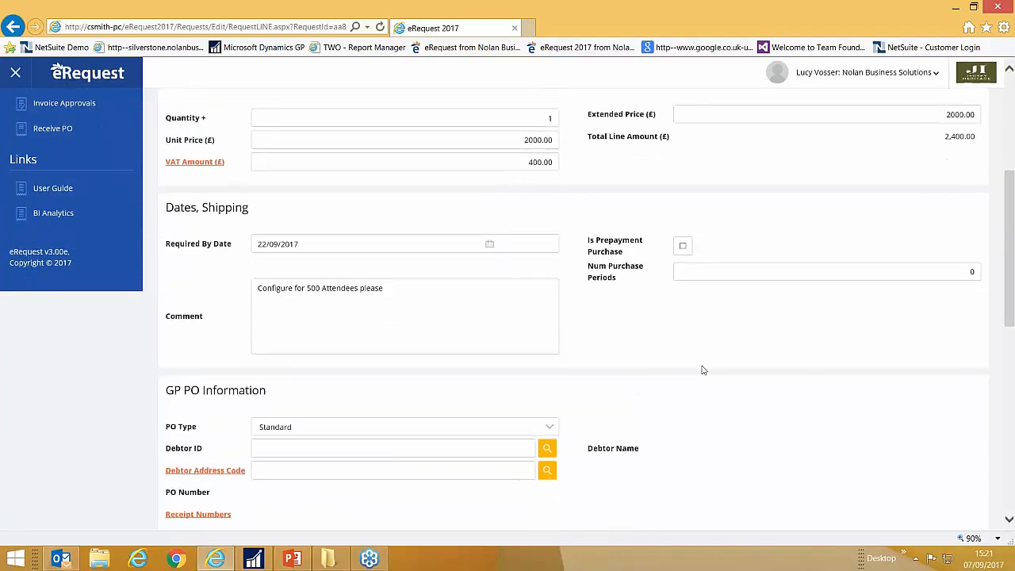
scroll(670, 360, "down", 6)
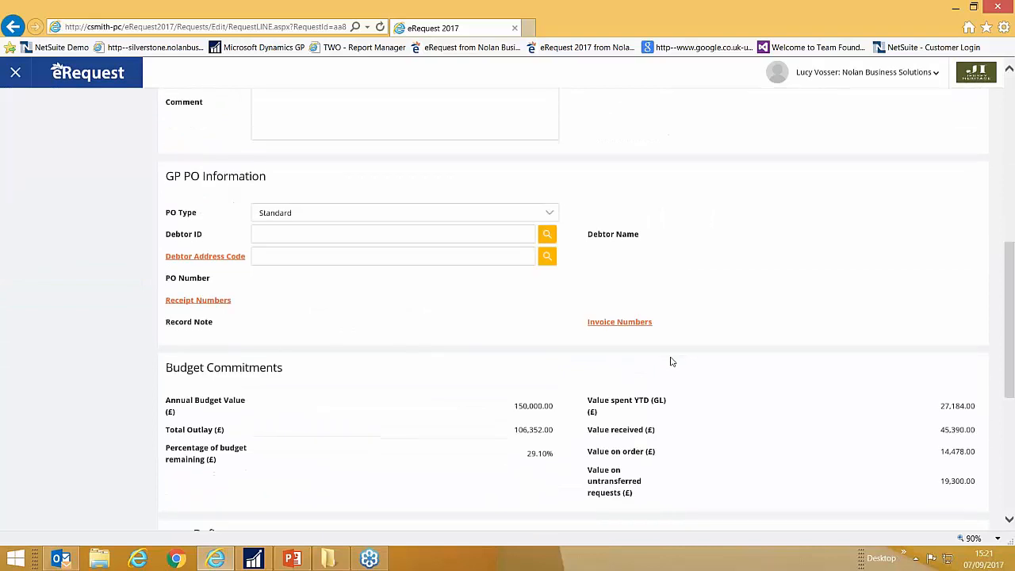
scroll(589, 357, "down", 4)
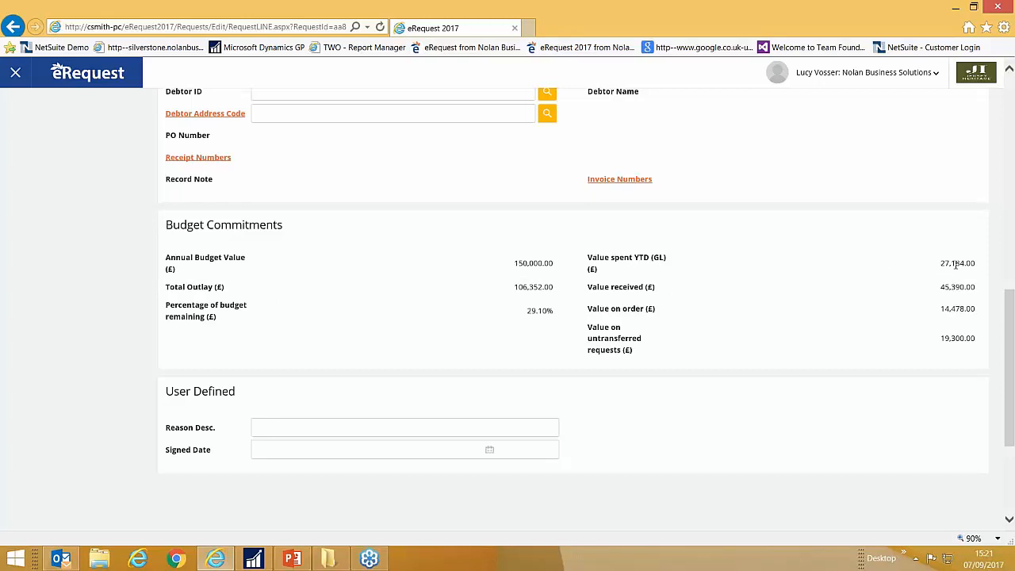
left_click_drag(941, 287, 948, 288)
left_click(939, 307)
Step: Enter "Customer Day" as the reason description, set the signed date to 7 September 2017, and save the request line
left_click(279, 423)
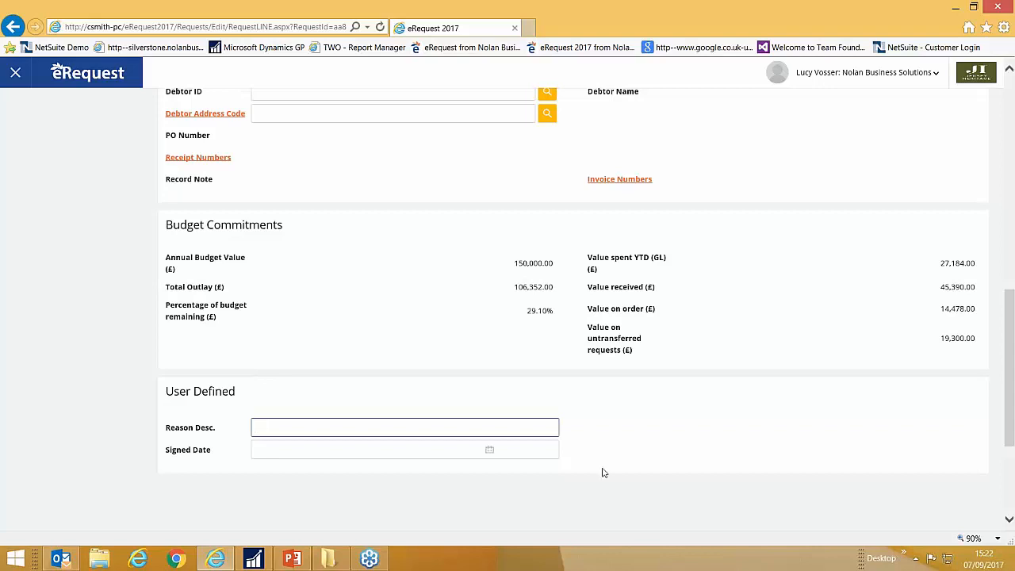
type("Customer Day")
key("Tab")
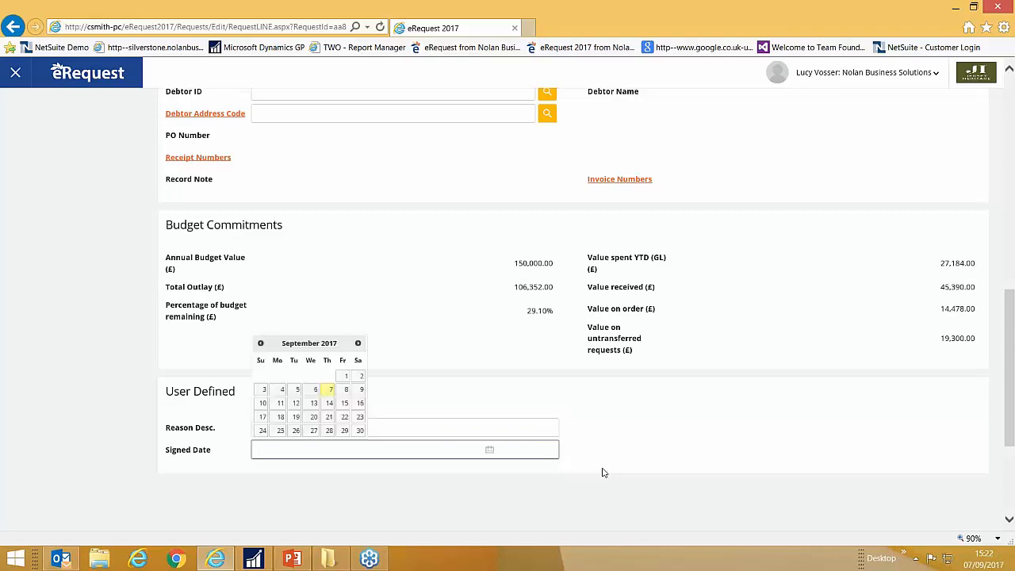
left_click(328, 390)
scroll(355, 353, "up", 10)
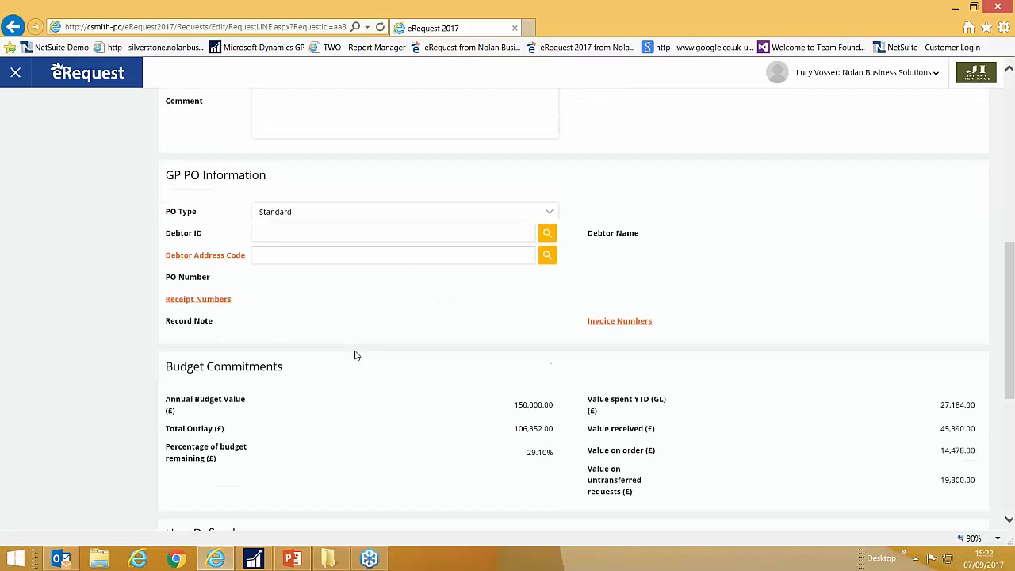
left_click(178, 153)
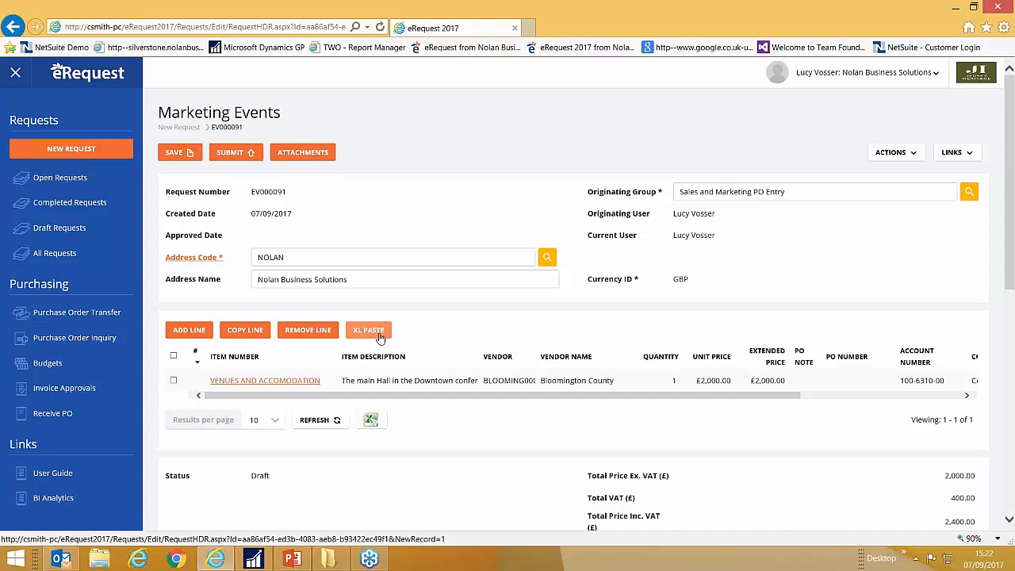
Step: Attach ViewEStatementDetail.pdf to the Marketing Events request under the name "Attendee List" and return to the request
left_click(318, 154)
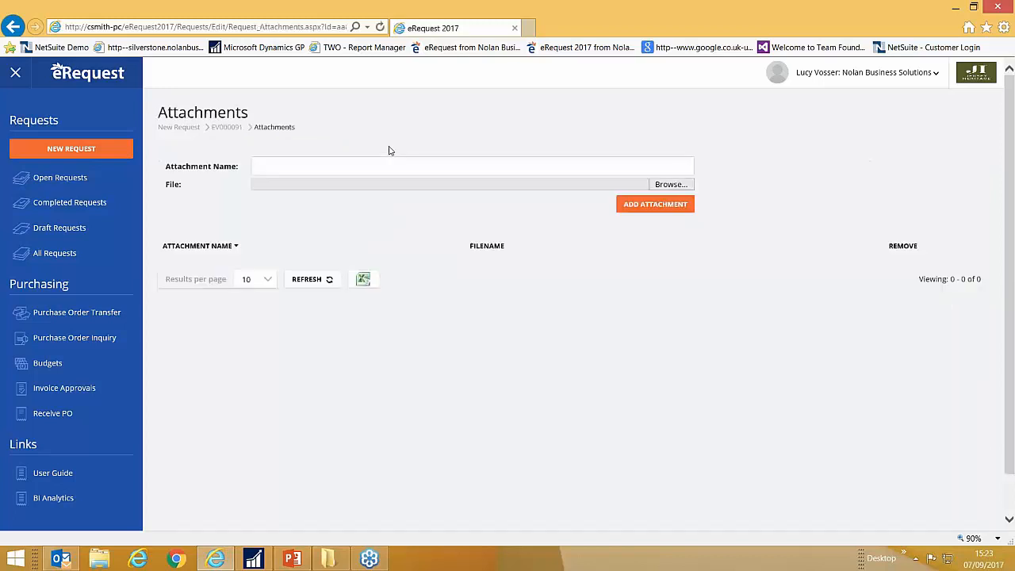
left_click(276, 169)
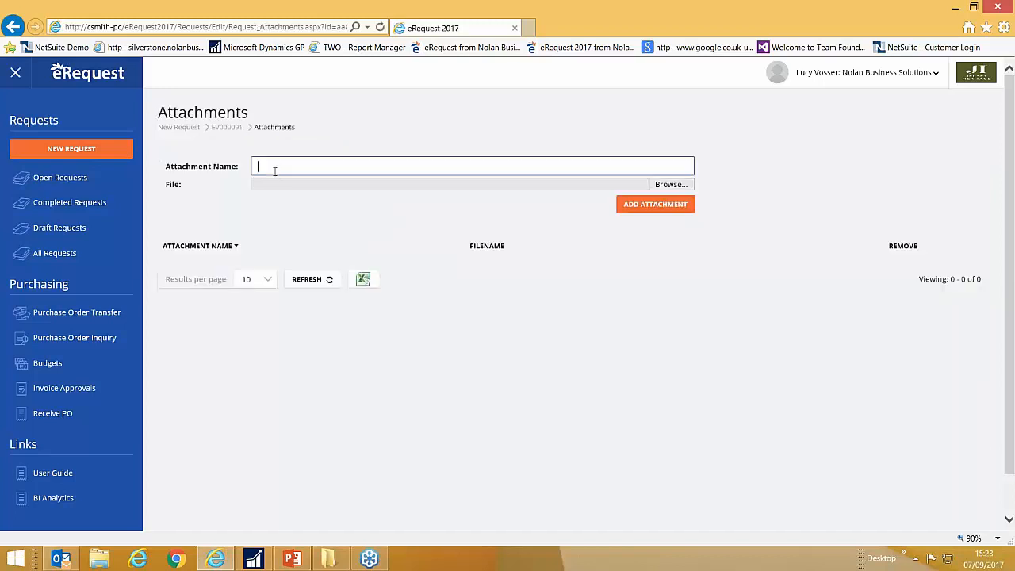
type("Attendee List")
key("Tab")
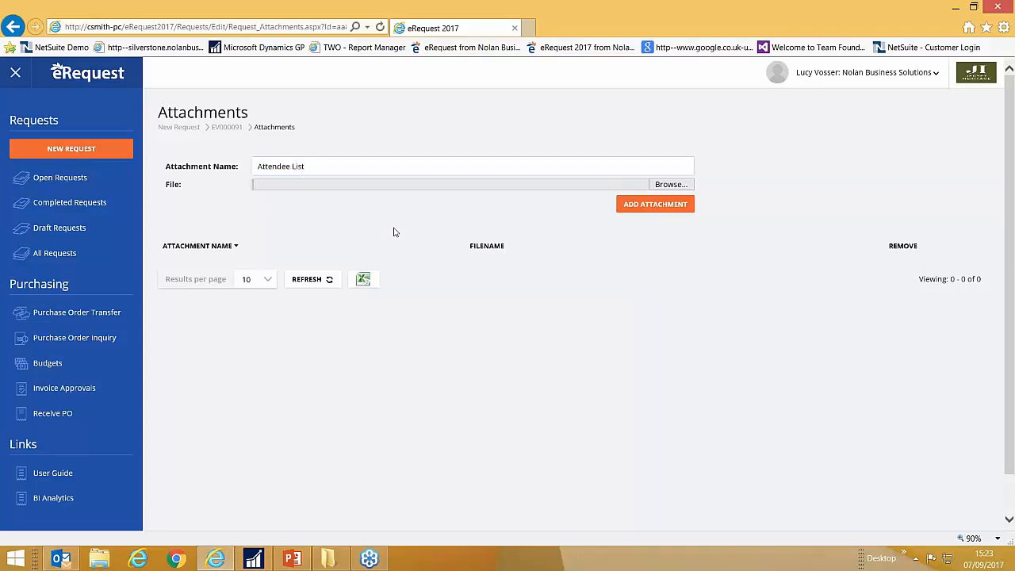
left_click(671, 184)
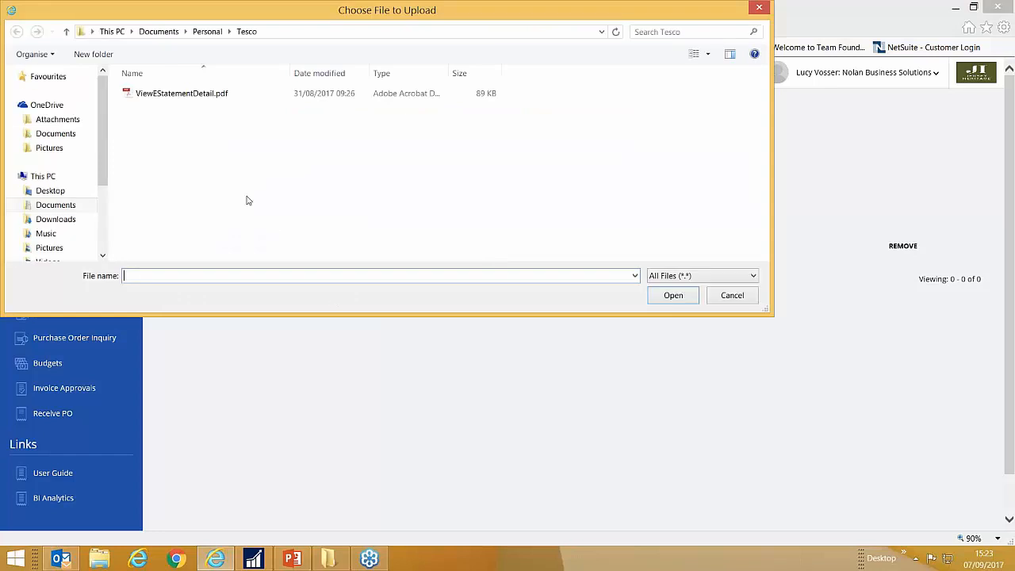
double_click(194, 95)
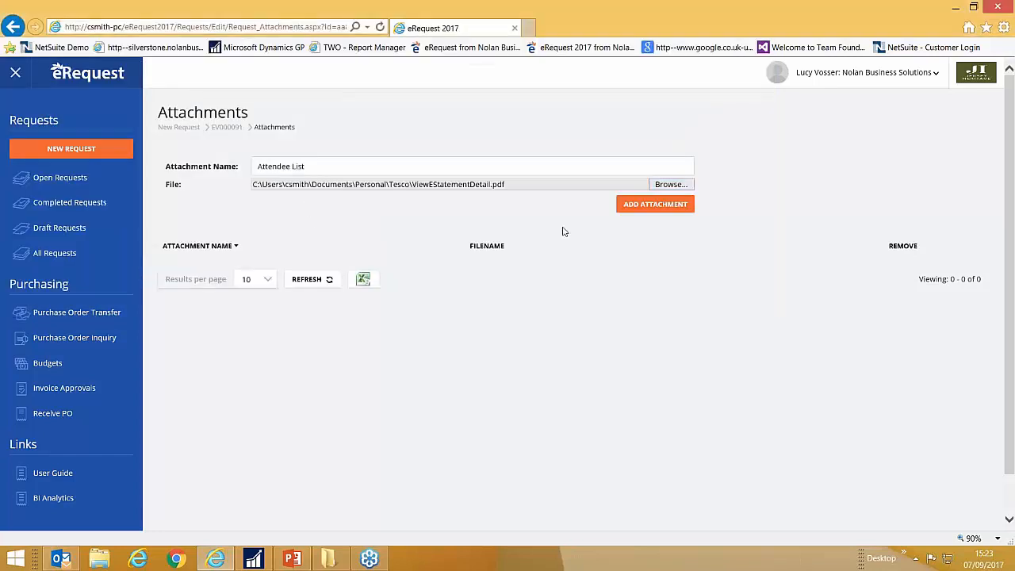
left_click(639, 211)
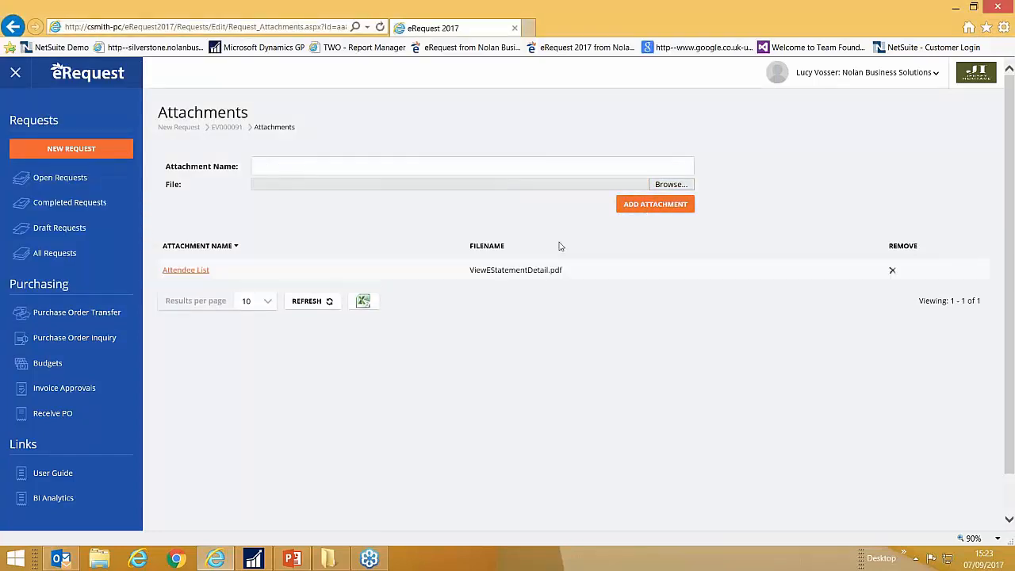
left_click(225, 130)
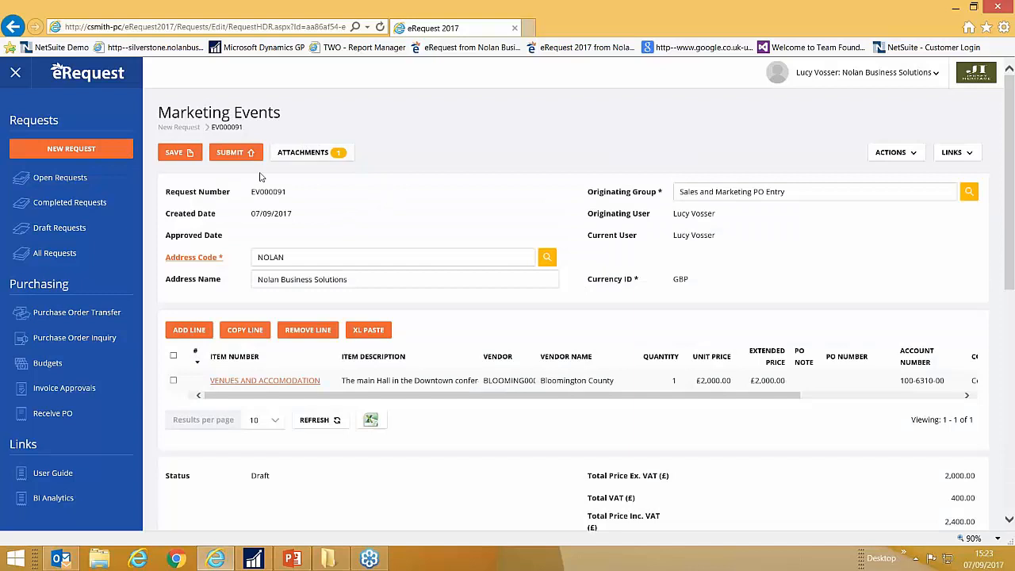
Step: Check the available approvers and submit the Marketing Events request for approval to the proposed approver
left_click(229, 153)
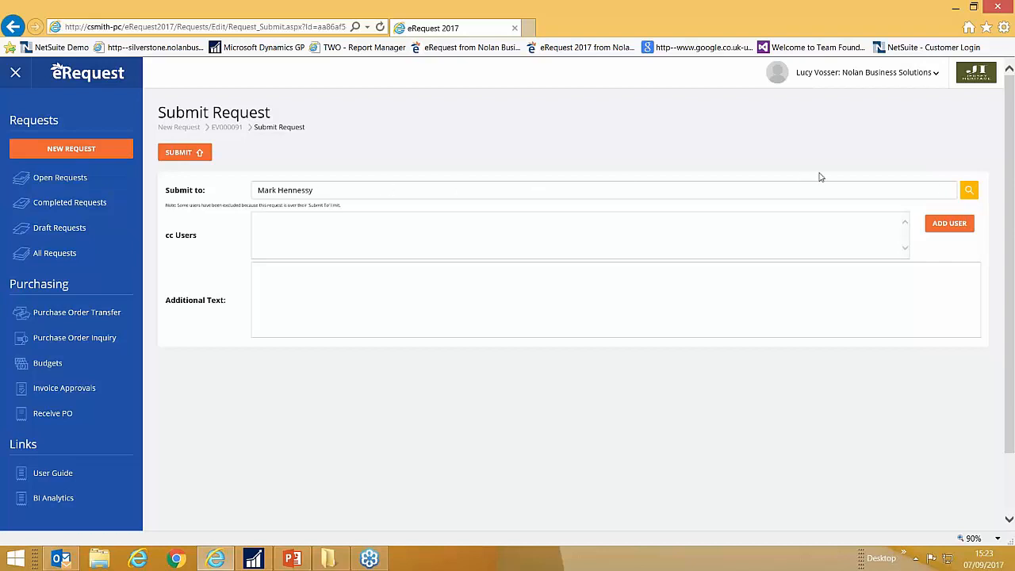
left_click(968, 190)
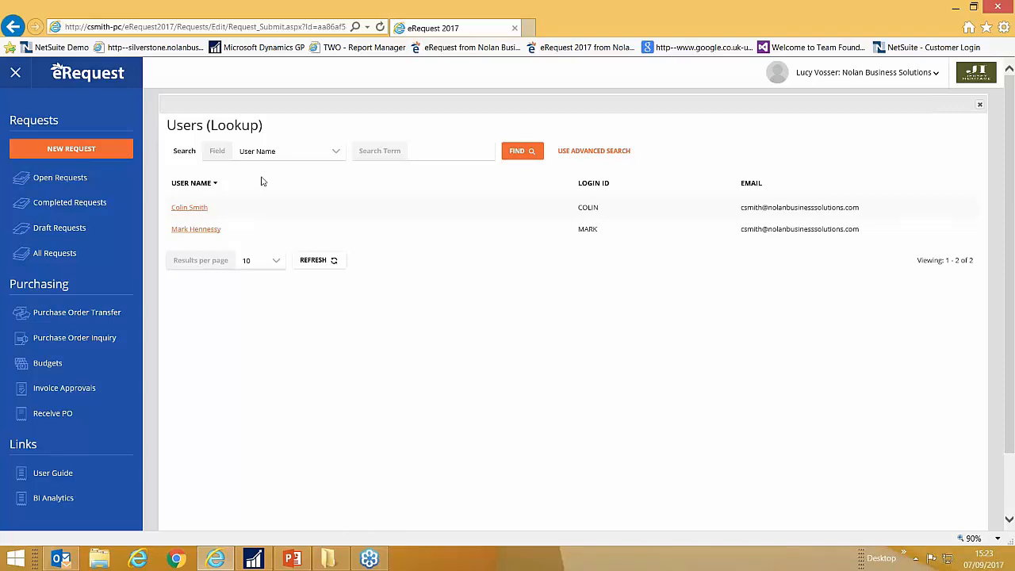
left_click(980, 106)
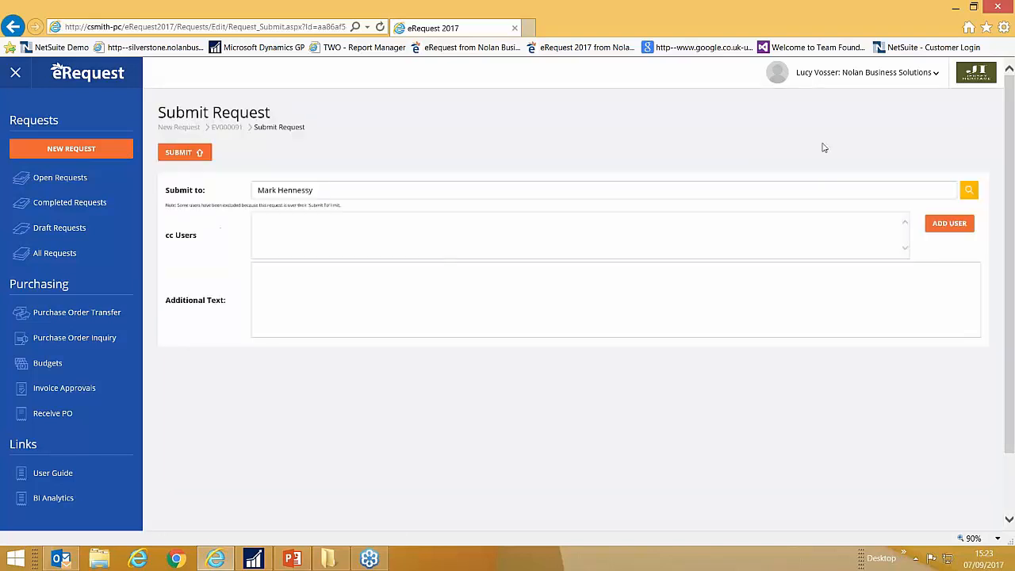
left_click(183, 154)
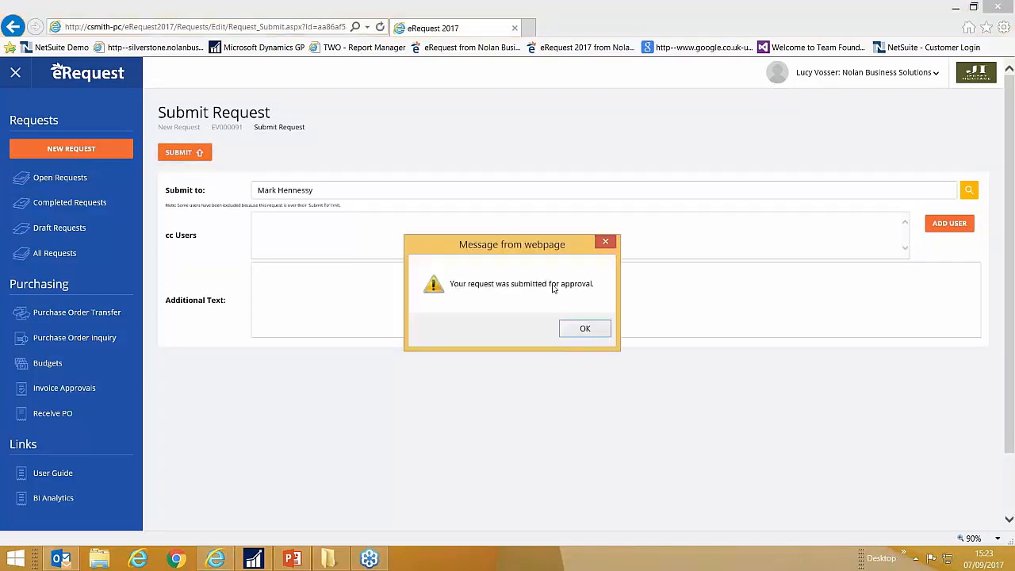
left_click(585, 332)
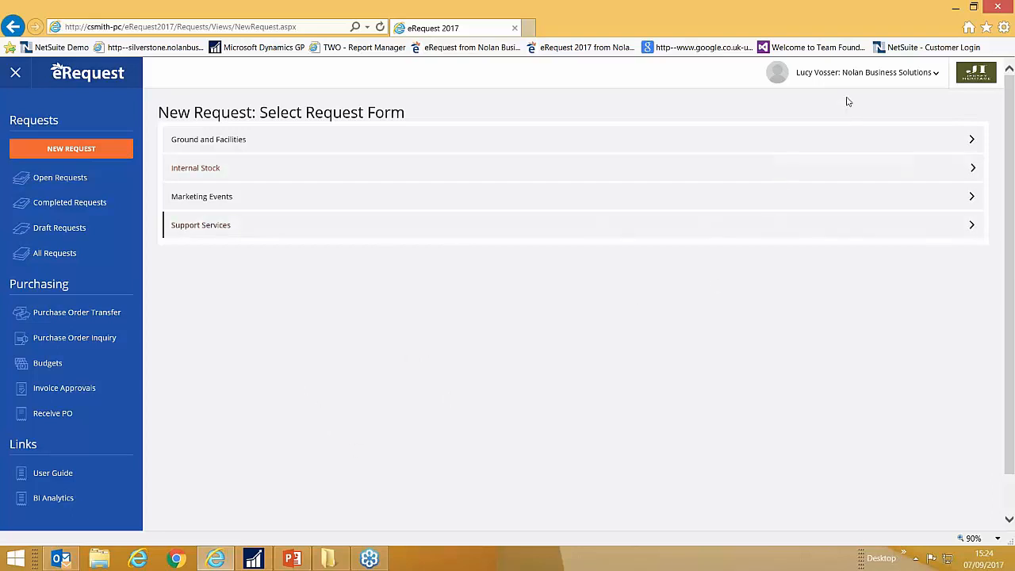
Step: Sign out of the requester's account and sign in with the approver's login ID and account password
left_click(850, 72)
left_click(857, 128)
type("Mark")
key("Tab")
type("•••••••••")
key("Tab")
key("n")
key("Return")
left_click(491, 355)
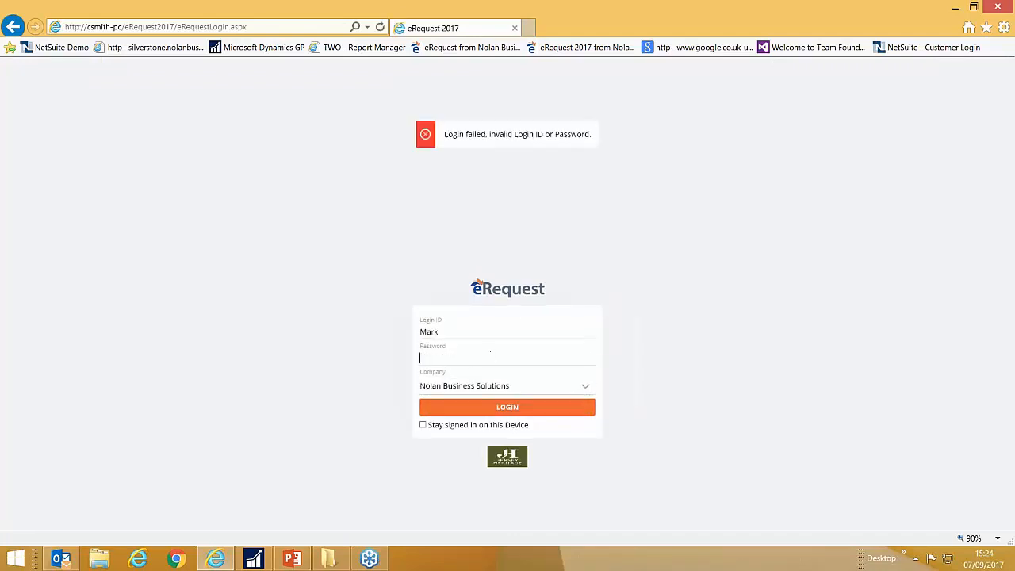
type("•••••••••")
key("Return")
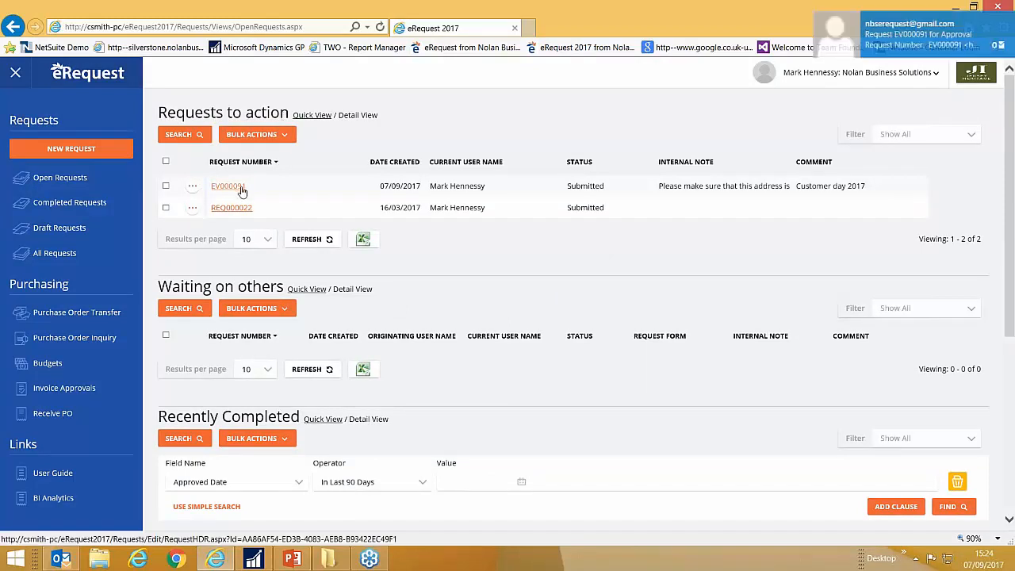
Step: Switch to the Outlook approval email, review the request summary with its Approve and Reject options, and close it
left_click(909, 35)
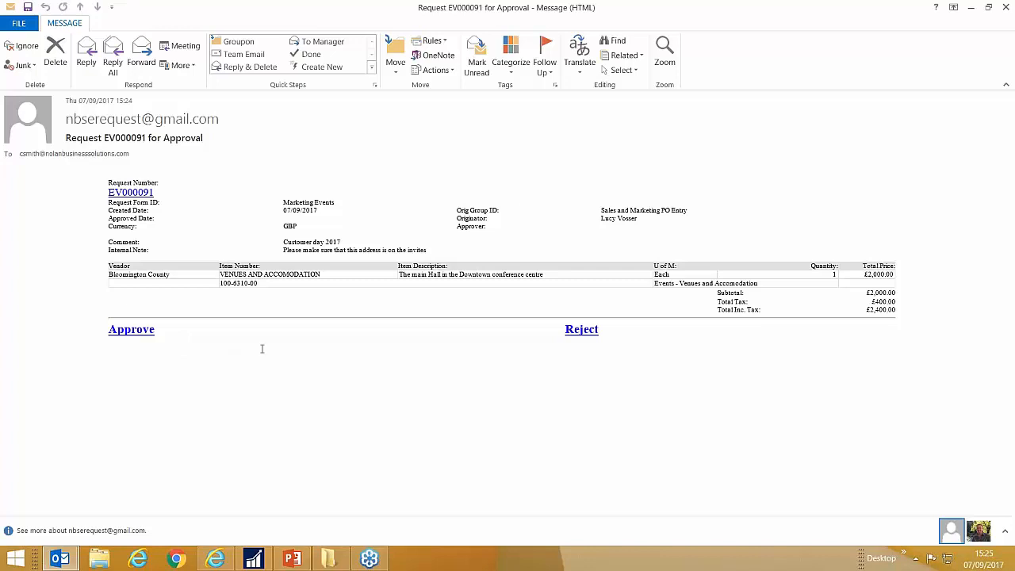
left_click(1005, 10)
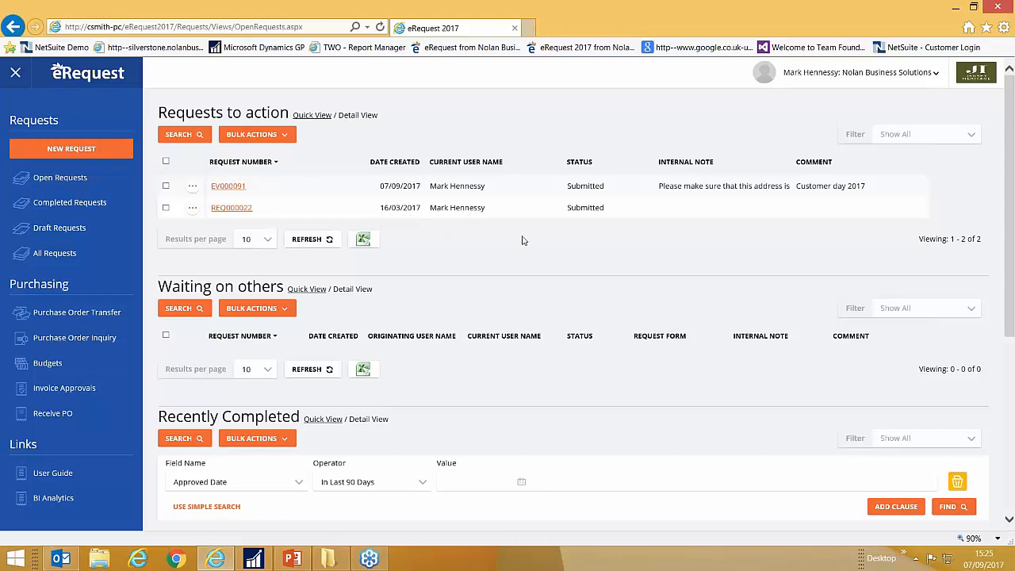
Step: Open the submitted Marketing Events request and review its venue line's item, shipping, budget commitment and user-defined details
left_click(225, 187)
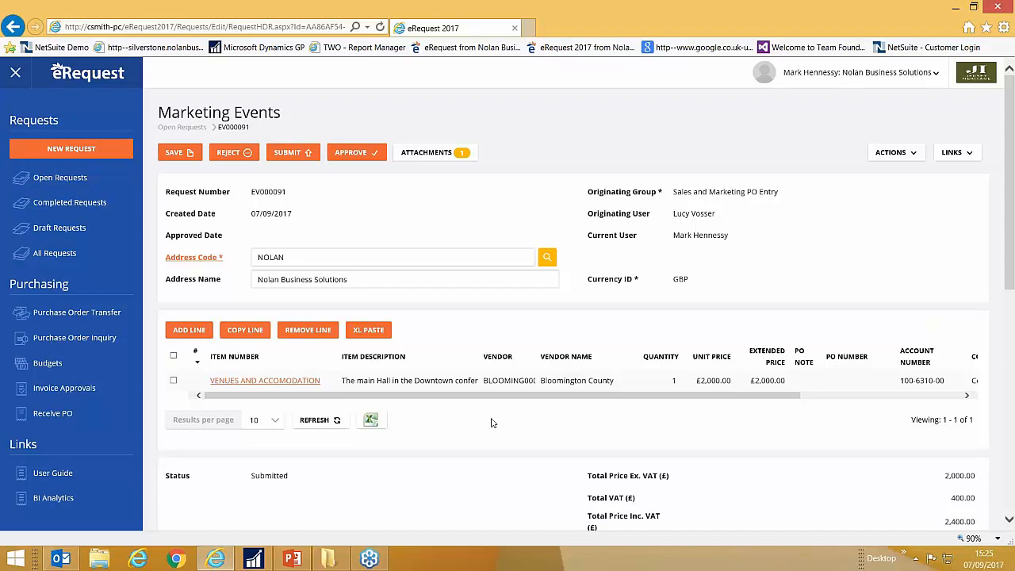
left_click(284, 382)
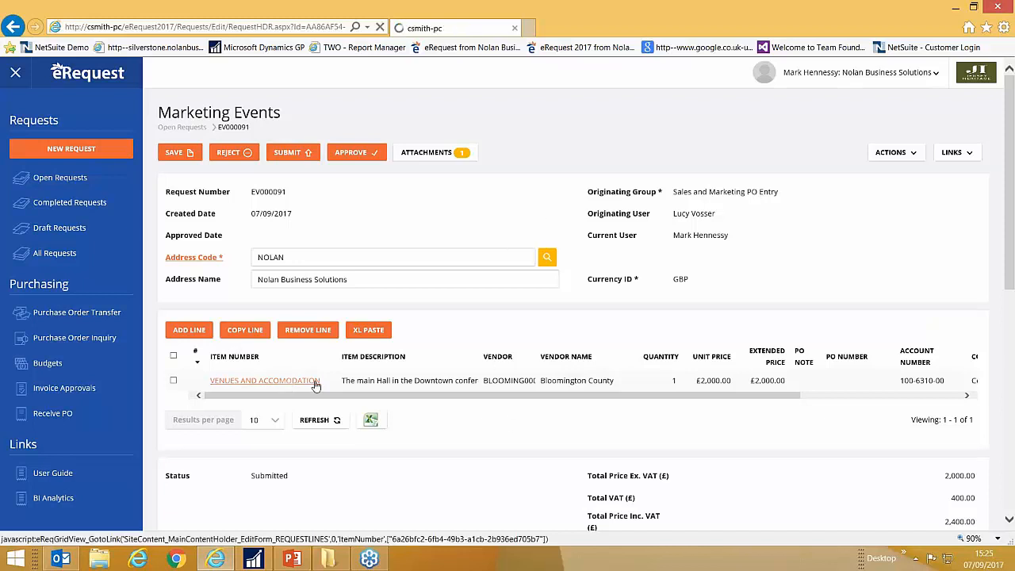
scroll(465, 243, "down", 10)
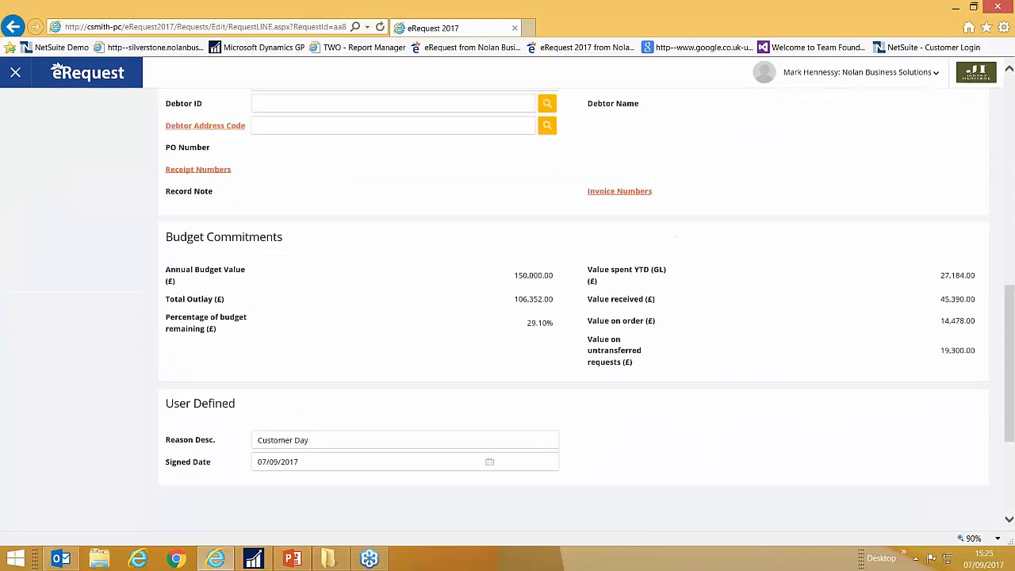
scroll(507, 309, "up", 2)
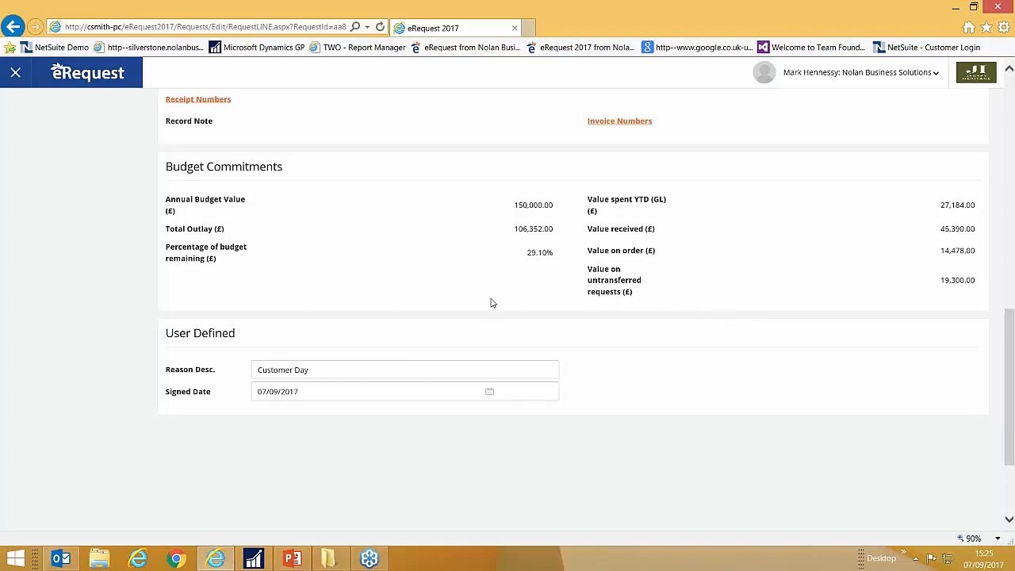
scroll(491, 302, "up", 5)
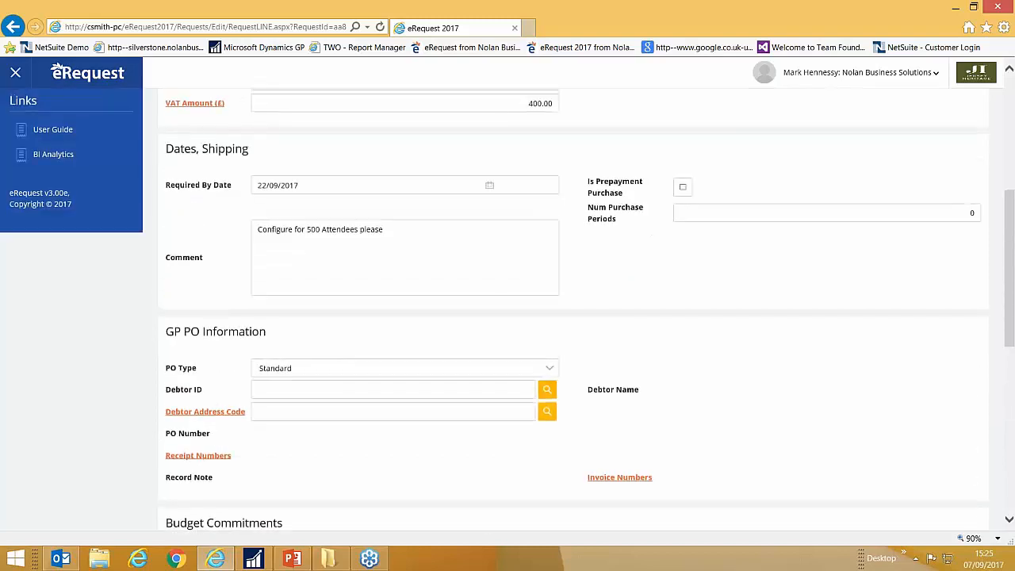
scroll(469, 299, "up", 4)
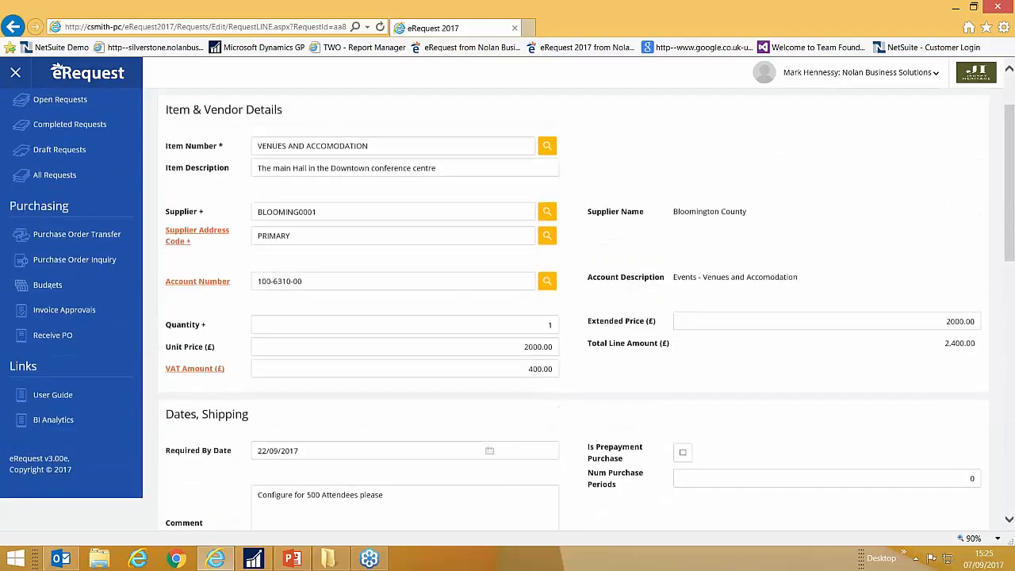
Step: Save the venue line and approve the Marketing Events request so it transfers to a purchase order
left_click(187, 152)
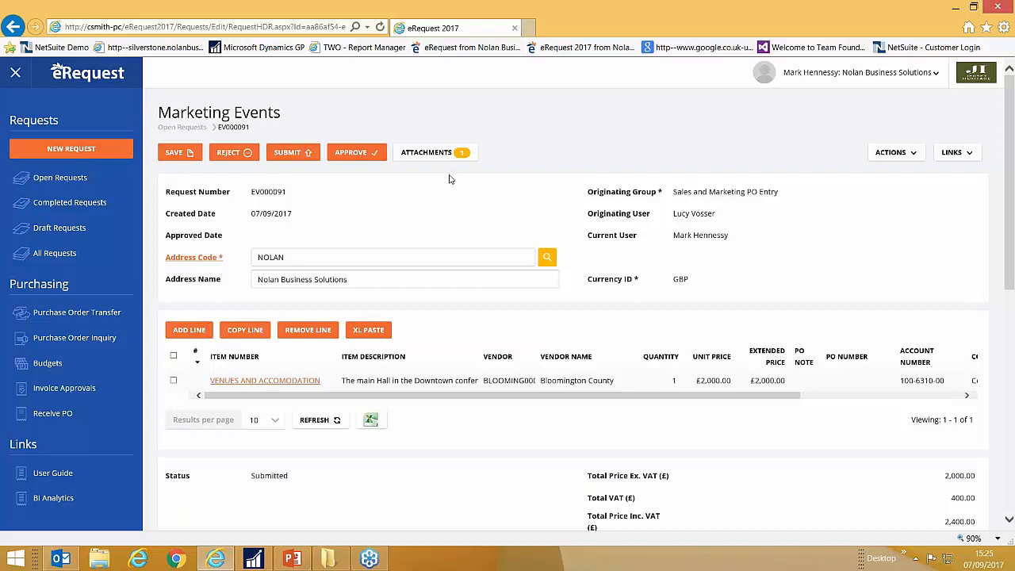
left_click(362, 155)
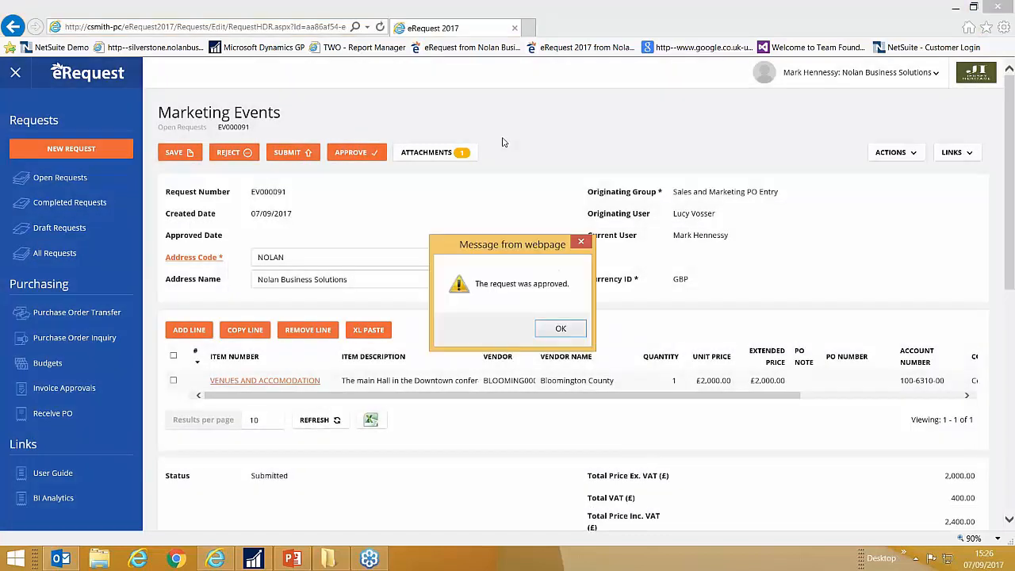
left_click(564, 326)
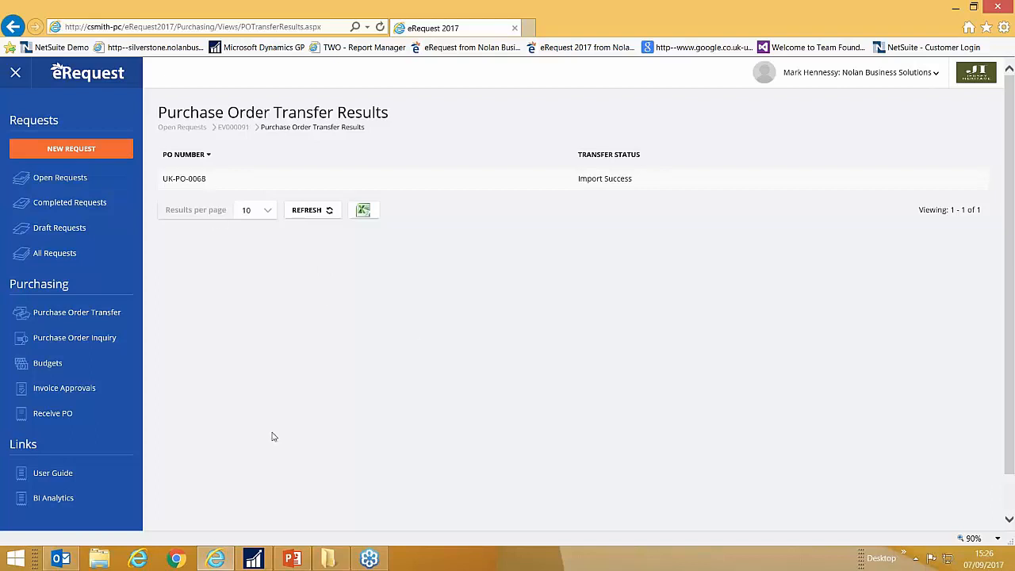
Step: Switch to Microsoft Dynamics GP and limit a purchase order document enquiry to the newly transferred purchase order's number
left_click(254, 561)
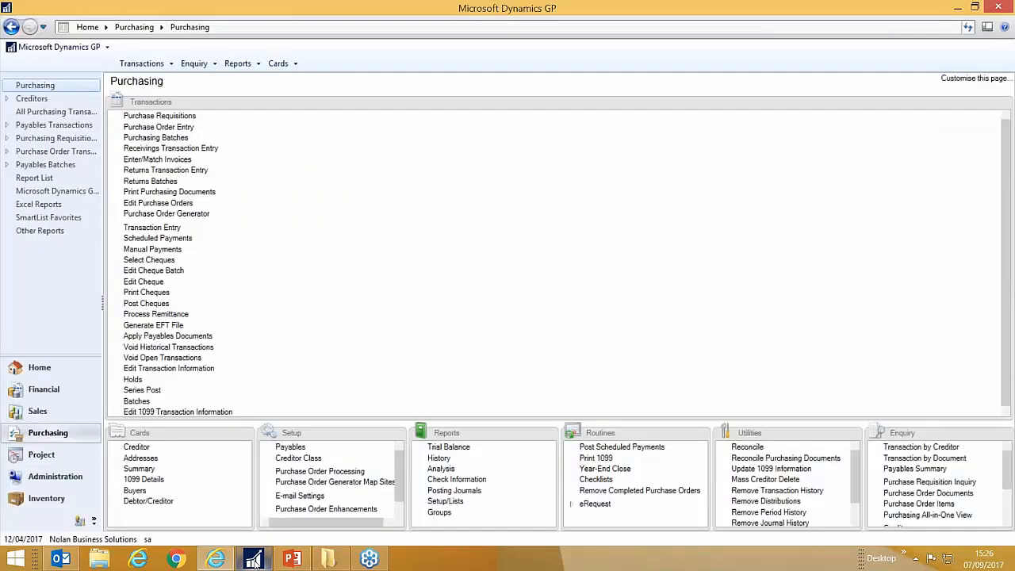
left_click(927, 493)
left_click(407, 231)
left_click(463, 230)
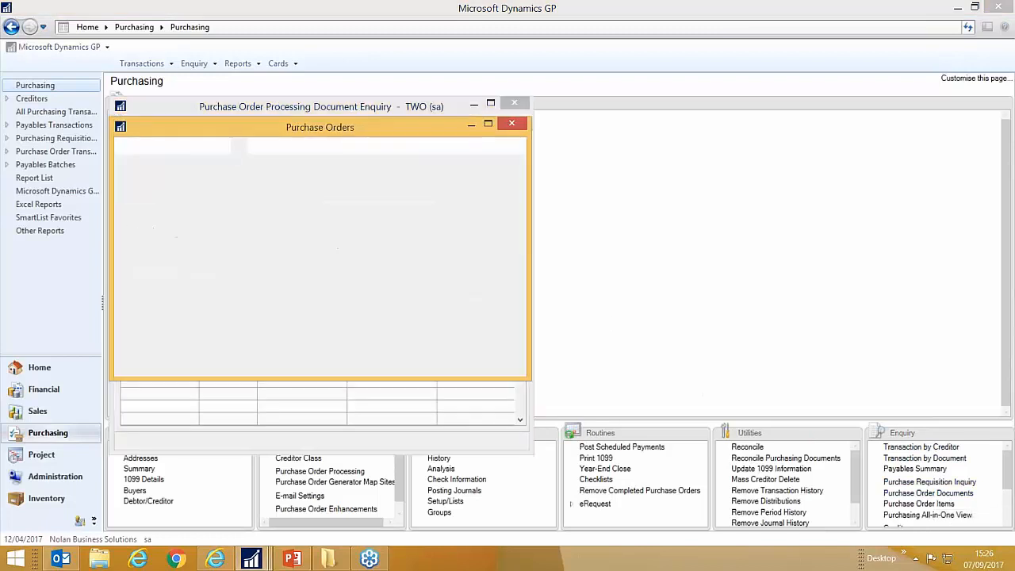
left_click_drag(514, 272, 517, 397)
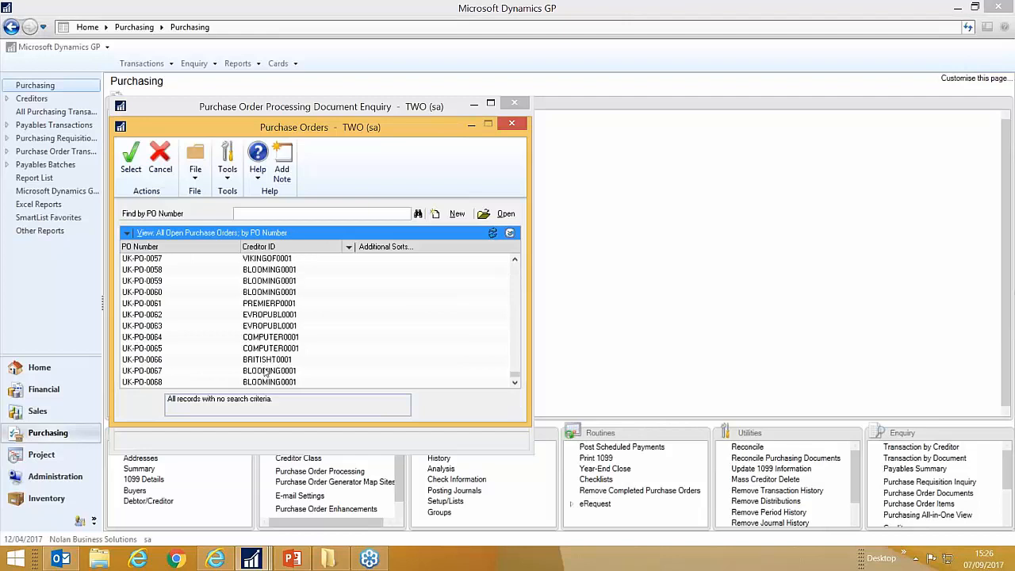
left_click(167, 383)
double_click(282, 385)
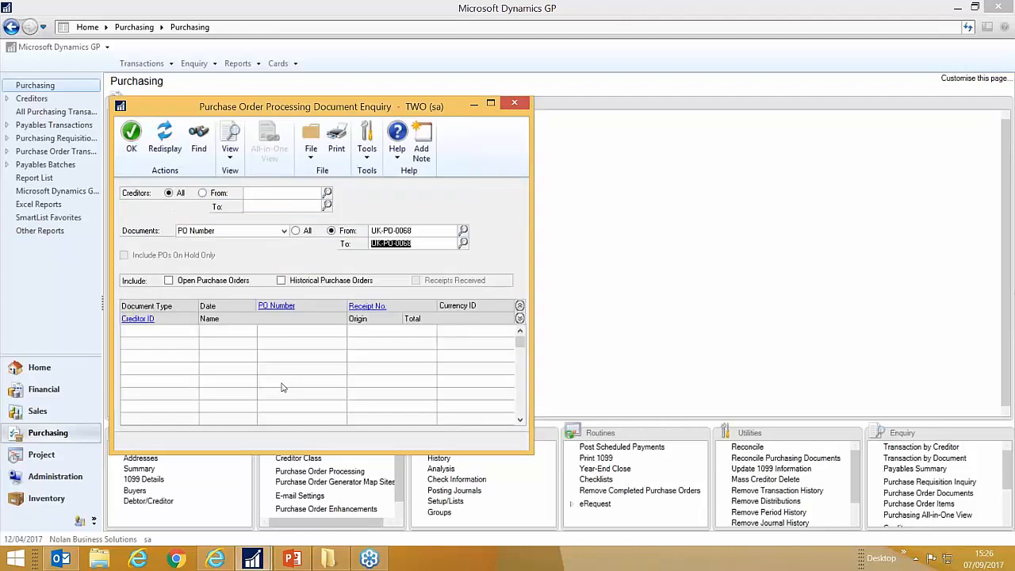
Step: Include open purchase orders, historical purchase orders and receipts received, refresh the enquiry, and expand the Bloomington County order's row
left_click(181, 284)
left_click(299, 283)
left_click(444, 284)
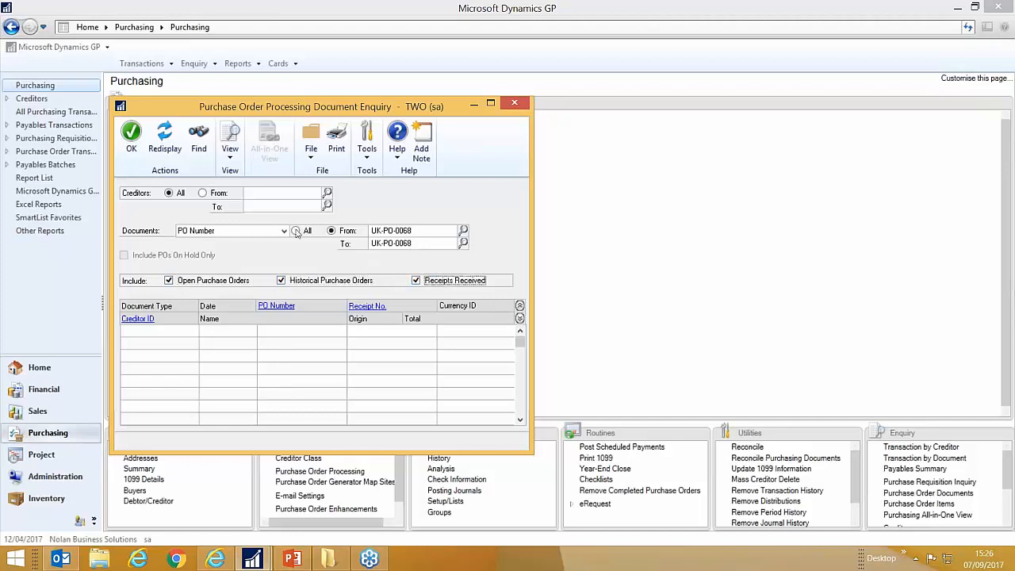
left_click(164, 138)
left_click(519, 318)
left_click(332, 341)
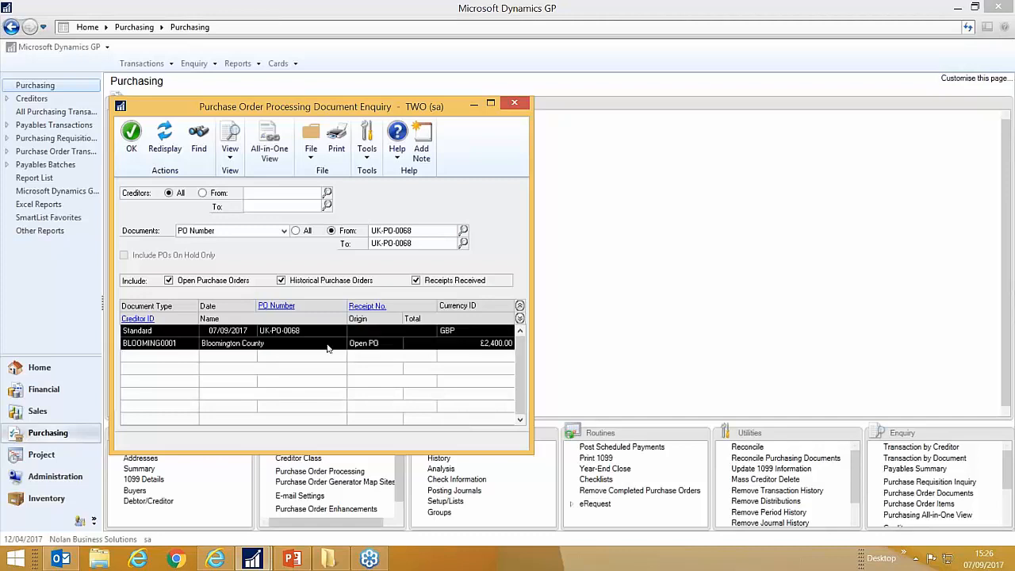
Step: Open the Bloomington County purchase order and examine the venue line's item details and comment
left_click(277, 307)
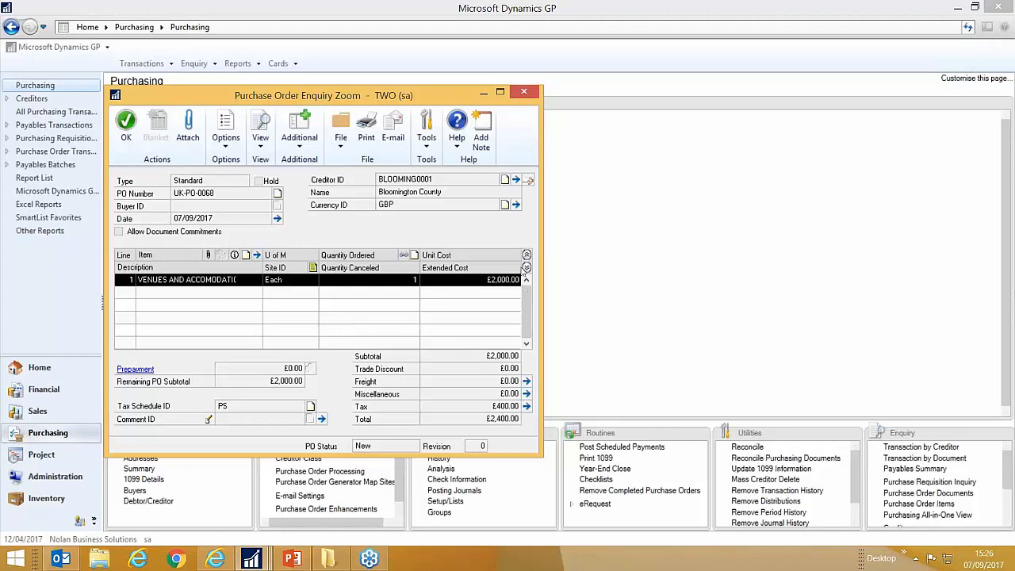
left_click(525, 268)
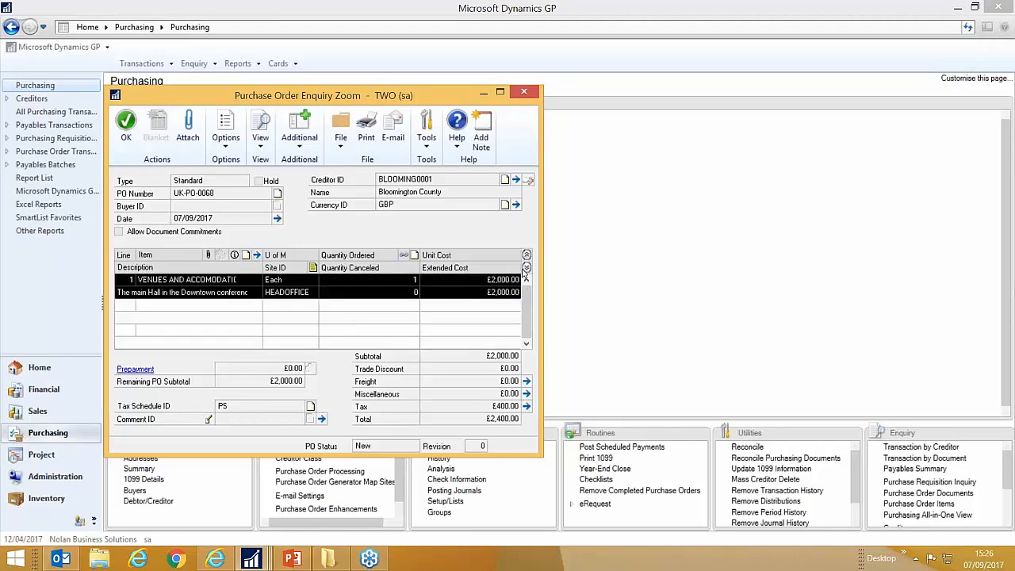
left_click(257, 255)
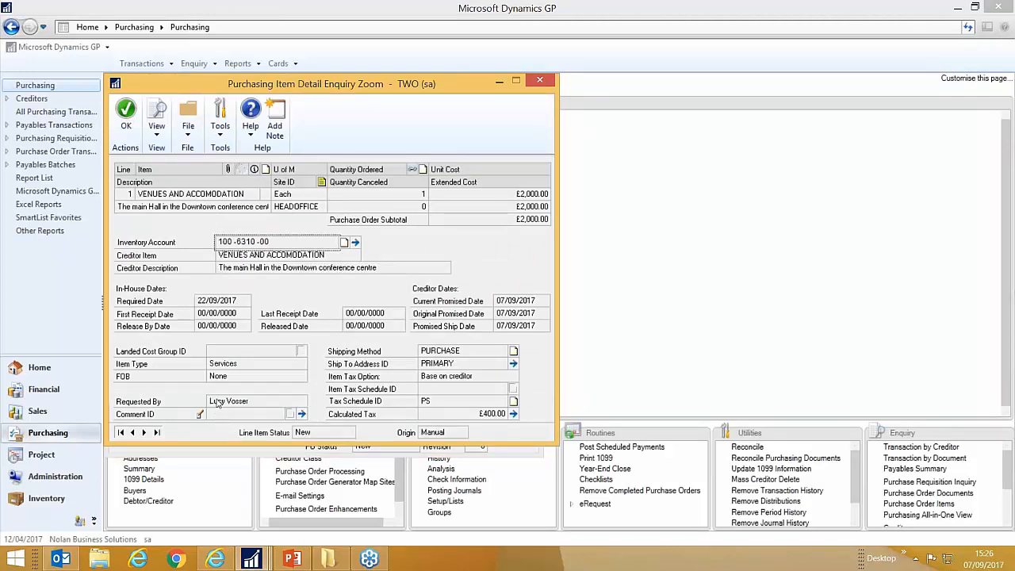
left_click(301, 414)
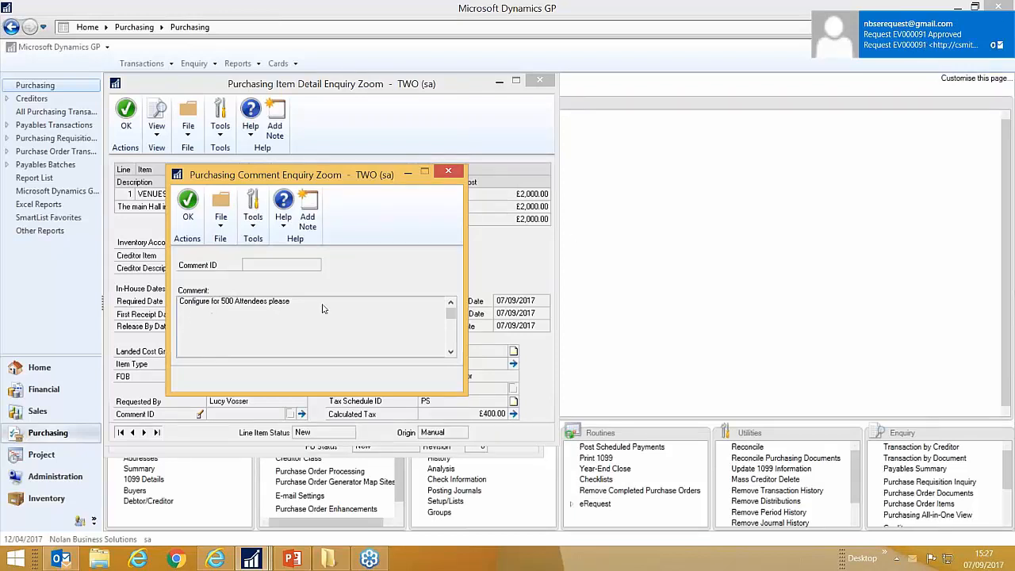
Step: Recheck the venue line's comment and examine the purchase order's header comment, closing each comment and the item detail view
left_click(449, 173)
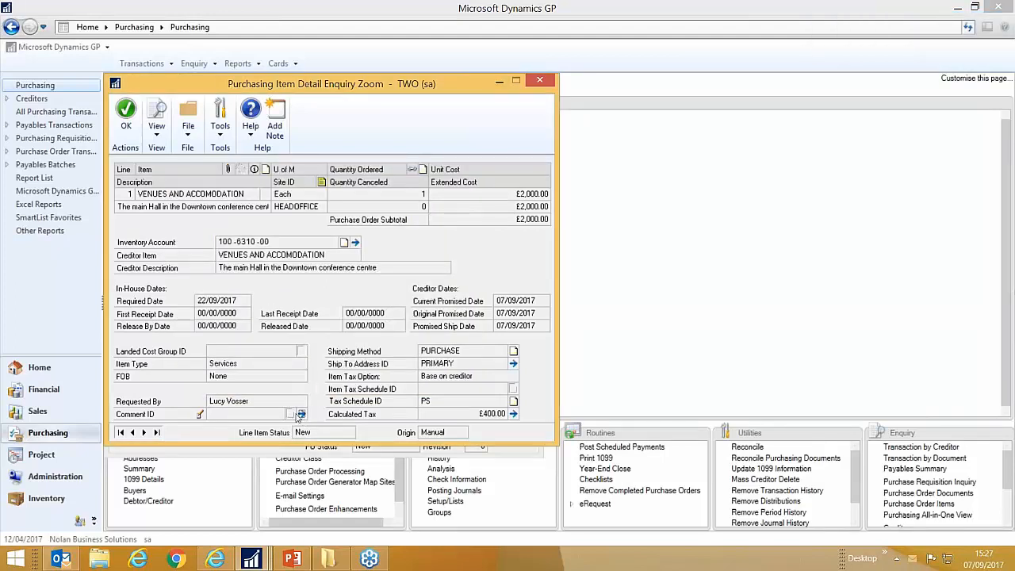
left_click(301, 414)
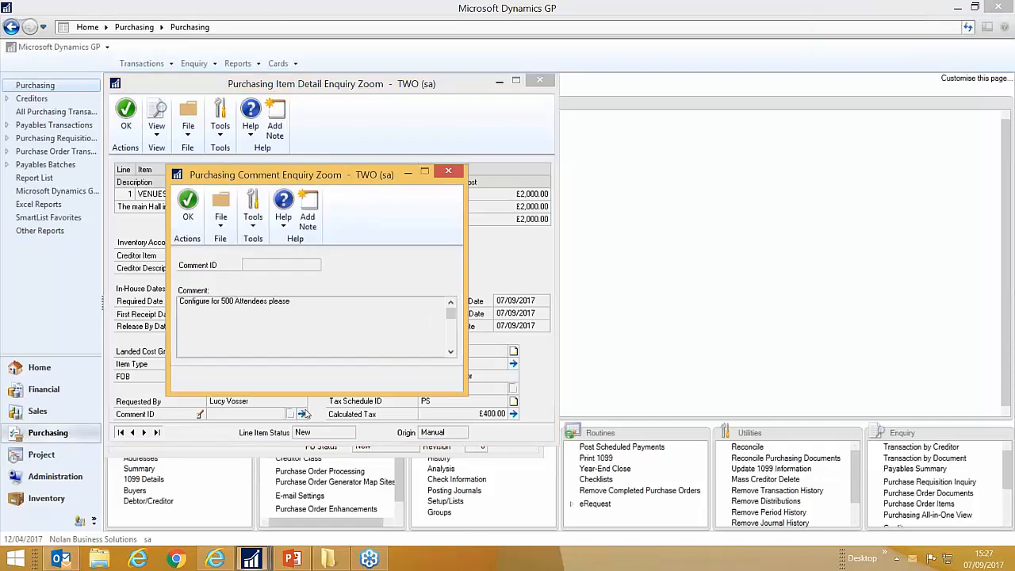
left_click(448, 172)
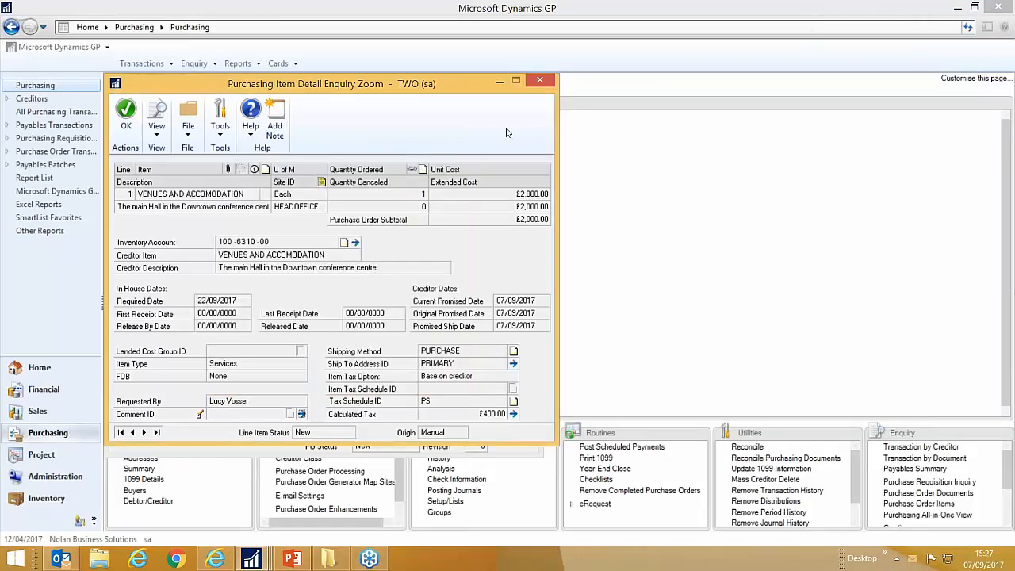
left_click(539, 80)
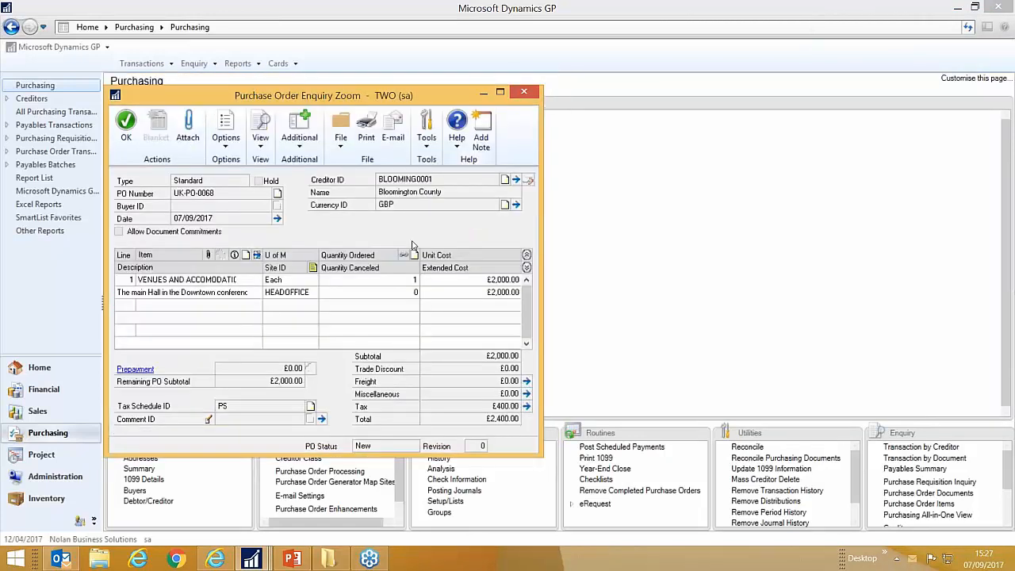
left_click(322, 420)
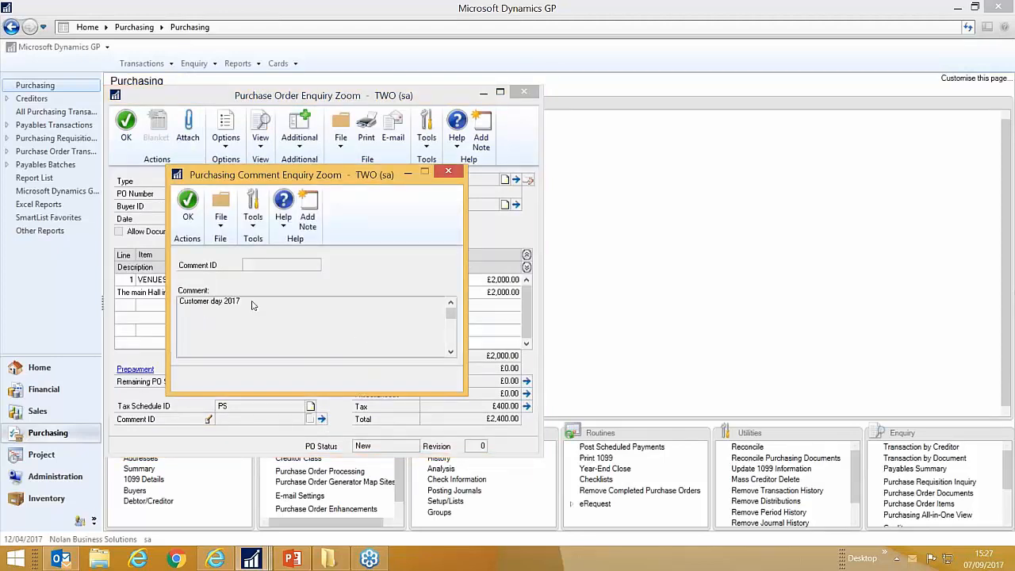
left_click(448, 172)
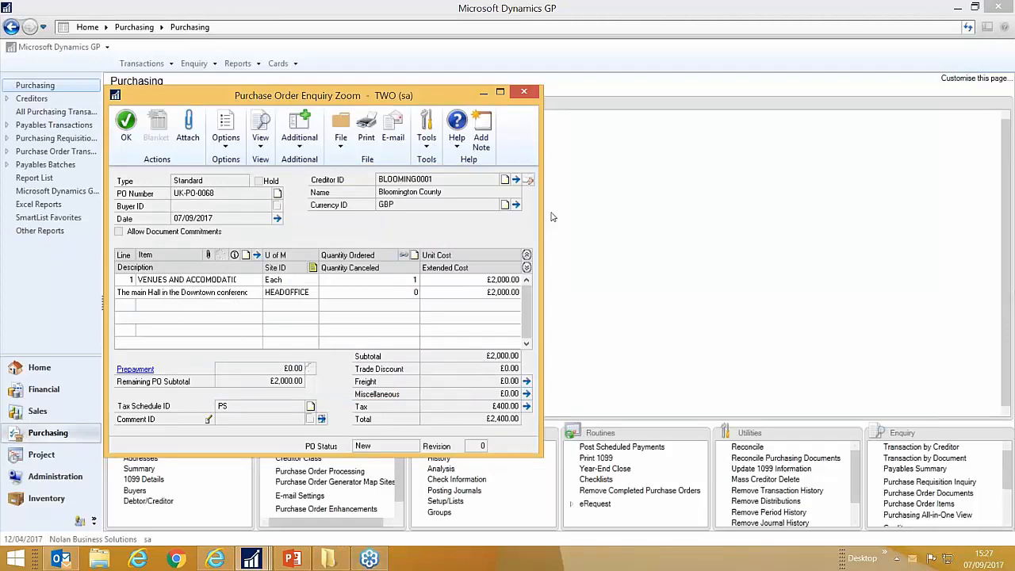
Step: Switch to eRequest in the browser and log the approver out
left_click(251, 559)
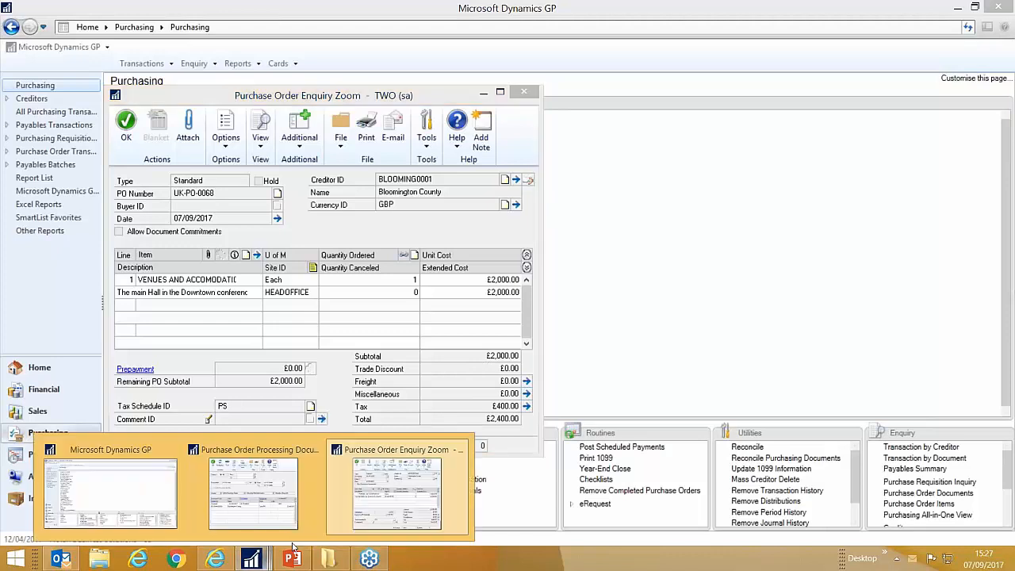
left_click(214, 559)
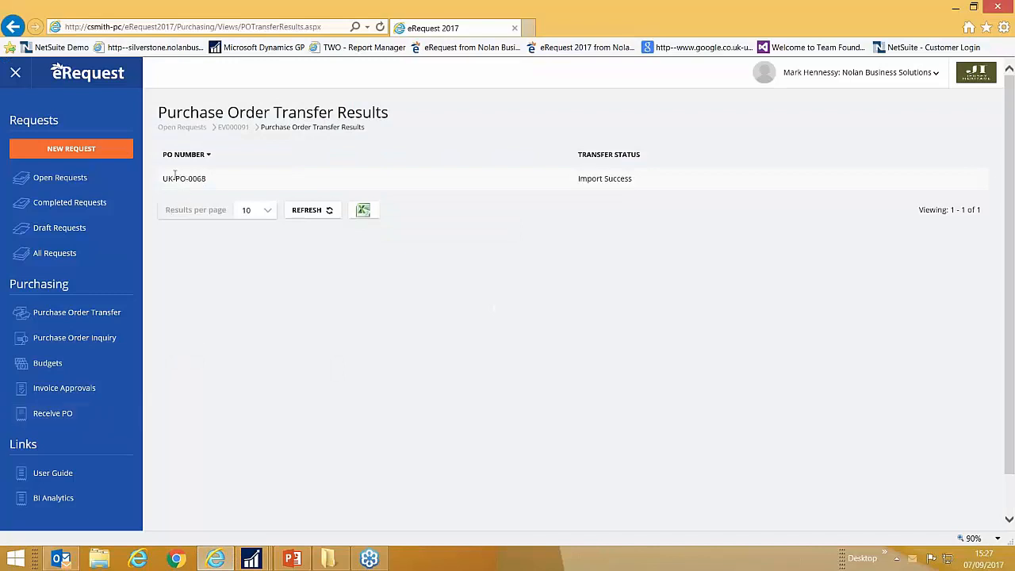
left_click(827, 73)
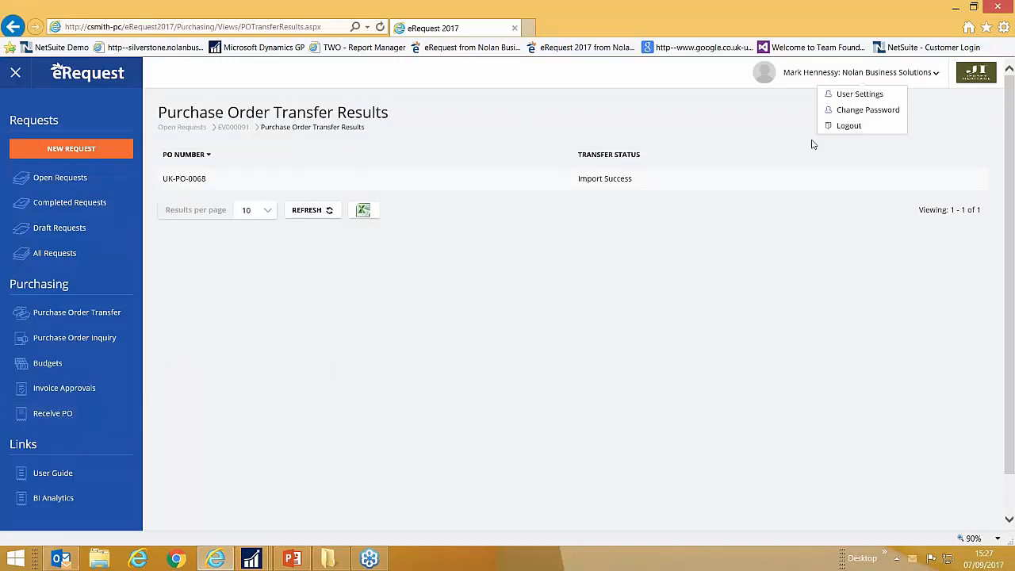
left_click(845, 126)
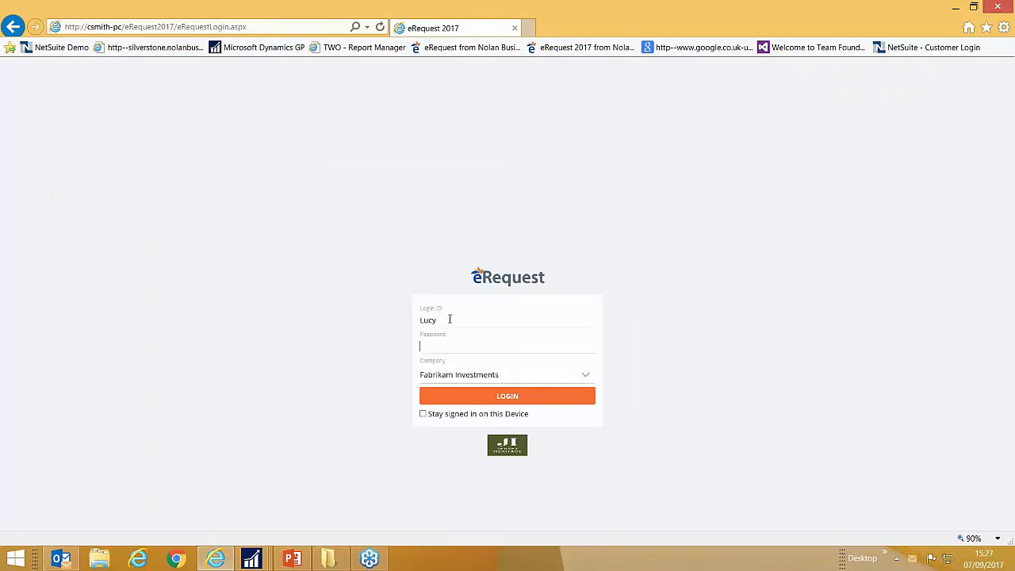
Step: Log in to eRequest as the requester, entering the account password and selecting the company Nolan Business Solutions
key("Tab")
key("Down")
key("Return")
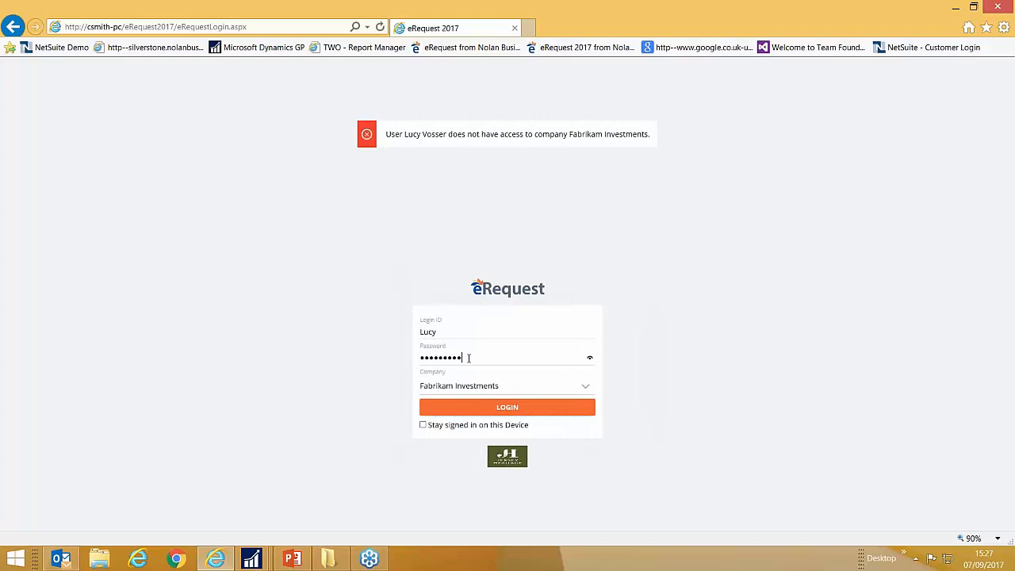
left_click(467, 386)
left_click(454, 427)
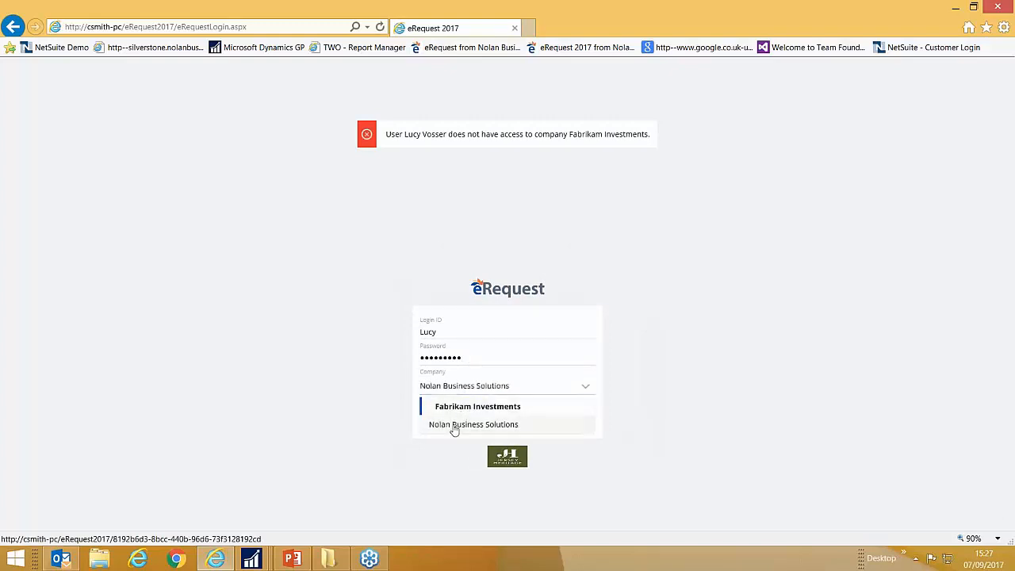
left_click(496, 409)
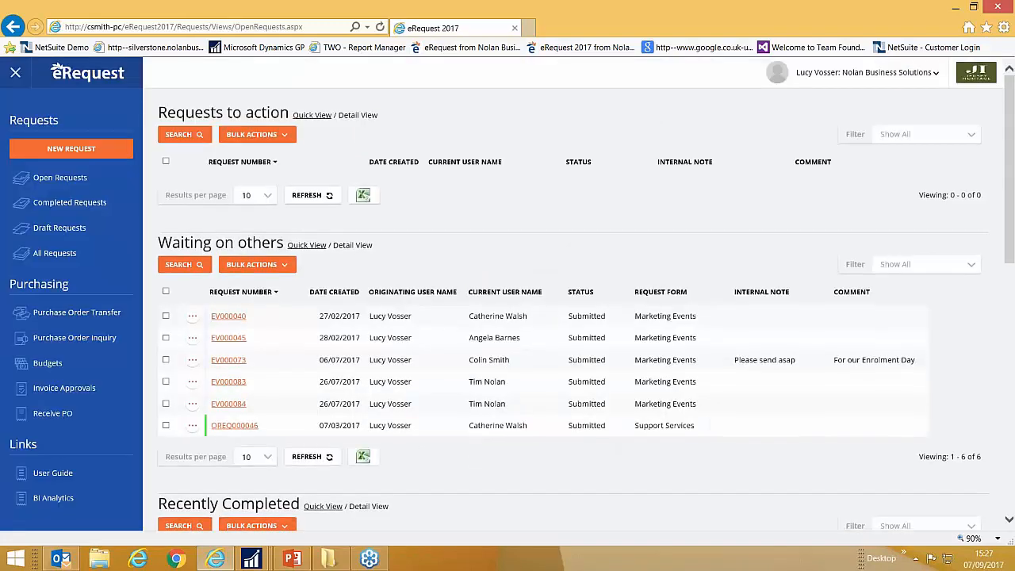
Step: Sort the Recently Completed requests by request number in descending order and open the Customer day 2017 request
scroll(388, 337, "down", 4)
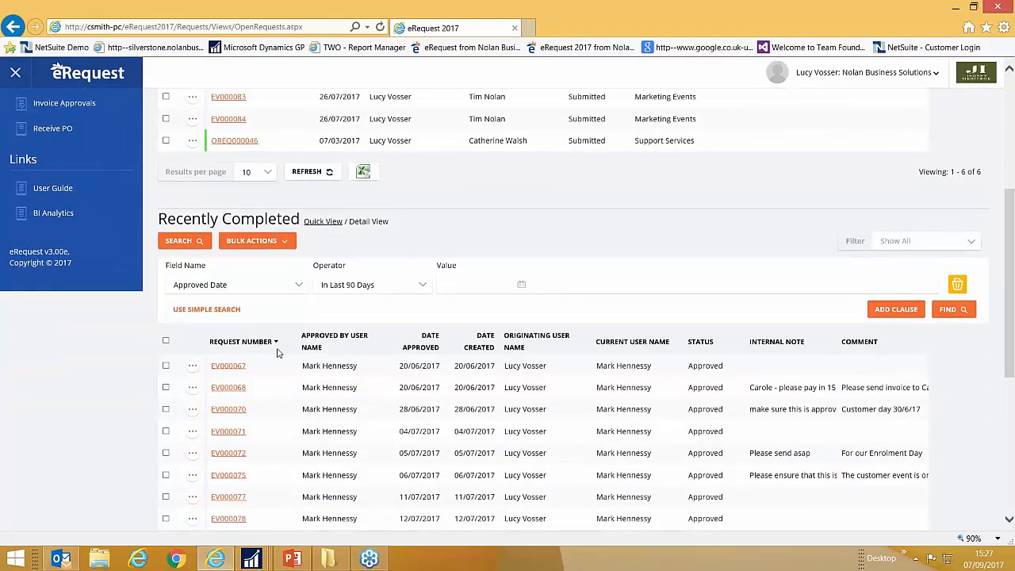
left_click(233, 342)
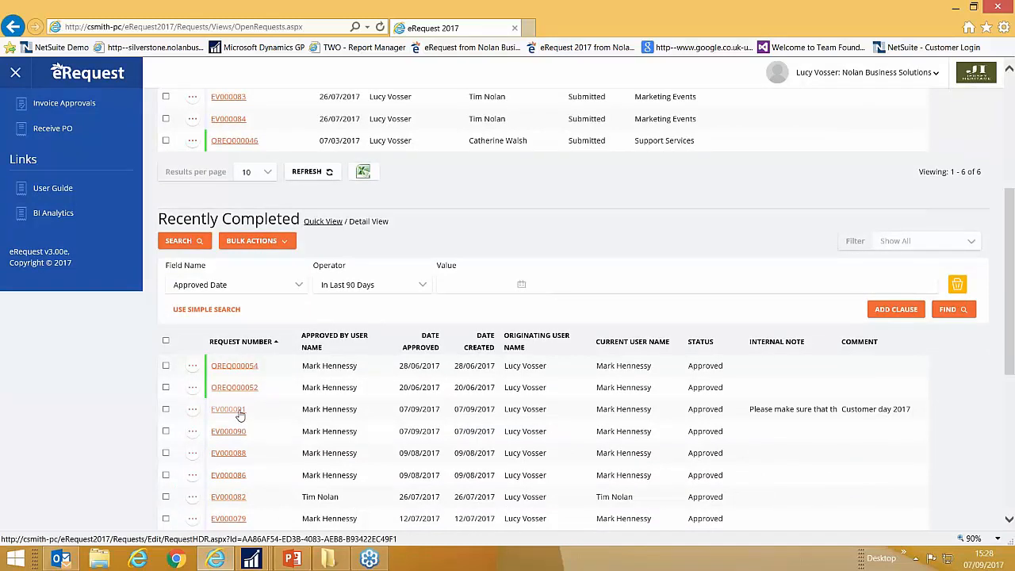
left_click(239, 412)
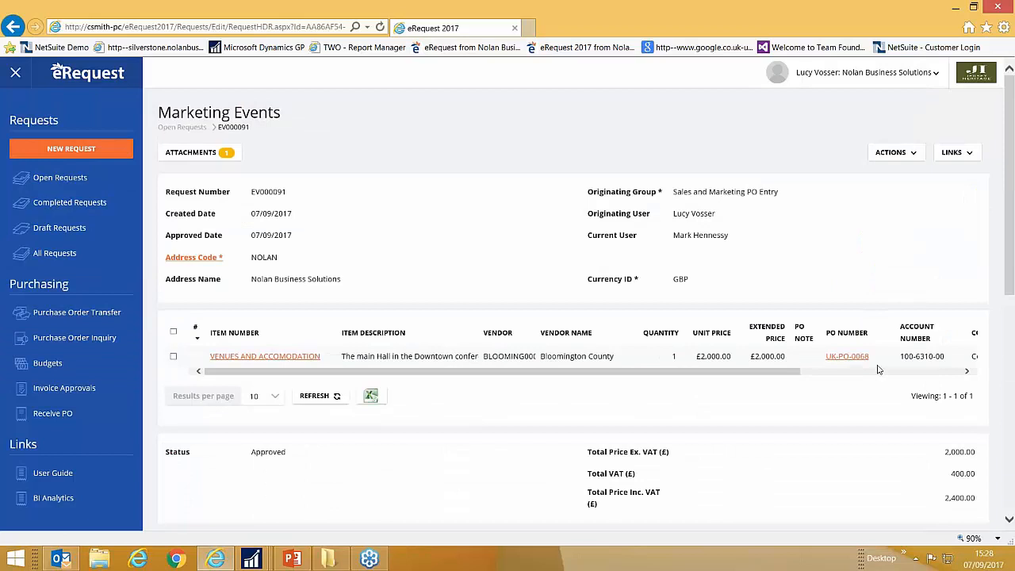
Step: Open the purchase order report from the request's venue line, enlarge it, and examine its addresses, line details, comments and totals
left_click(847, 357)
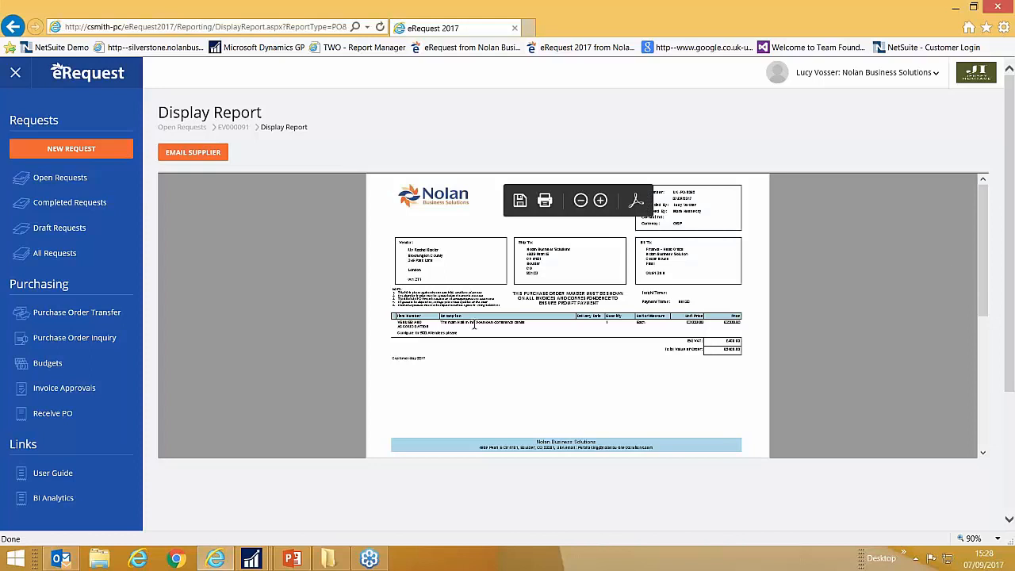
left_click(600, 200)
left_click(600, 201)
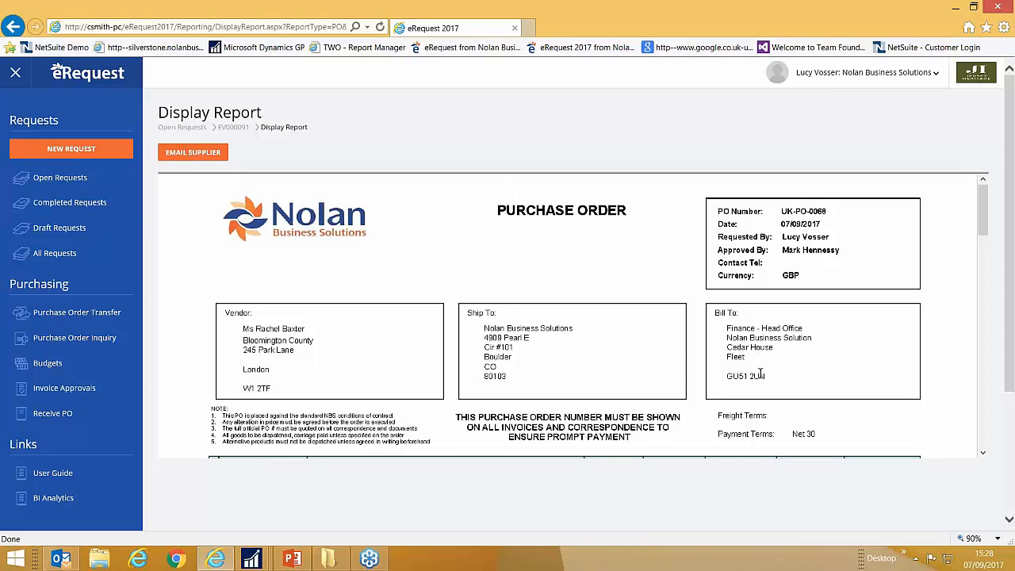
scroll(684, 380, "down", 1)
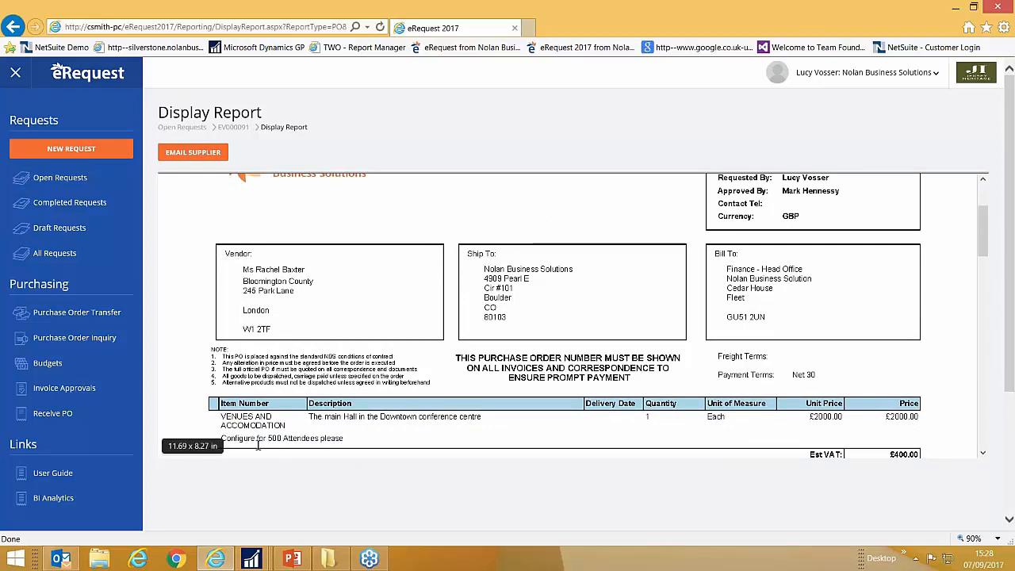
scroll(458, 446, "down", 1)
scroll(458, 447, "down", 2)
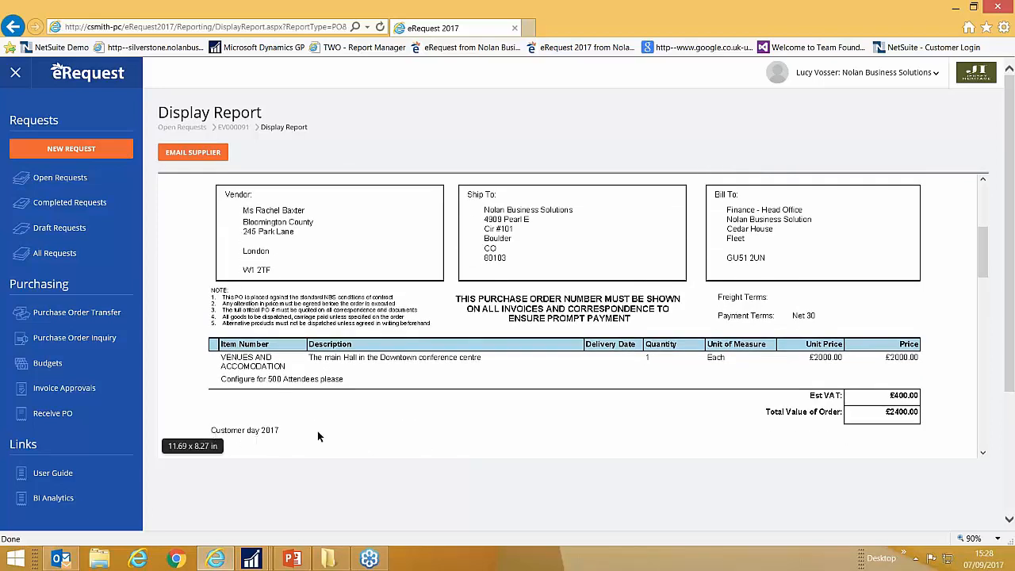
scroll(480, 428, "up", 3)
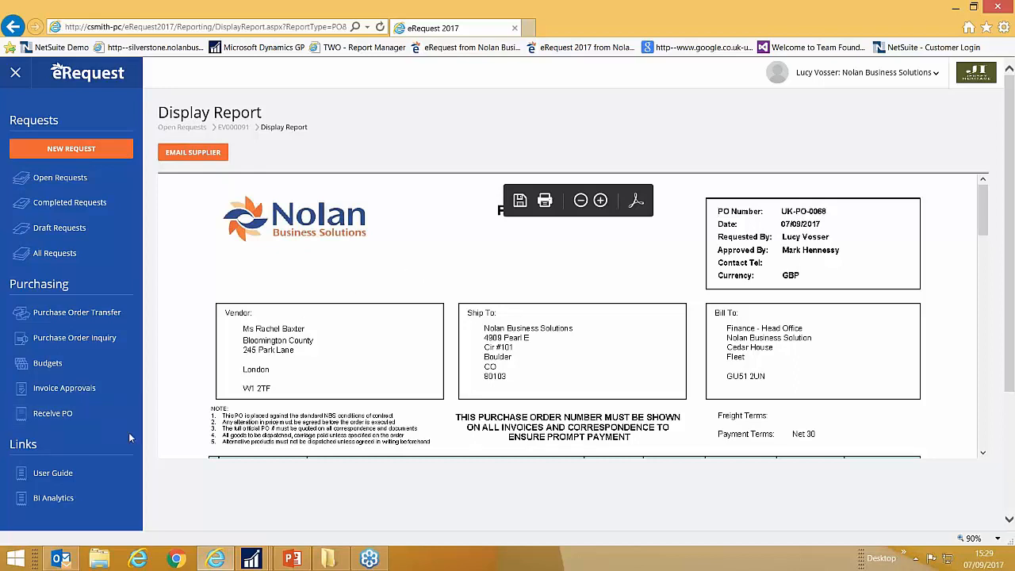
Step: Receive quantity 1 of the Downtown conference centre main hall line with document number 98765 against its purchase order
left_click(53, 413)
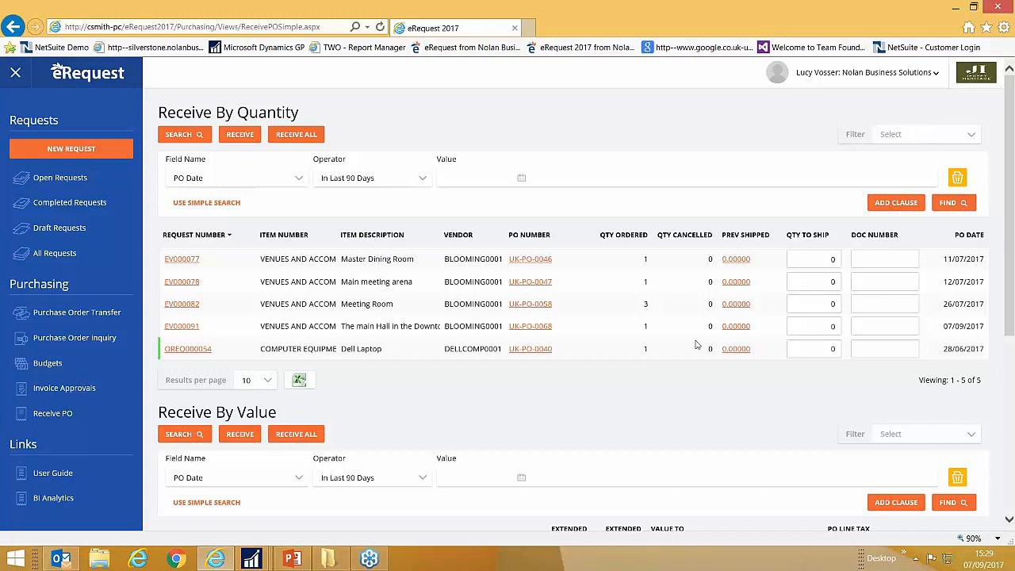
left_click_drag(808, 327, 839, 330)
type("1")
key("Tab")
left_click(236, 137)
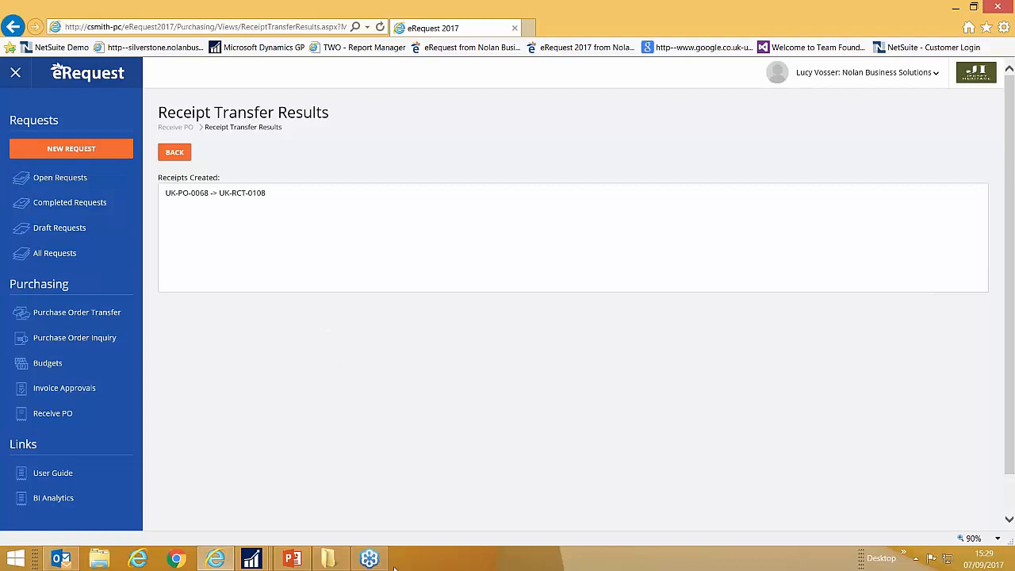
Step: Switch to Microsoft Dynamics GP, close the purchase order details, and refresh the document enquiry
mouse_move(250, 559)
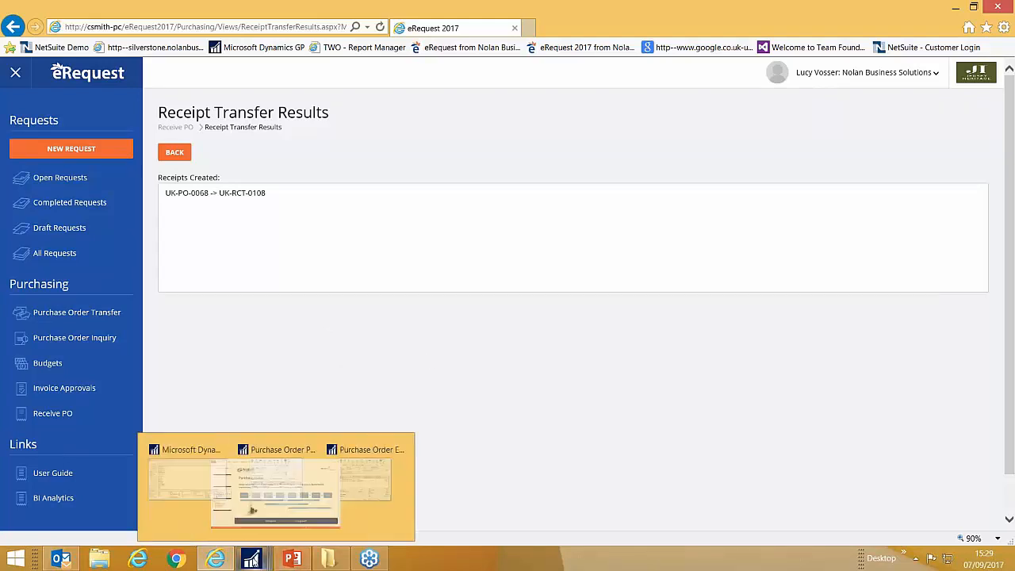
left_click(410, 481)
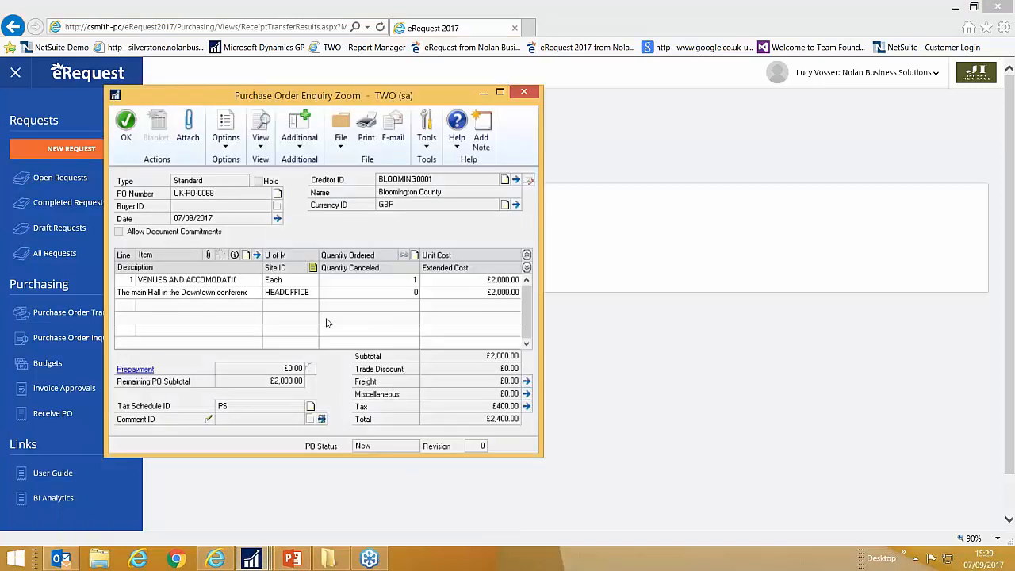
left_click(524, 94)
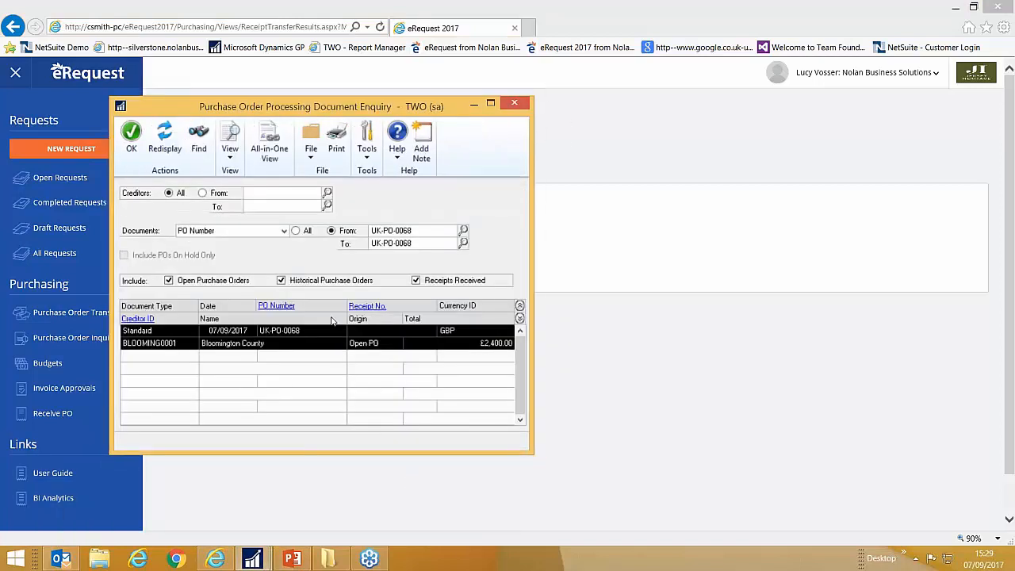
left_click(164, 138)
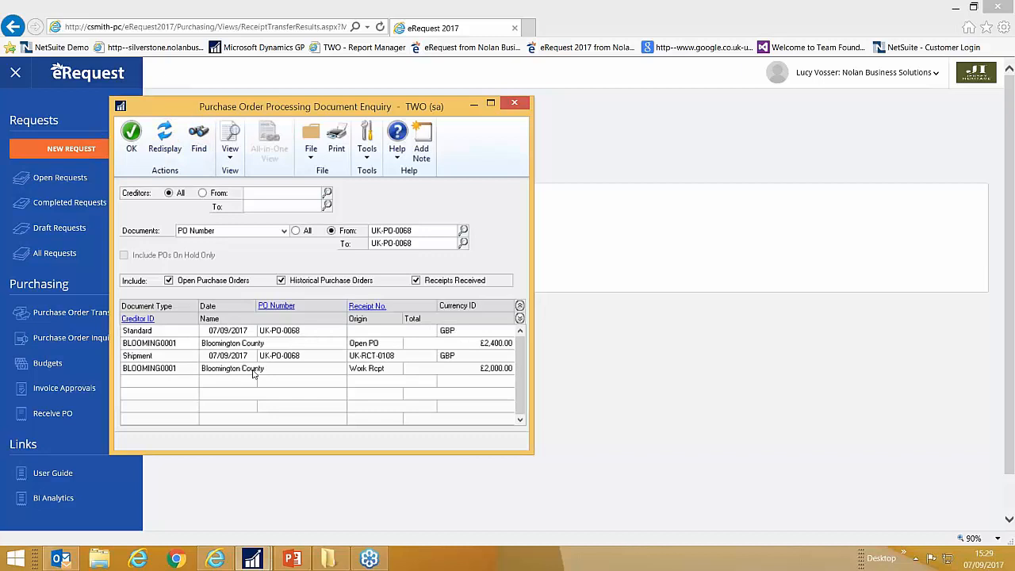
Step: Open the Bloomington County shipment receipt and examine its header, venue line and account distributions, including the accrued entry
left_click(144, 369)
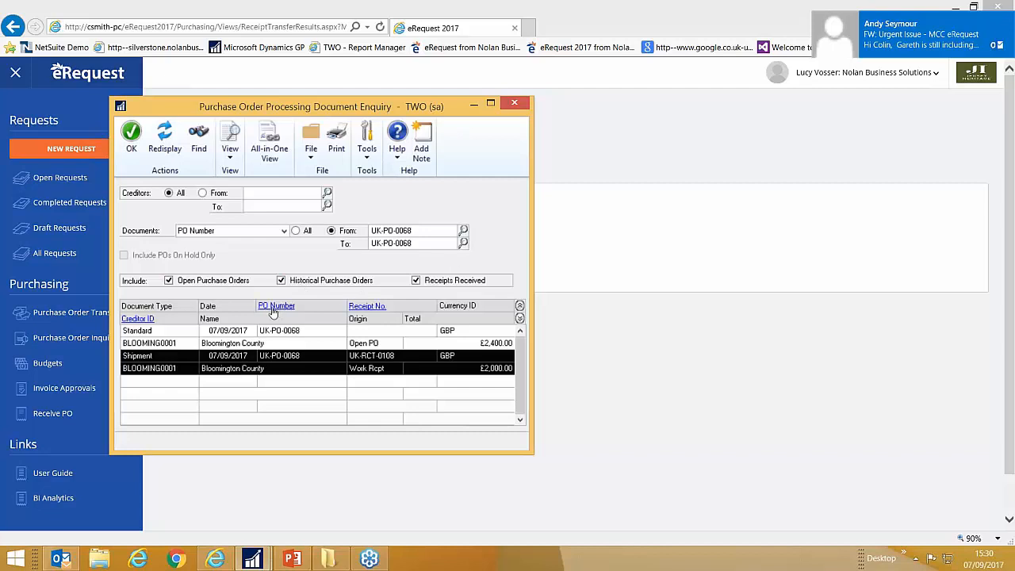
left_click(371, 308)
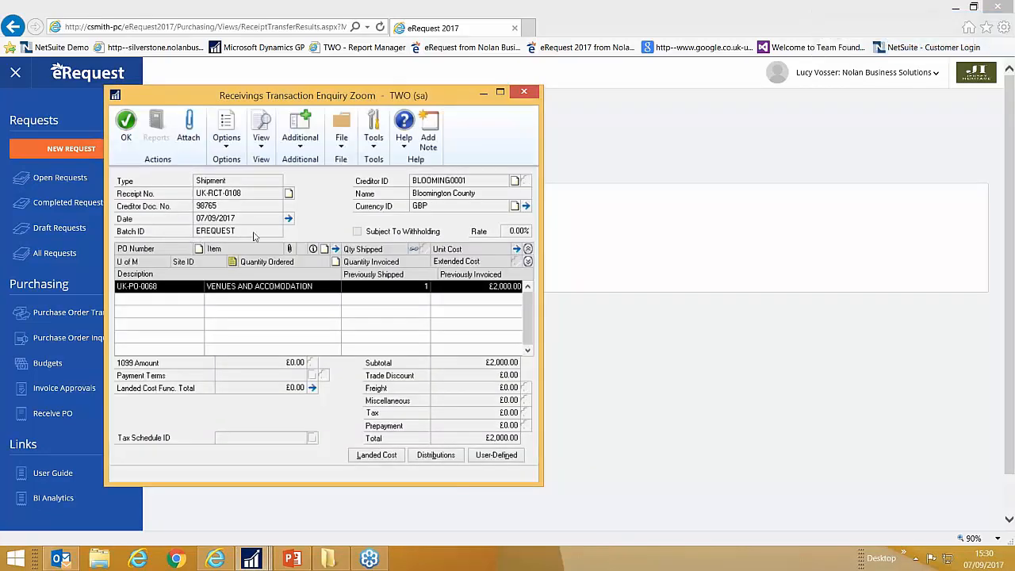
left_click(435, 455)
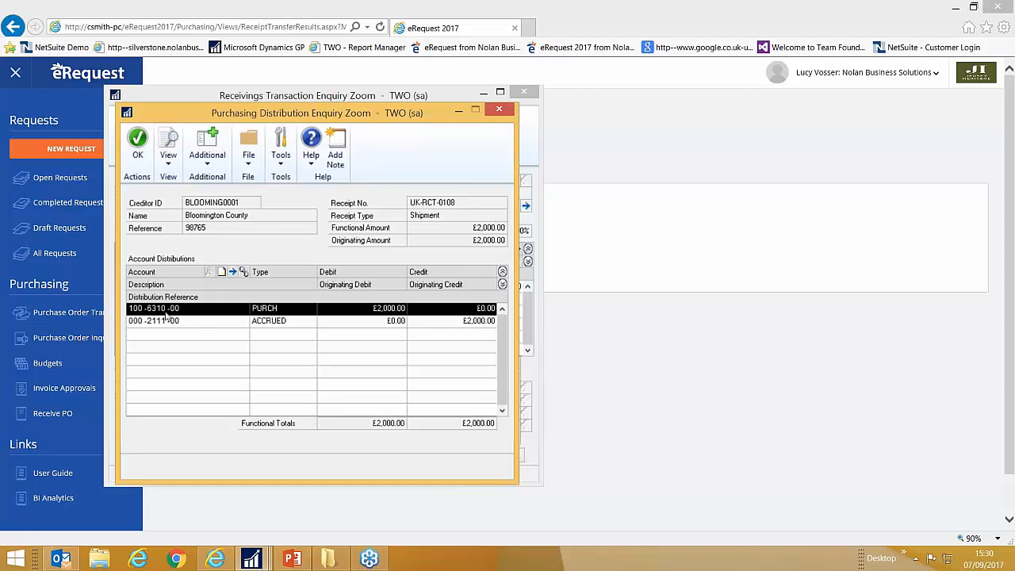
left_click(189, 323)
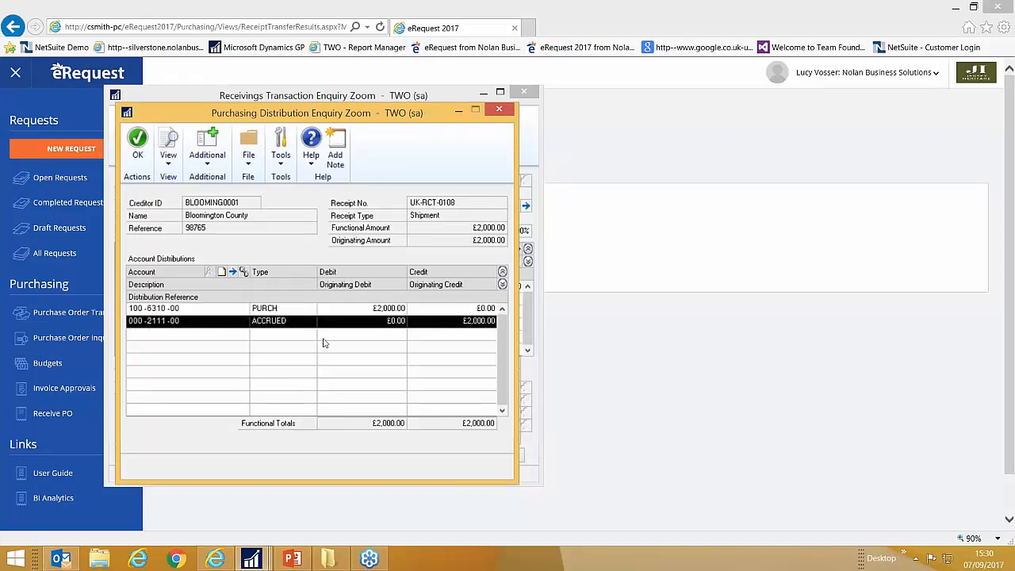
left_click(507, 111)
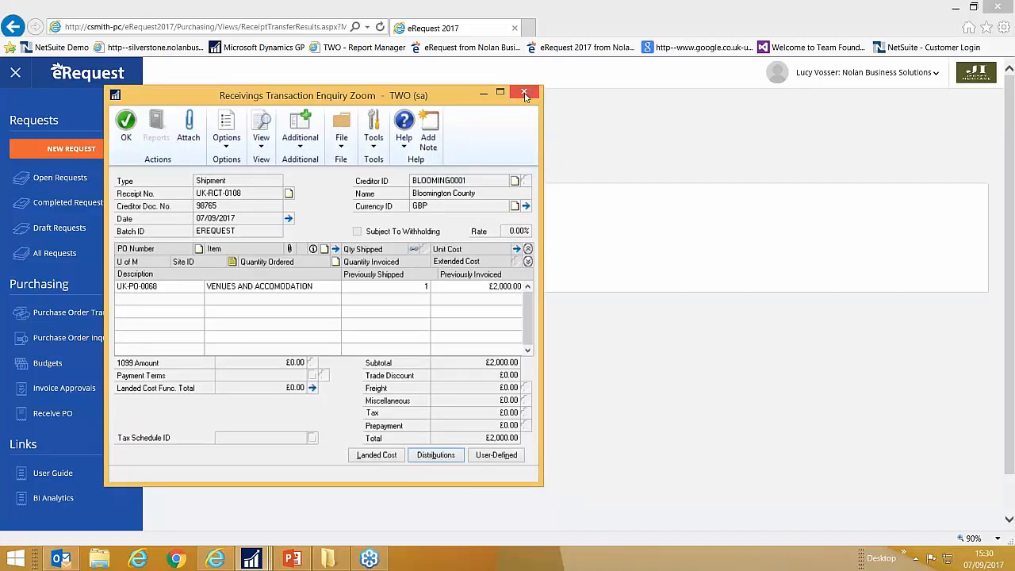
left_click(525, 95)
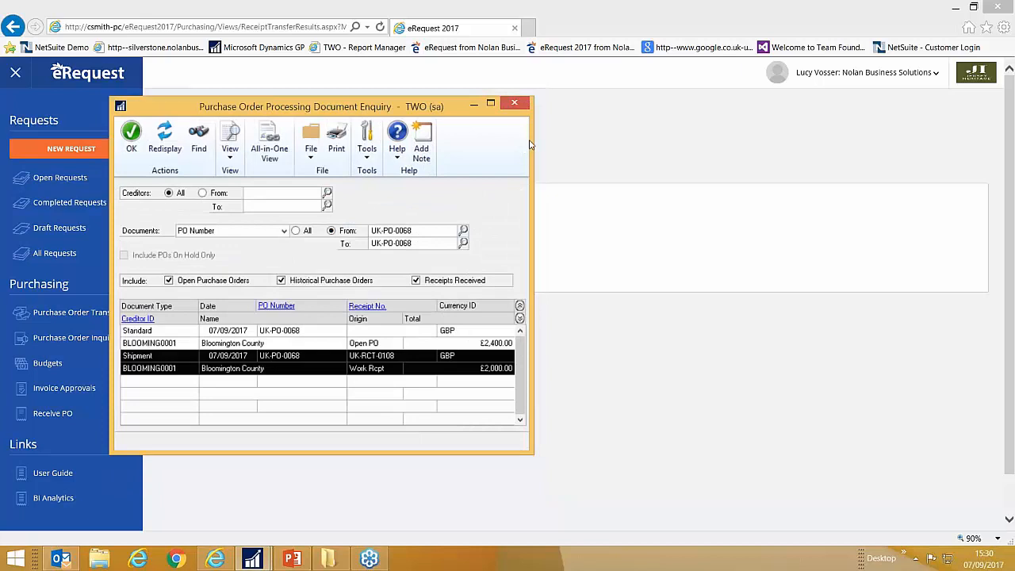
Step: Close the purchase order document enquiry and open the EREQUEST receivings batch in Purchasing Batch Entry
left_click(523, 104)
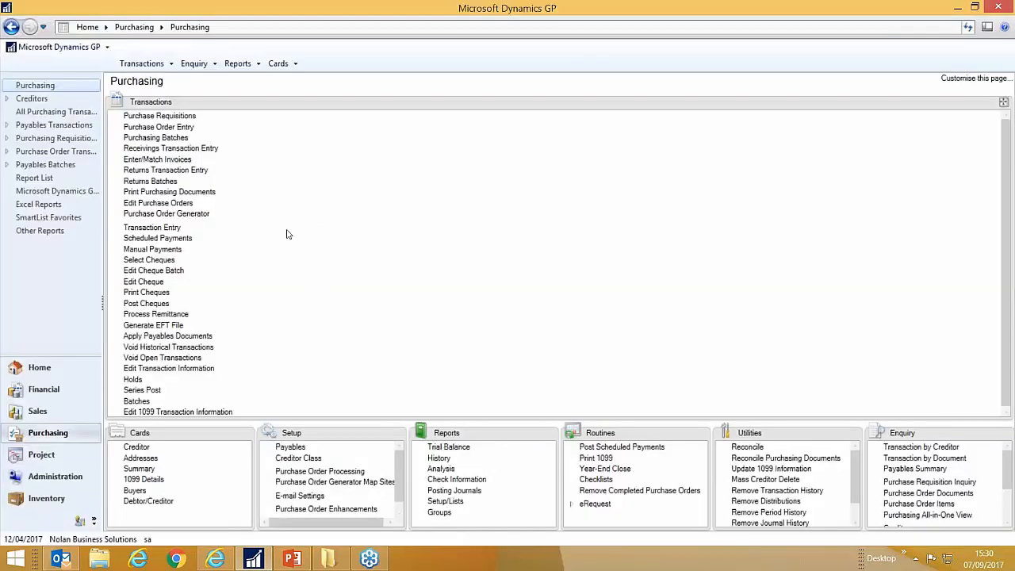
left_click(163, 138)
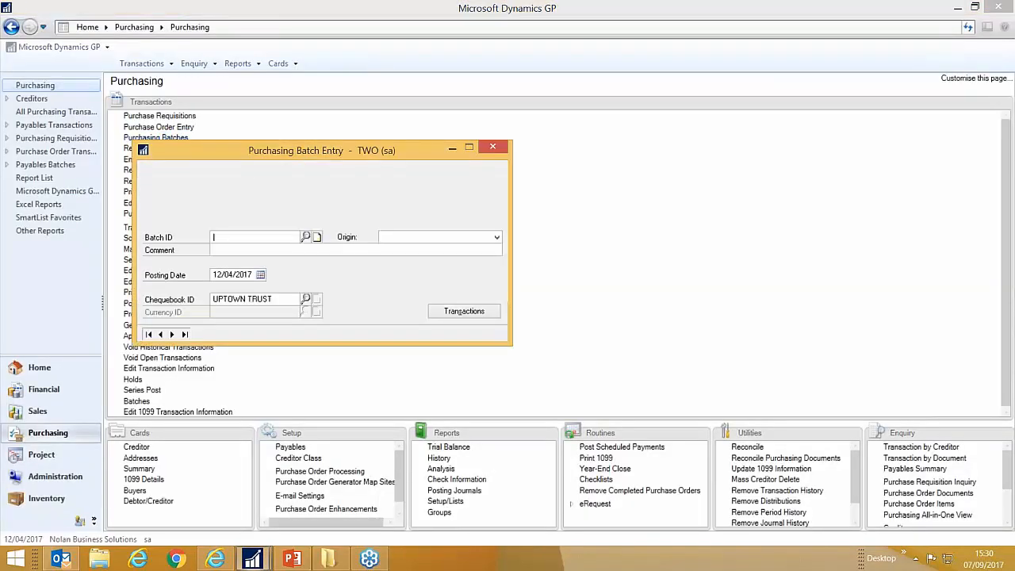
left_click(305, 237)
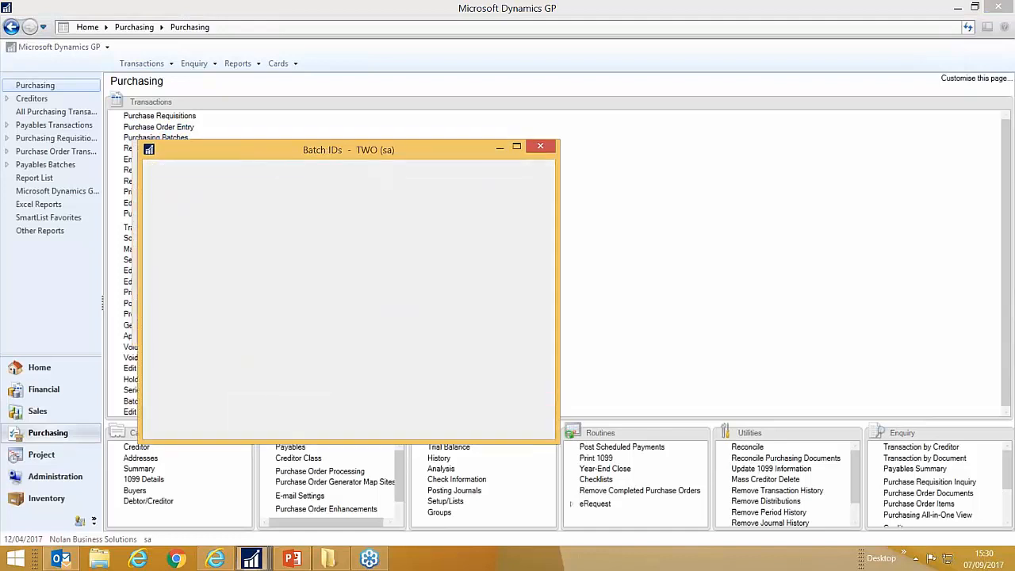
scroll(182, 333, "down", 5)
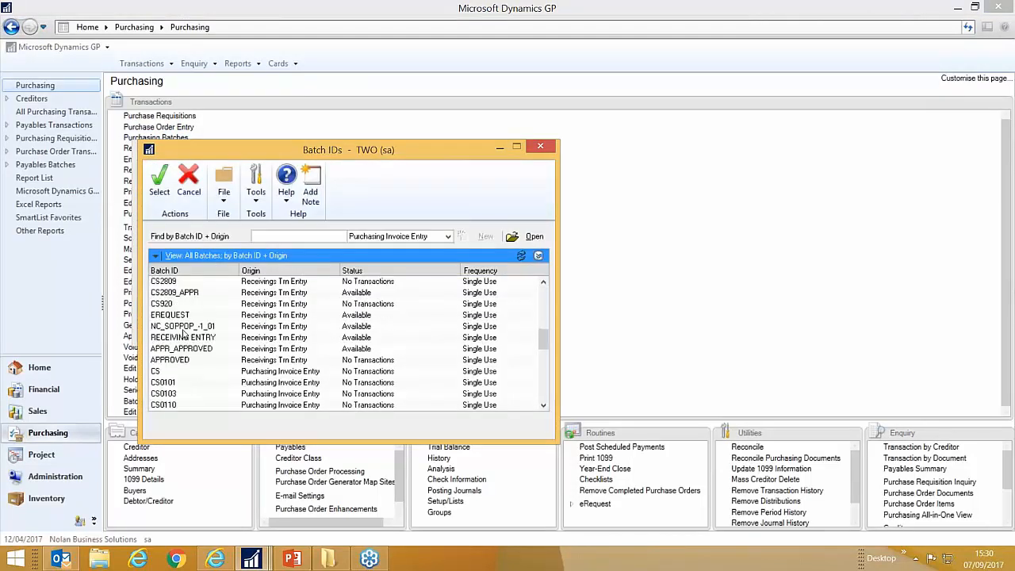
left_click(184, 307)
double_click(185, 317)
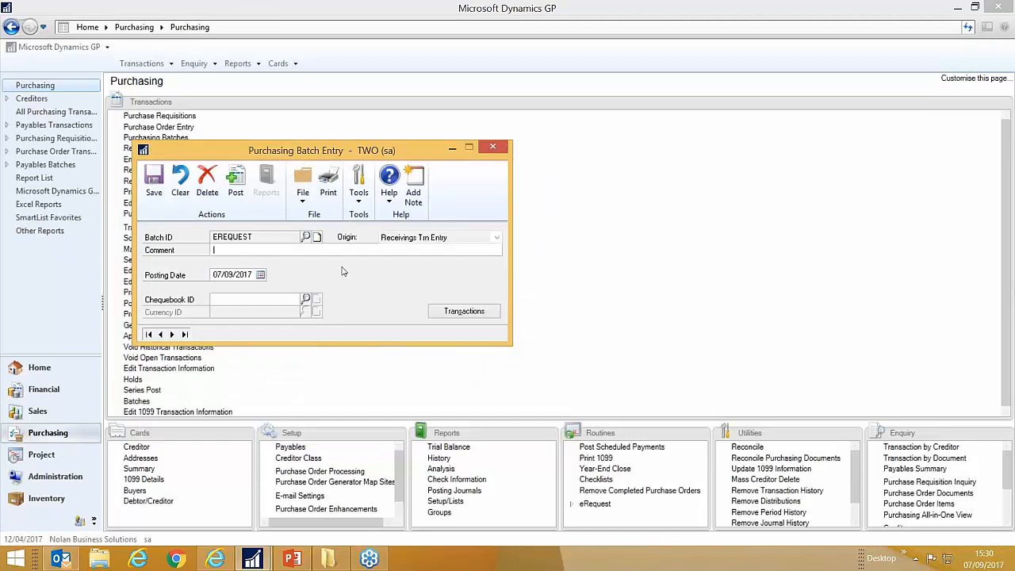
Step: Post the EREQUEST batch with only the Receivings Posting Journal output to the screen, then widen, review and close the journal
left_click(237, 182)
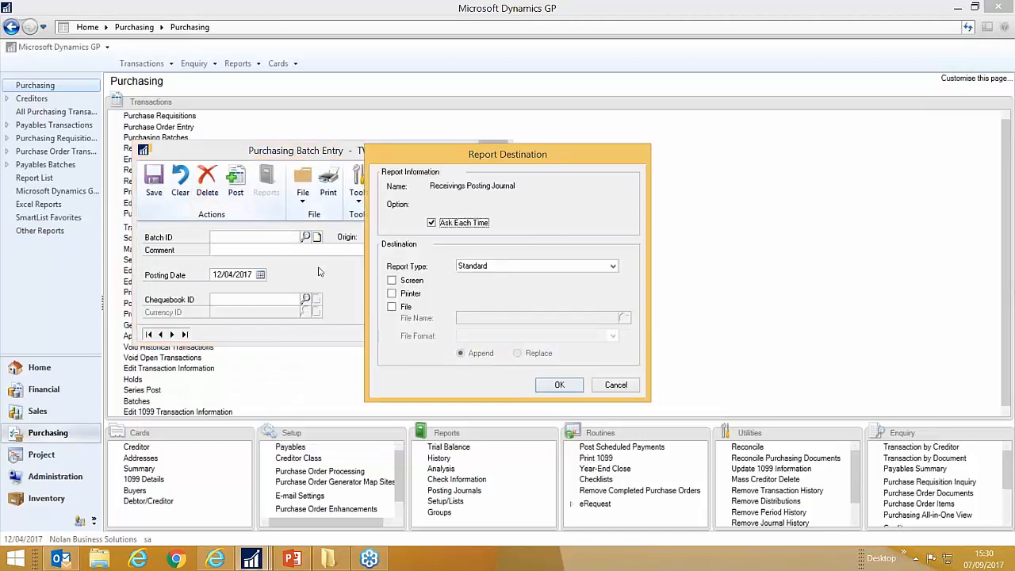
left_click(392, 281)
left_click(558, 385)
left_click(614, 385)
left_click(608, 387)
left_click(609, 387)
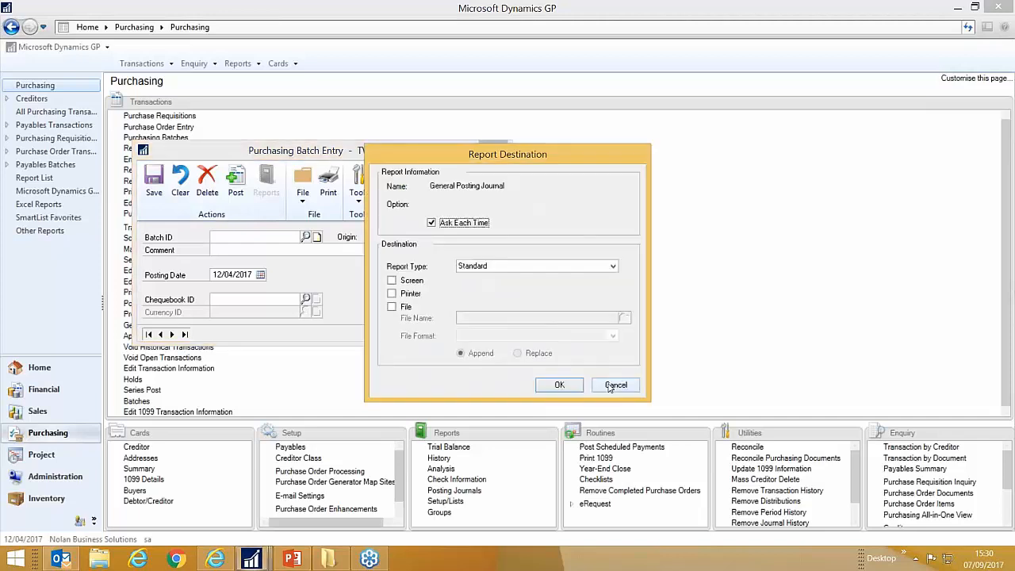
left_click(609, 387)
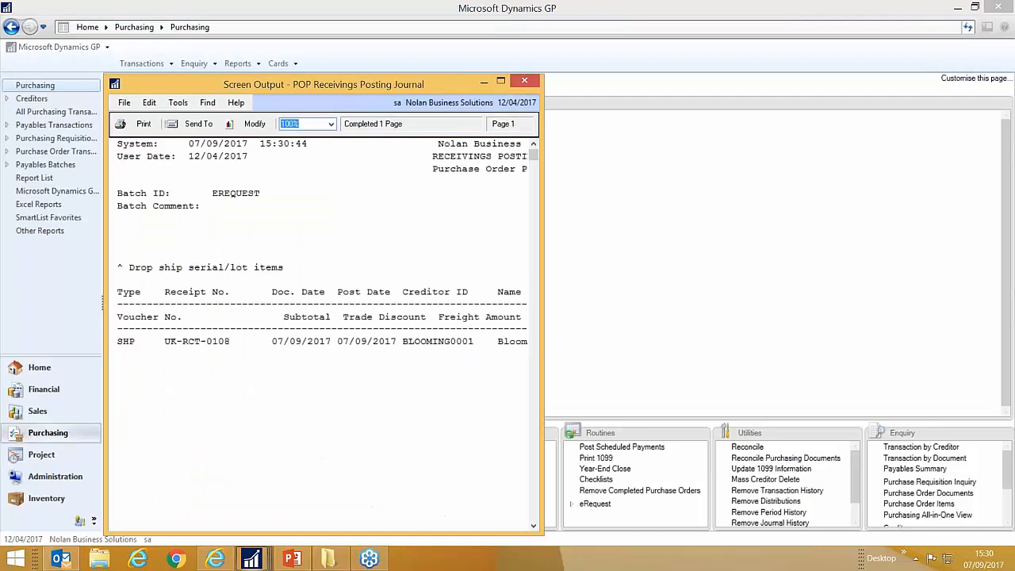
left_click_drag(541, 291, 778, 294)
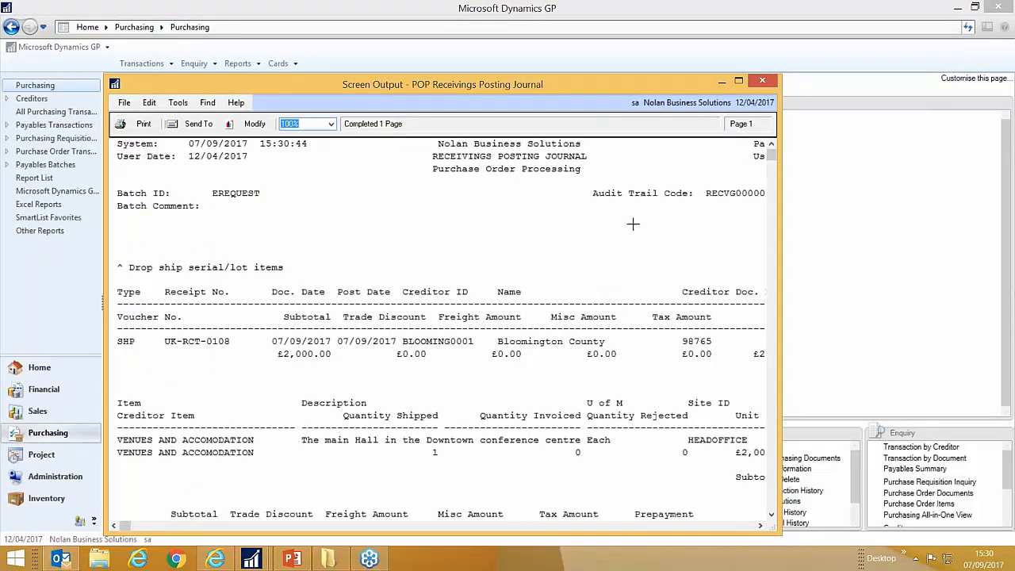
left_click(762, 80)
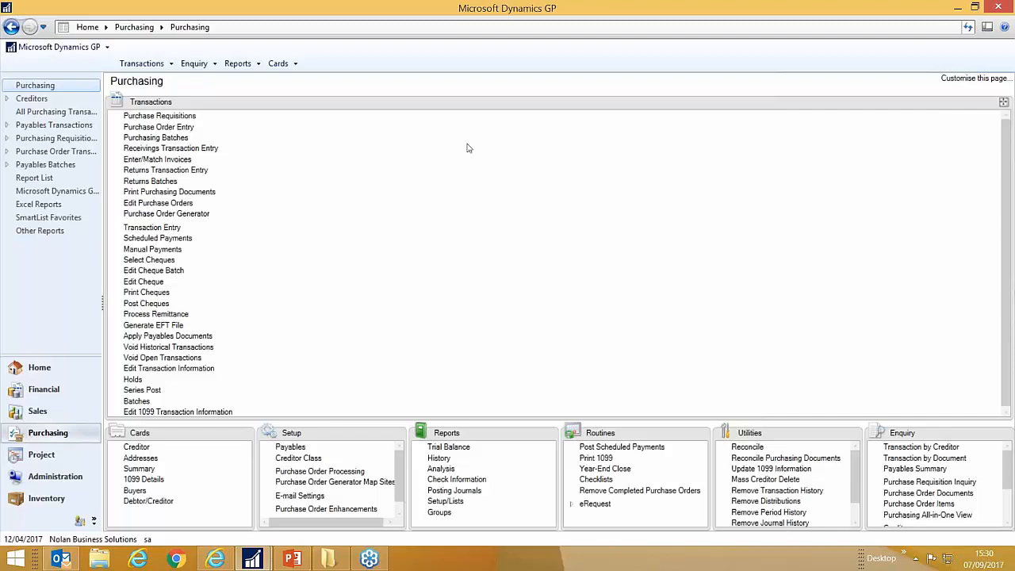
Step: Start a purchasing invoice with creditor document number BLINV0709 and create batch CS0709 for it
left_click(156, 162)
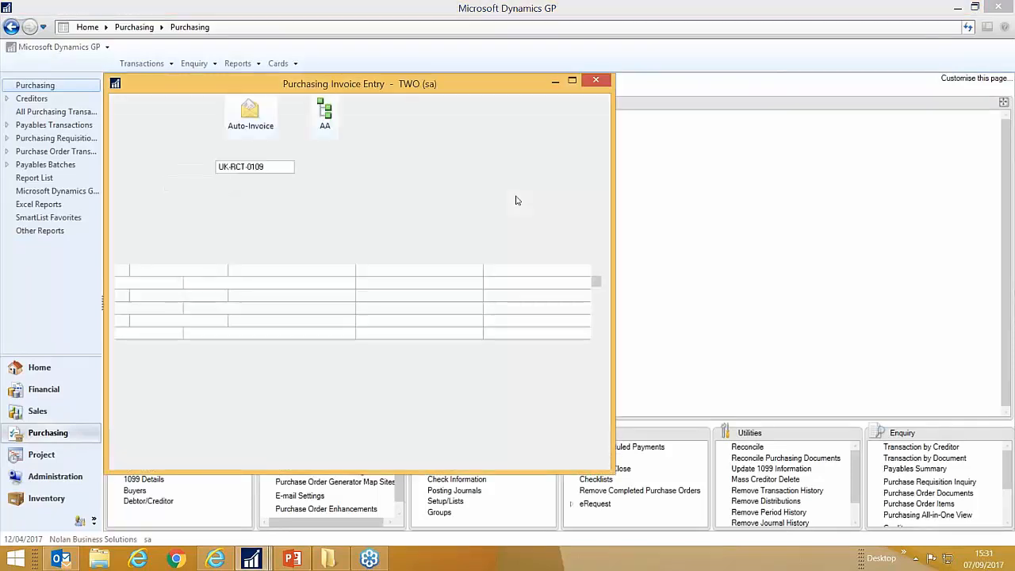
left_click(285, 179)
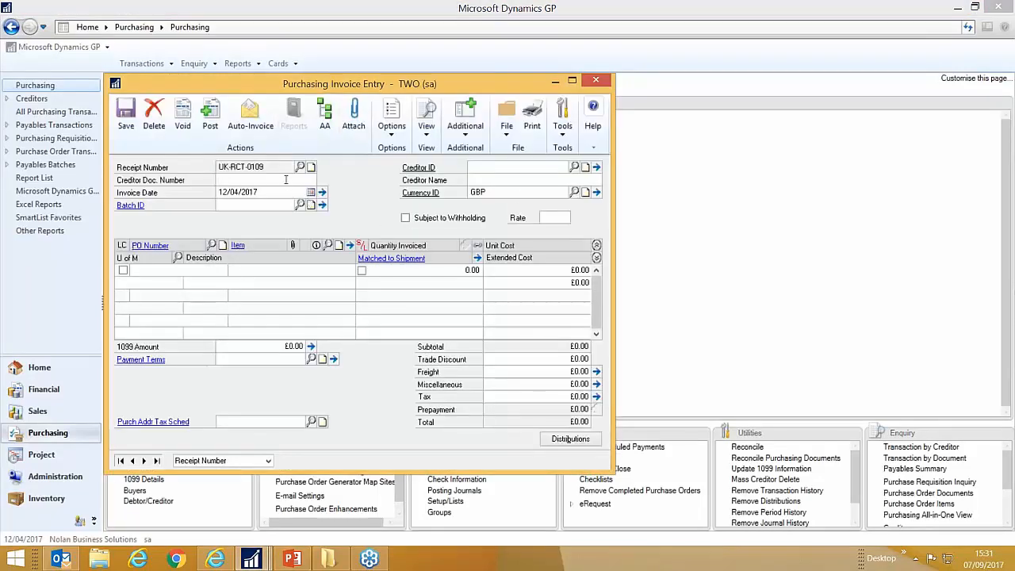
type("BLINV070")
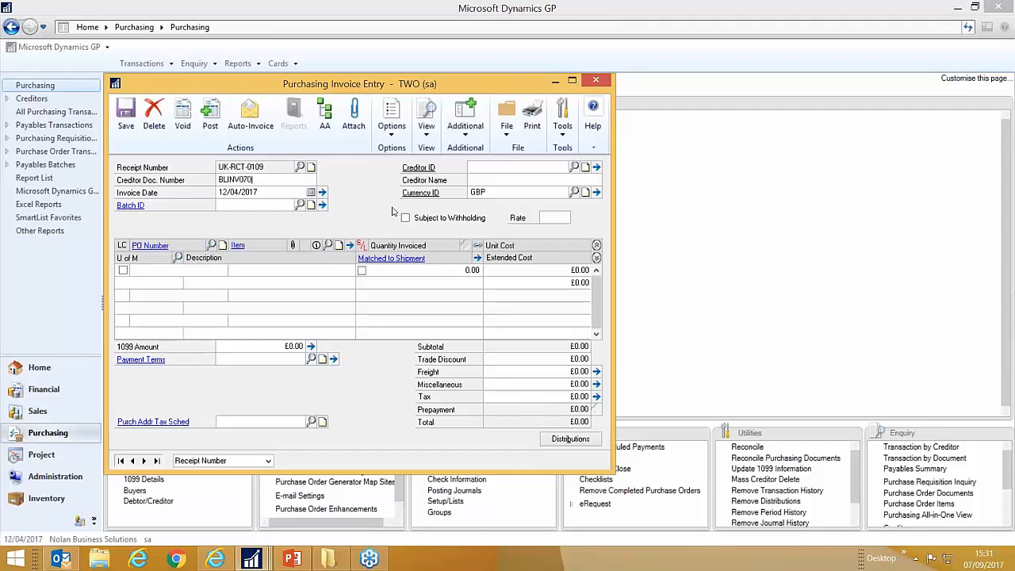
key("Tab")
key("Tab")
type("CS0709")
key("Tab")
left_click(483, 318)
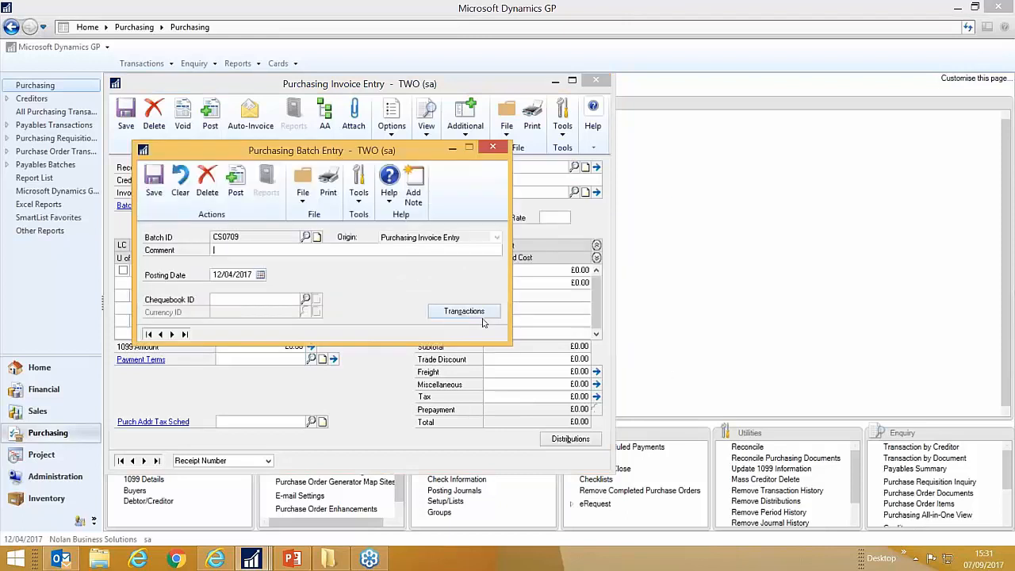
left_click(153, 176)
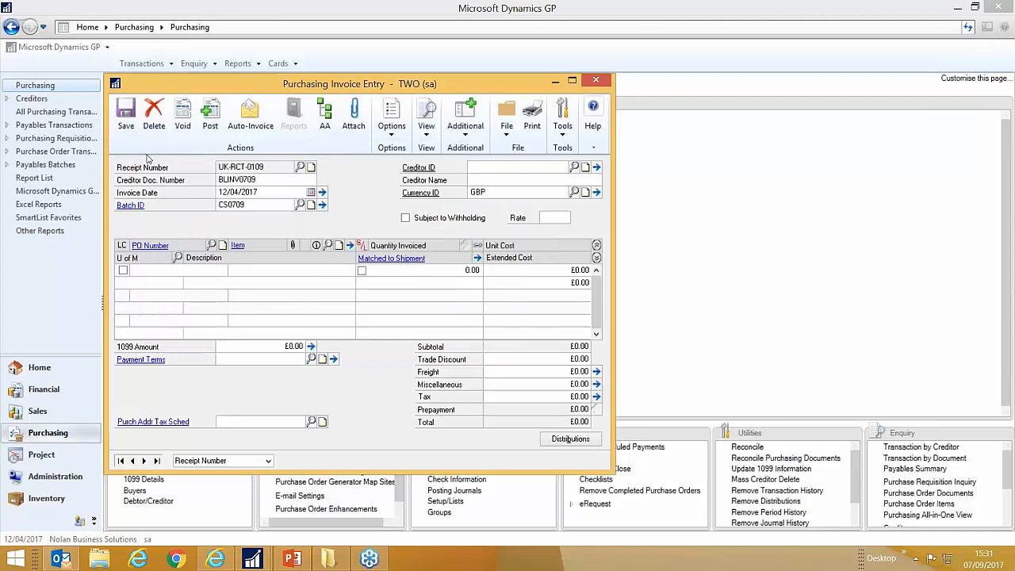
Step: Set the creditor to Bloomington County and auto-invoice the conference centre main hall line of purchase order UK-PO-0068
type("BLO")
key("Tab")
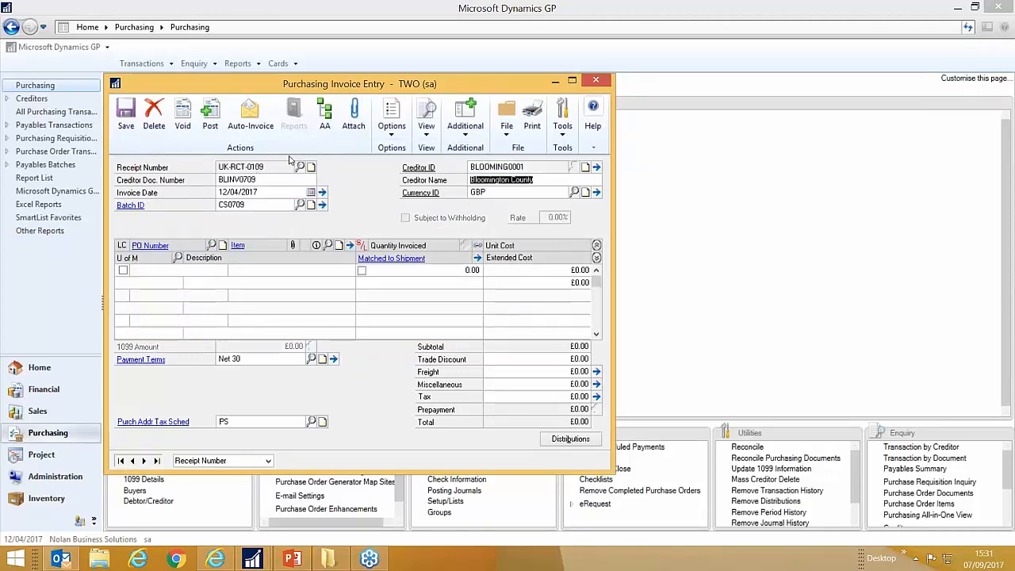
key("Tab")
left_click(252, 115)
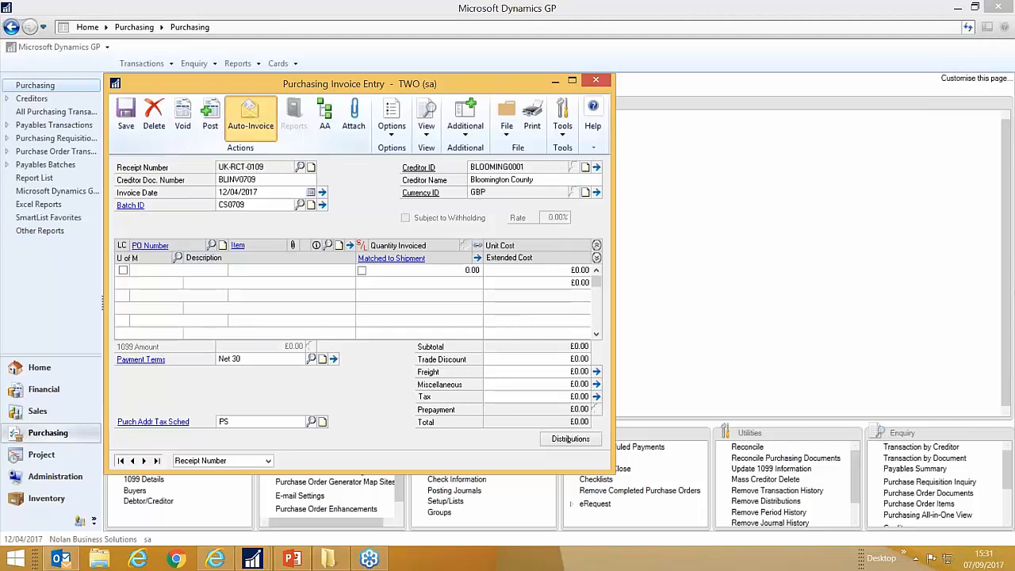
left_click(182, 313)
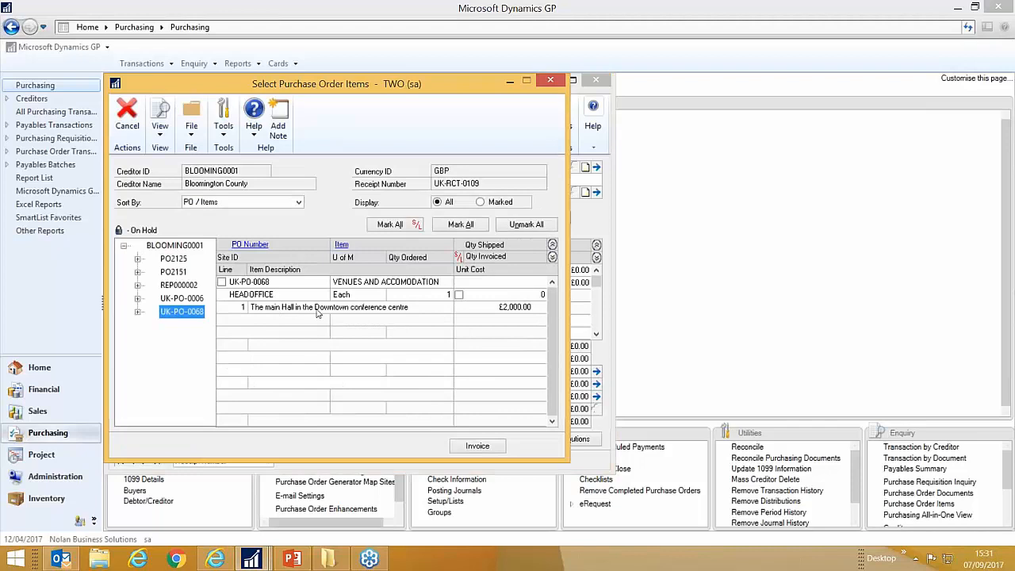
left_click(222, 283)
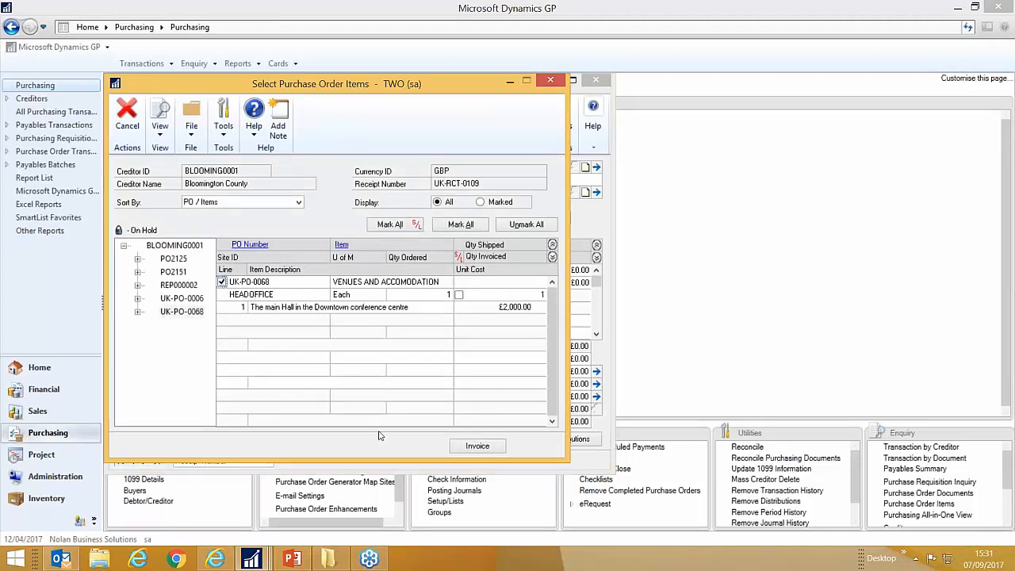
left_click(478, 446)
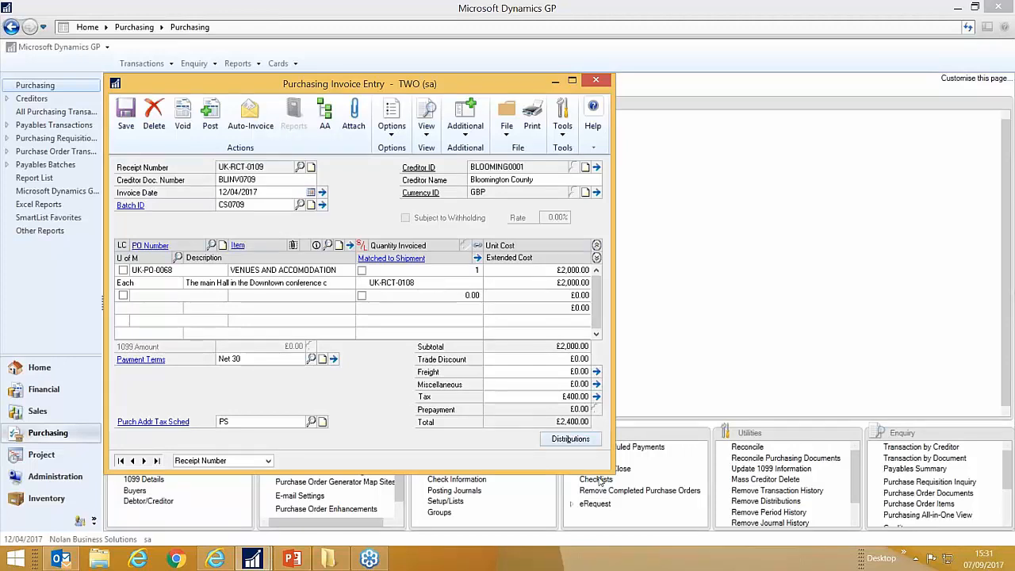
Step: Print the invoice's barcode to the screen using the Standard report type, and close the output after viewing it
left_click(476, 130)
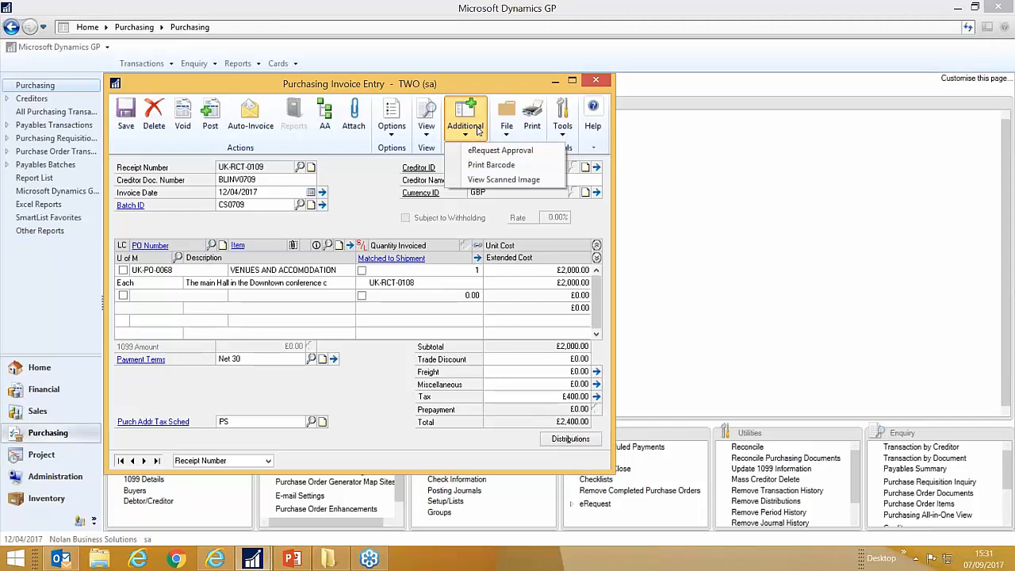
left_click(483, 167)
left_click(391, 302)
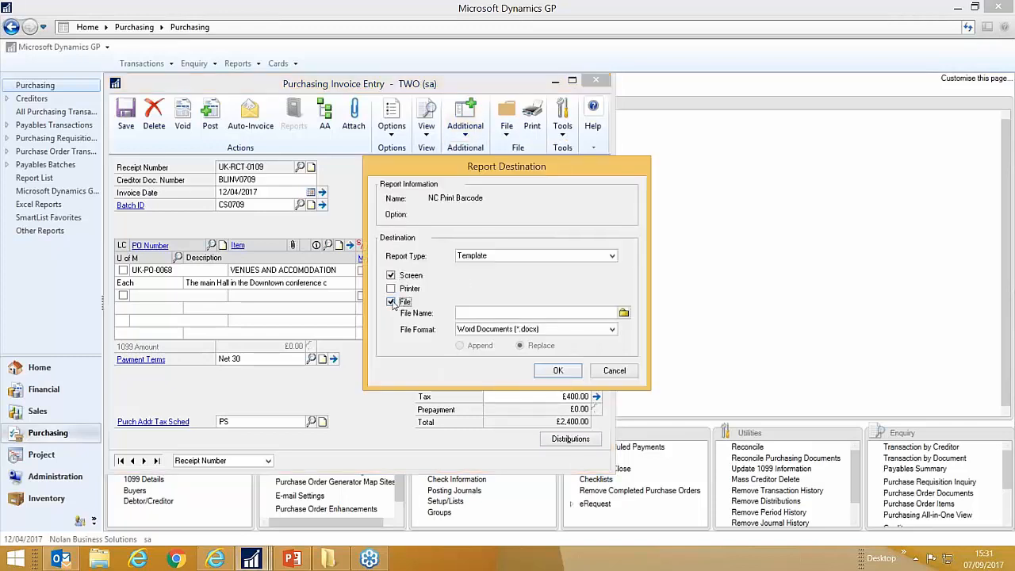
left_click(589, 256)
left_click(555, 279)
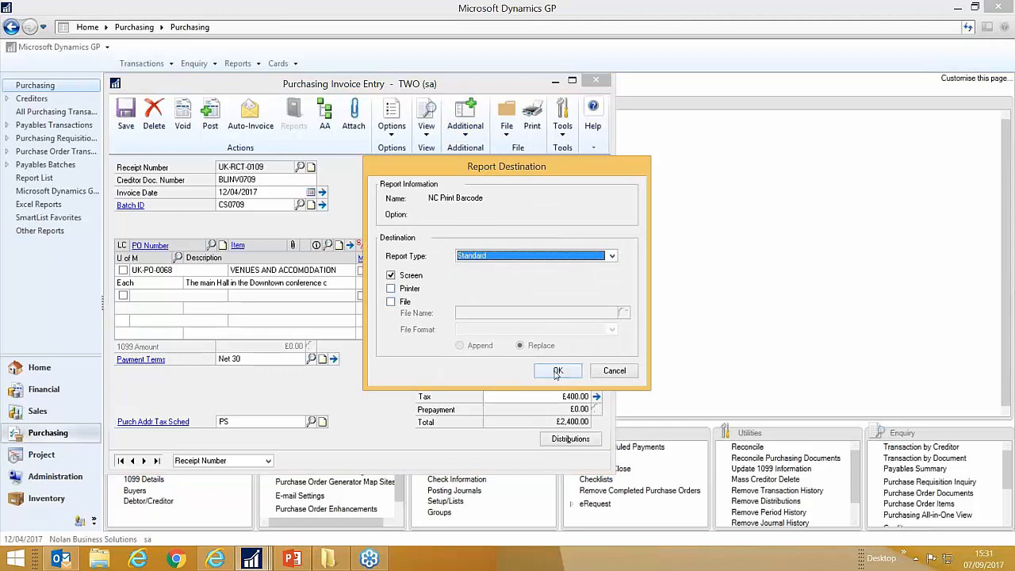
left_click(558, 370)
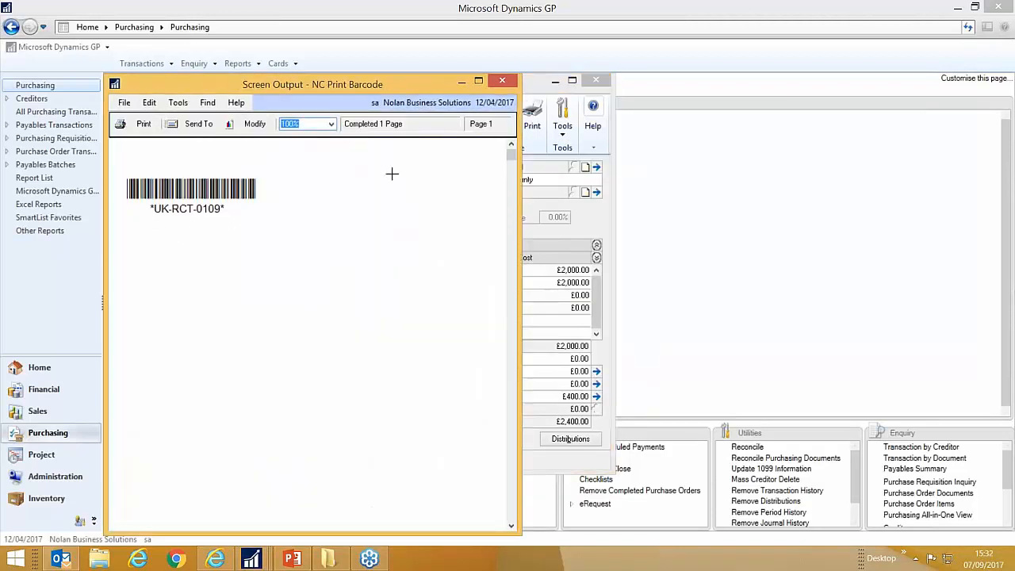
left_click(502, 81)
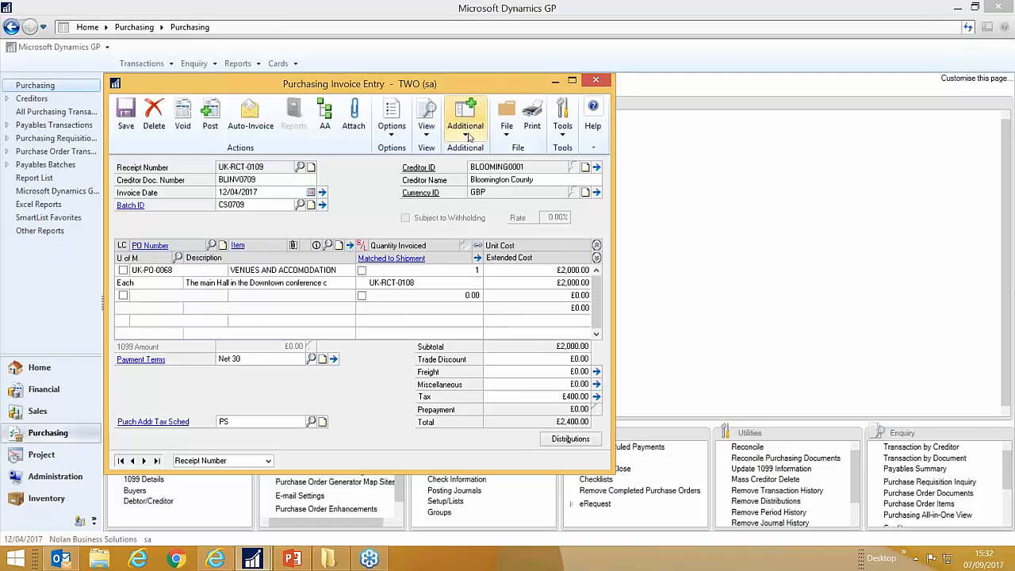
Step: View the scanned image linked to the invoice, close it, and return to the invoice entry in Microsoft Dynamics GP
left_click(466, 133)
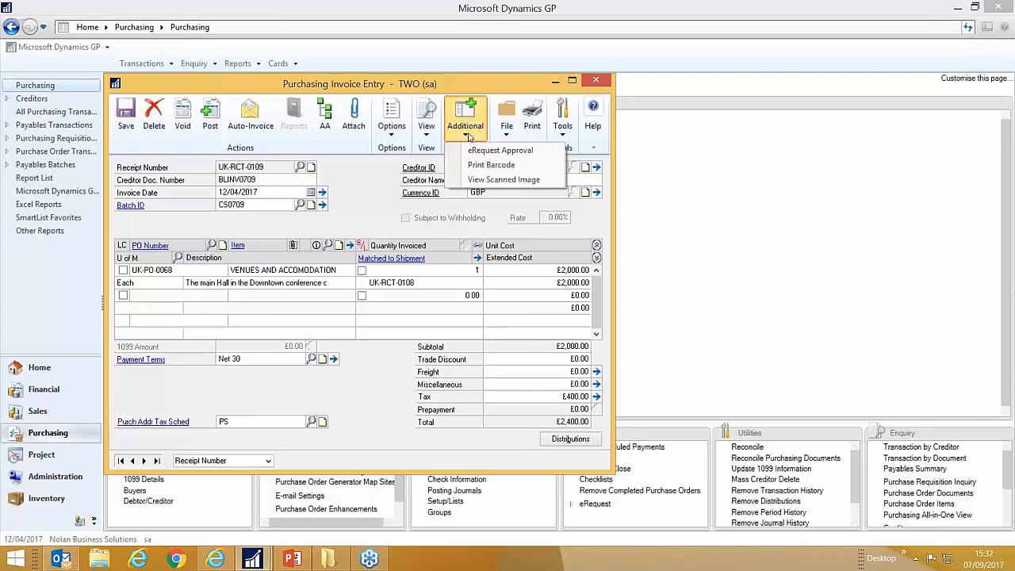
left_click(495, 180)
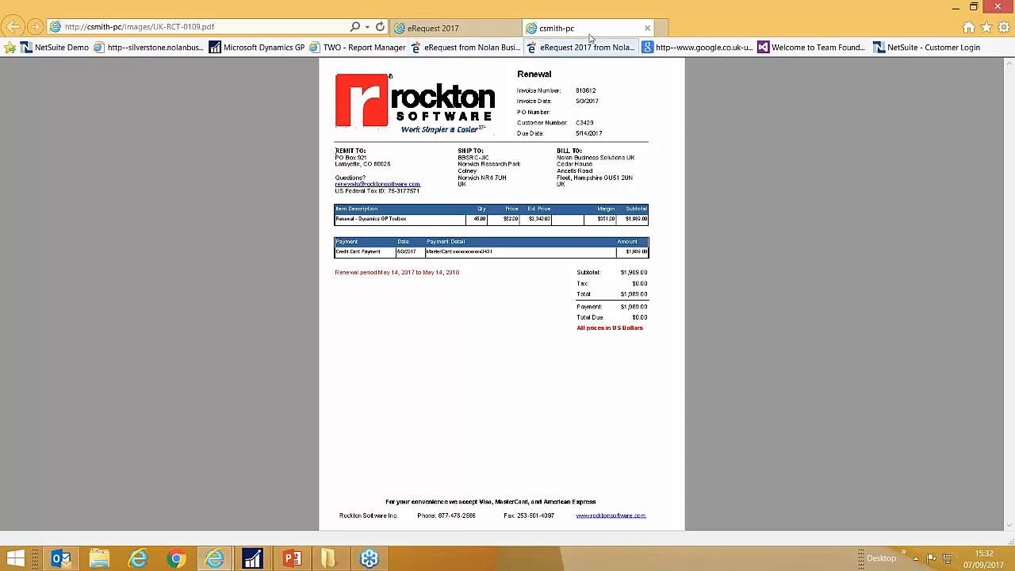
left_click(648, 29)
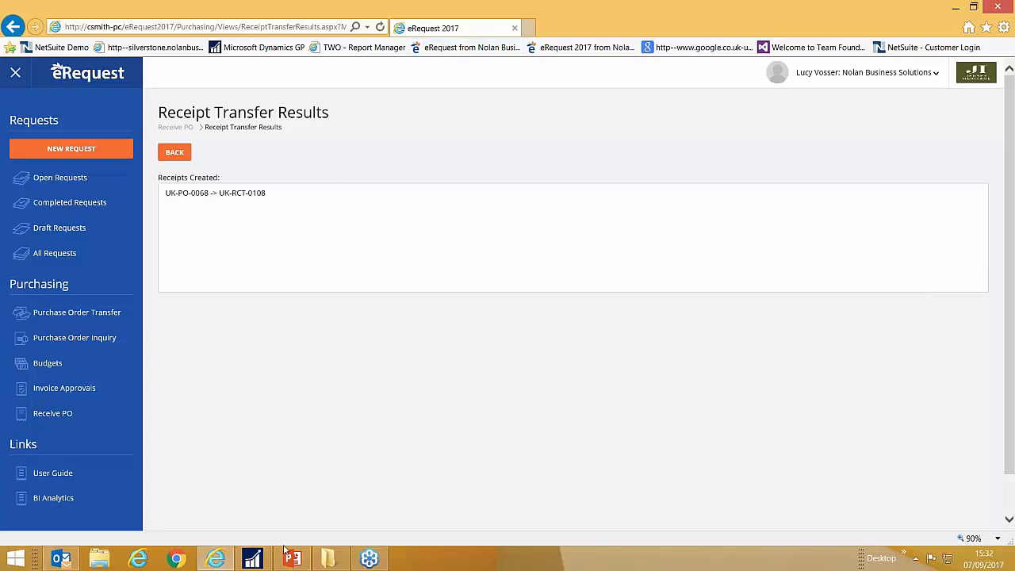
mouse_move(252, 559)
left_click(310, 499)
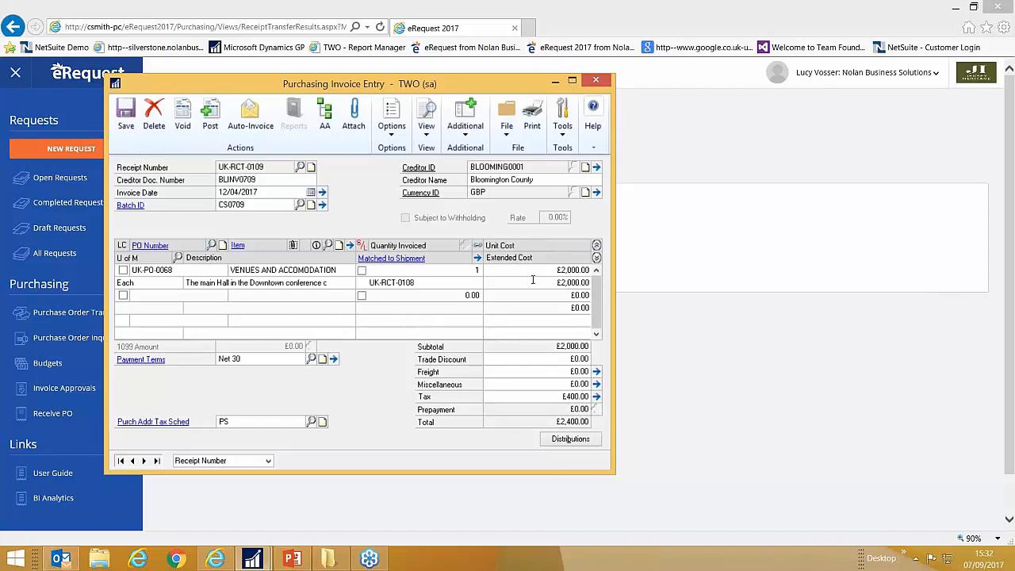
Step: Set the venue line's unit cost to £2,100.00 and accept the difference from the matched shipment cost
left_click(572, 270)
type("2,100")
key("Tab")
key("Tab")
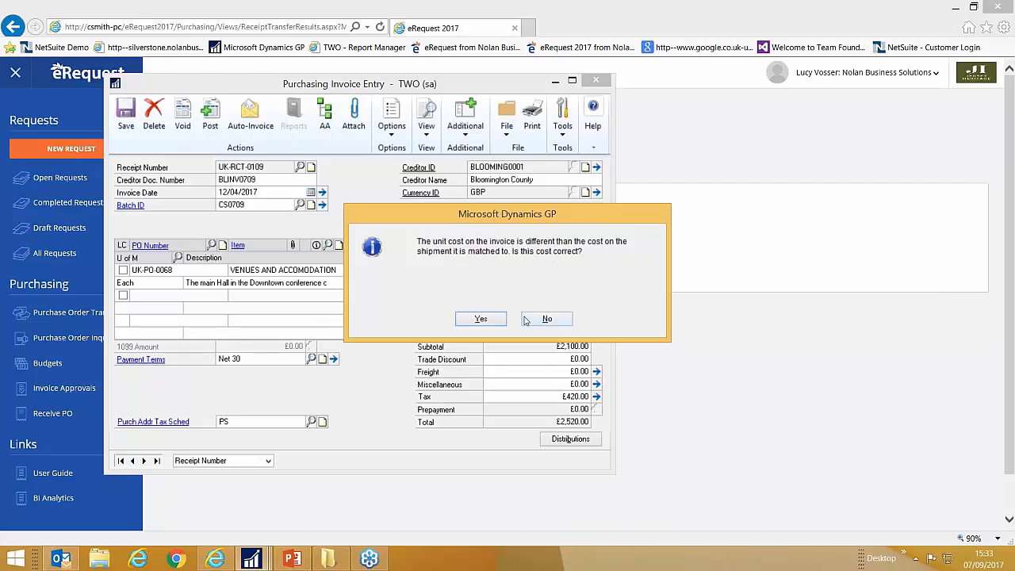
left_click(481, 319)
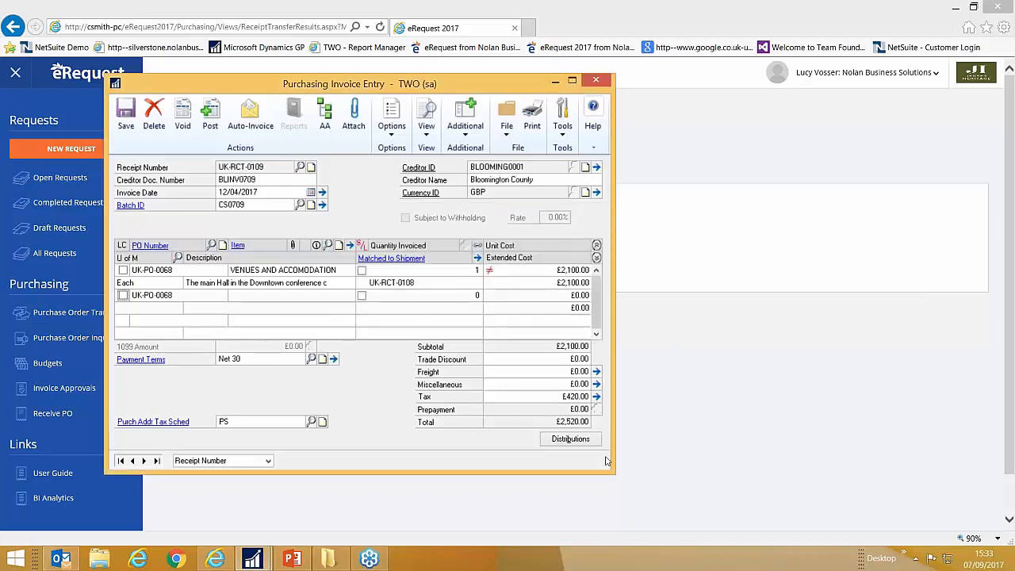
Step: Examine the invoice's account distributions with expanded account descriptions, including the purchase, tax and payable entries
left_click(585, 441)
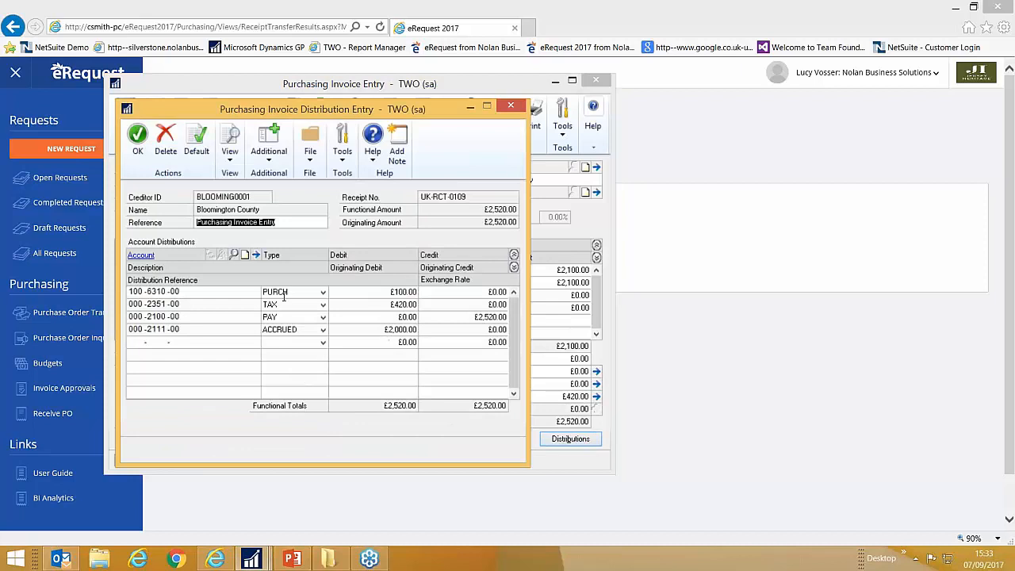
left_click(381, 293)
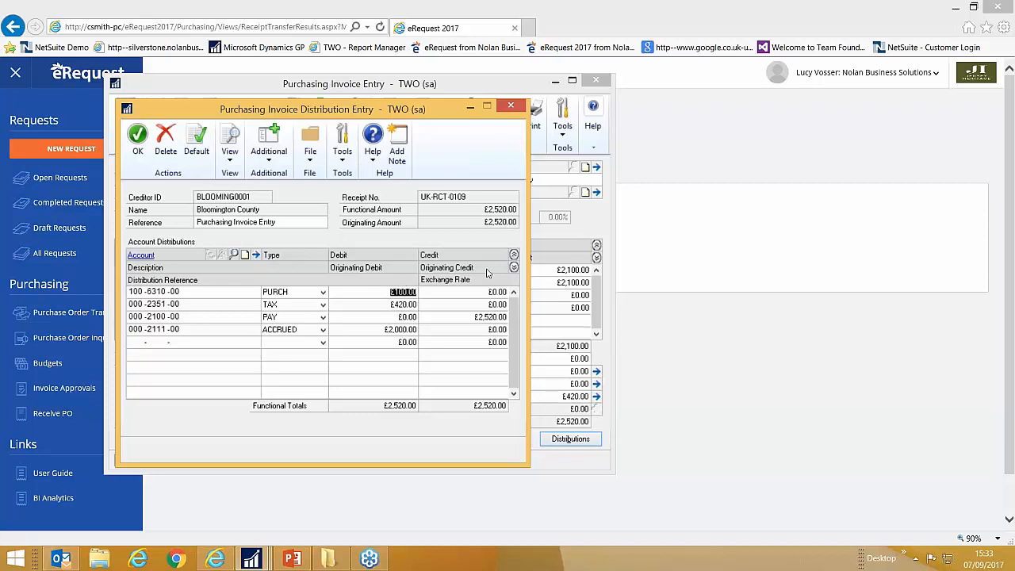
left_click(514, 267)
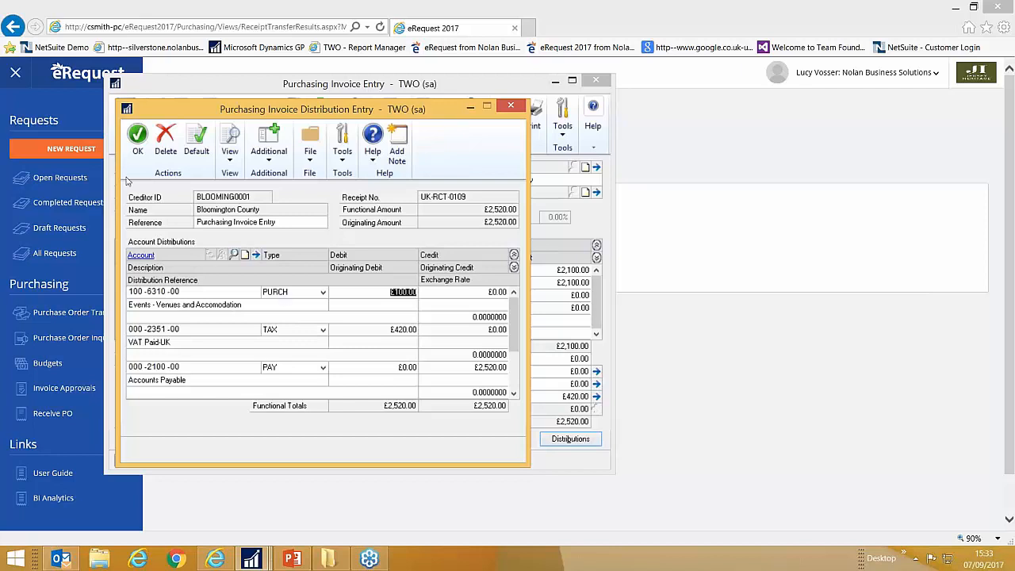
left_click(138, 141)
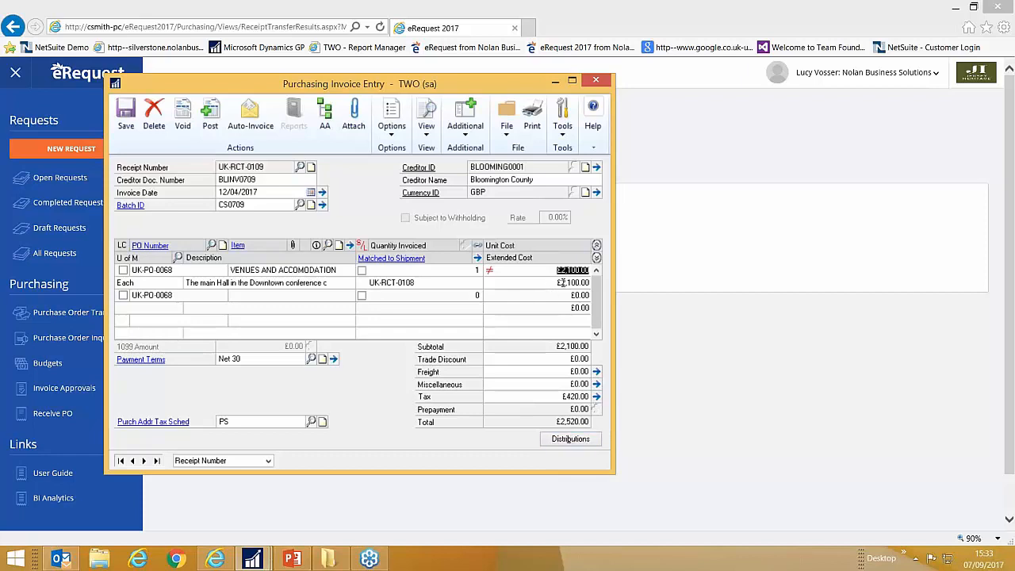
Step: Review and accept the invoice's eRequest approval settings requiring approval before posting, save the invoice, and close the invoice entry
left_click(474, 130)
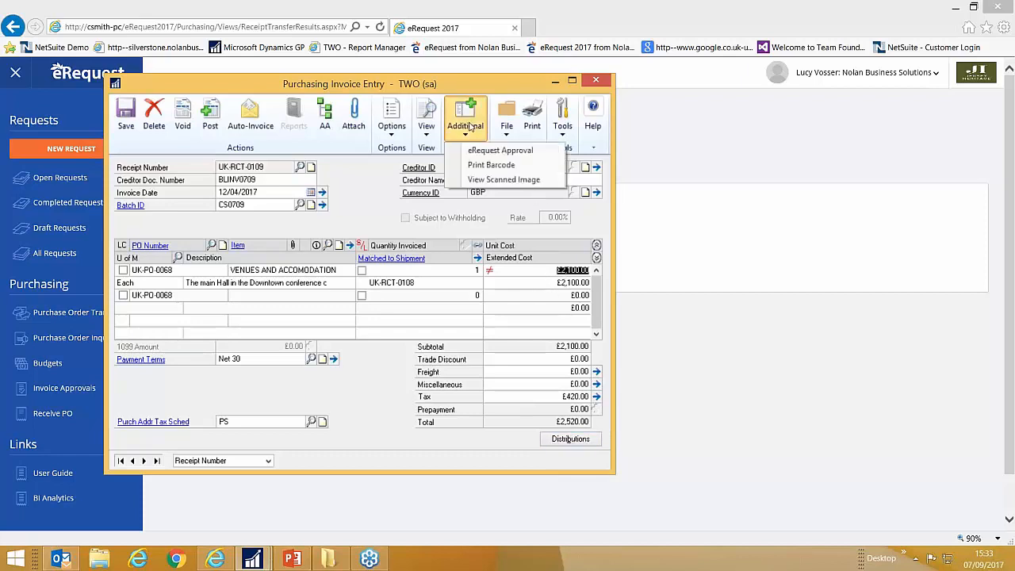
left_click(501, 151)
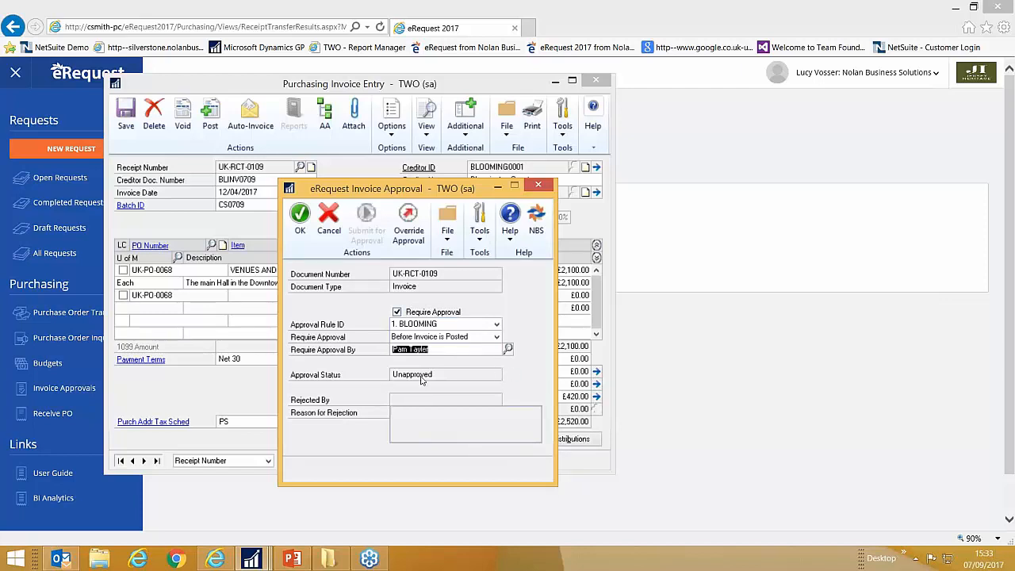
left_click(301, 226)
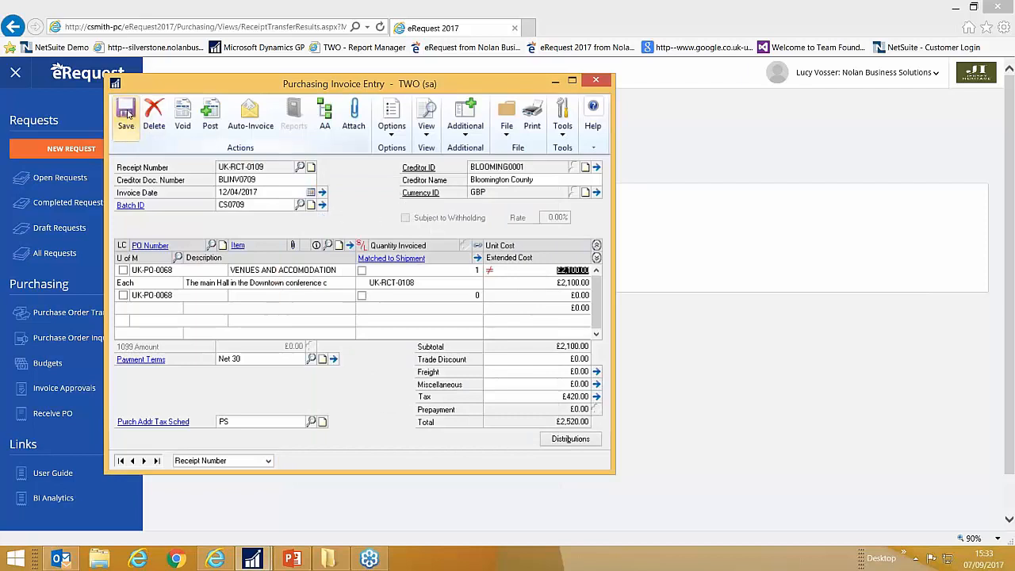
left_click(127, 114)
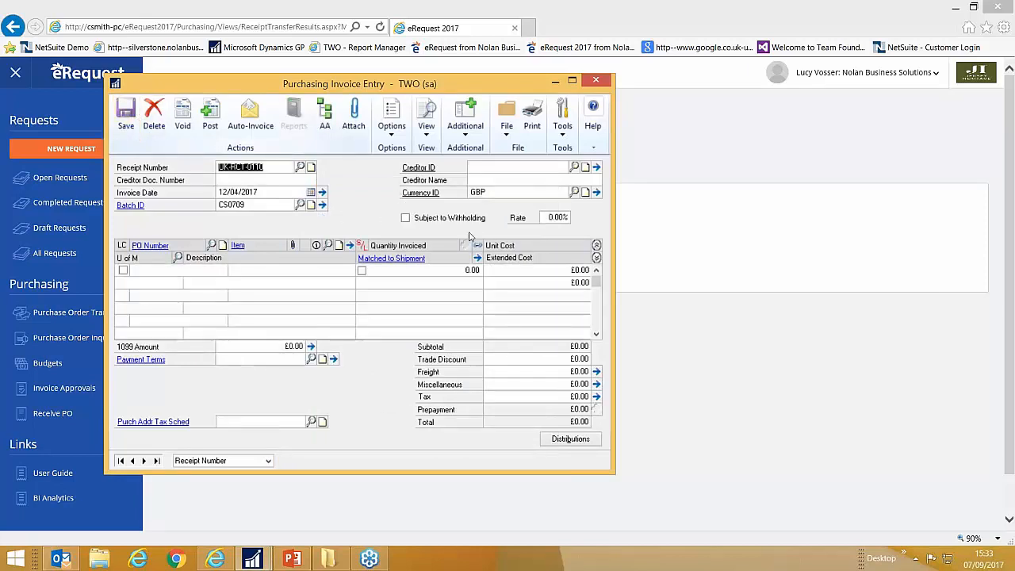
left_click(596, 81)
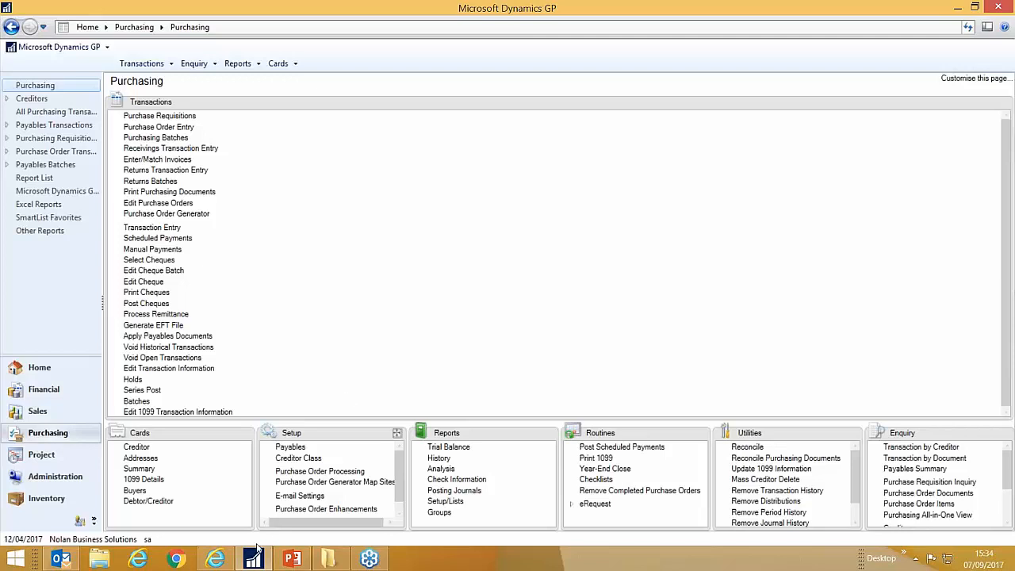
Step: Switch to eRequest in the browser, log out, and log in as the invoice approver with the login ID and password
left_click(218, 559)
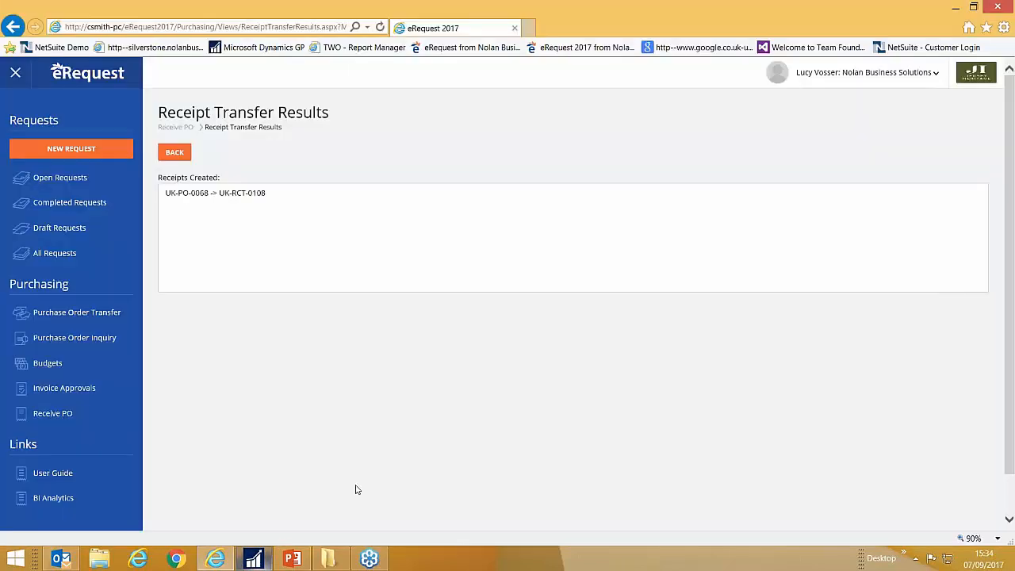
left_click(831, 73)
left_click(854, 126)
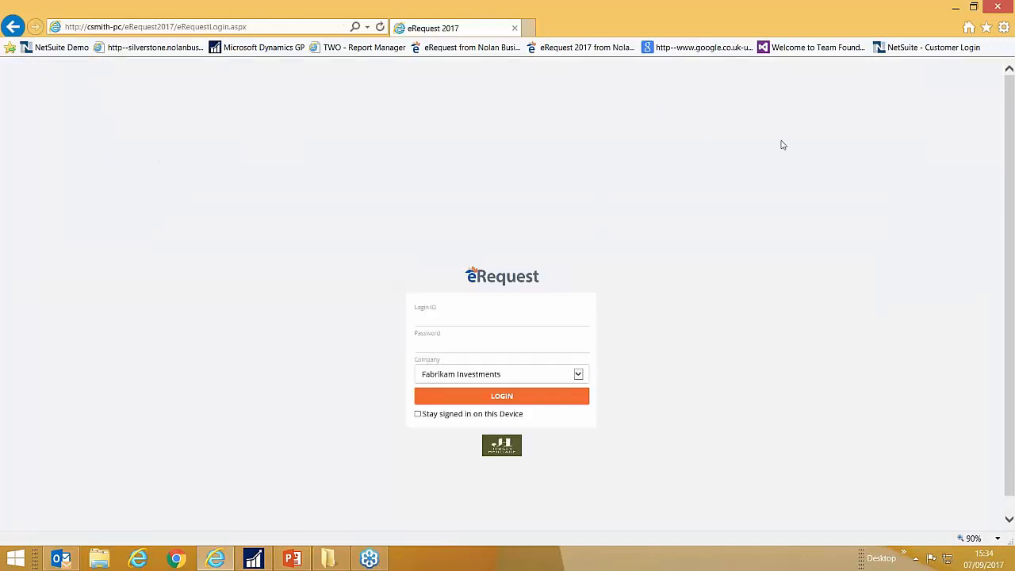
type("Pam")
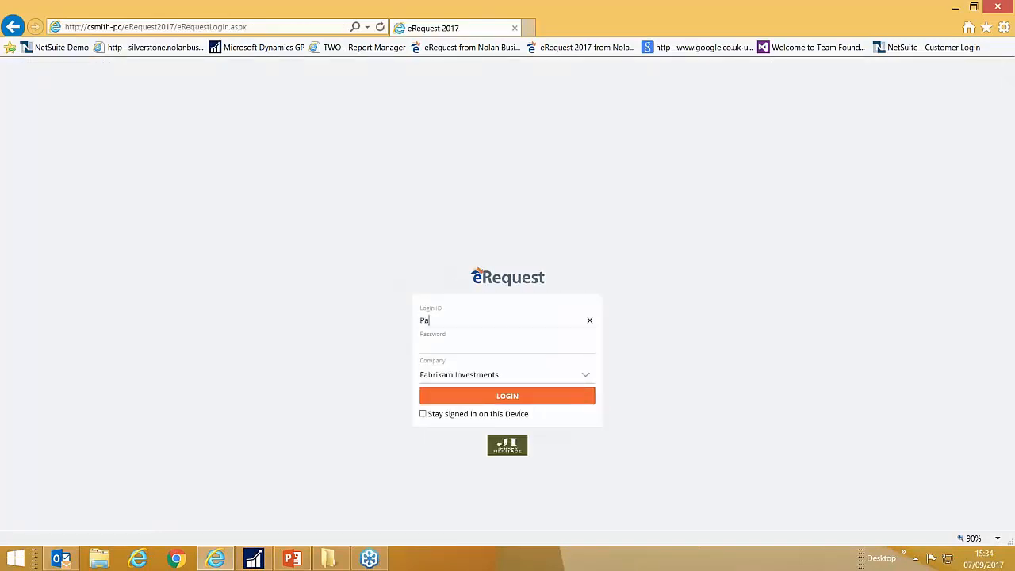
type("•••••••••")
key("Tab")
key("n")
key("Tab")
key("Return")
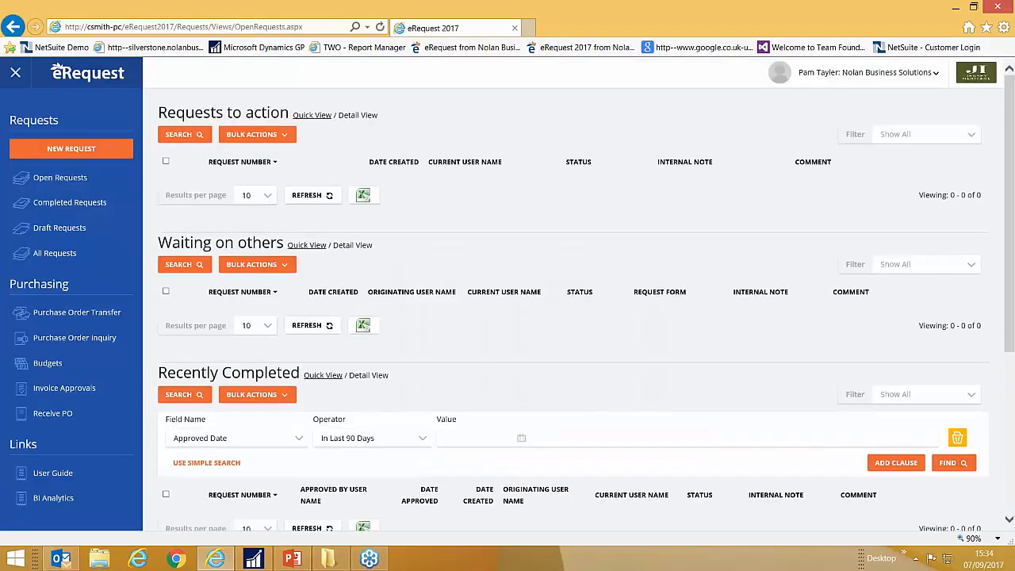
Step: Open invoice UK-RCT-0109 from the invoices awaiting approval and review its amounts and account distribution
left_click(69, 395)
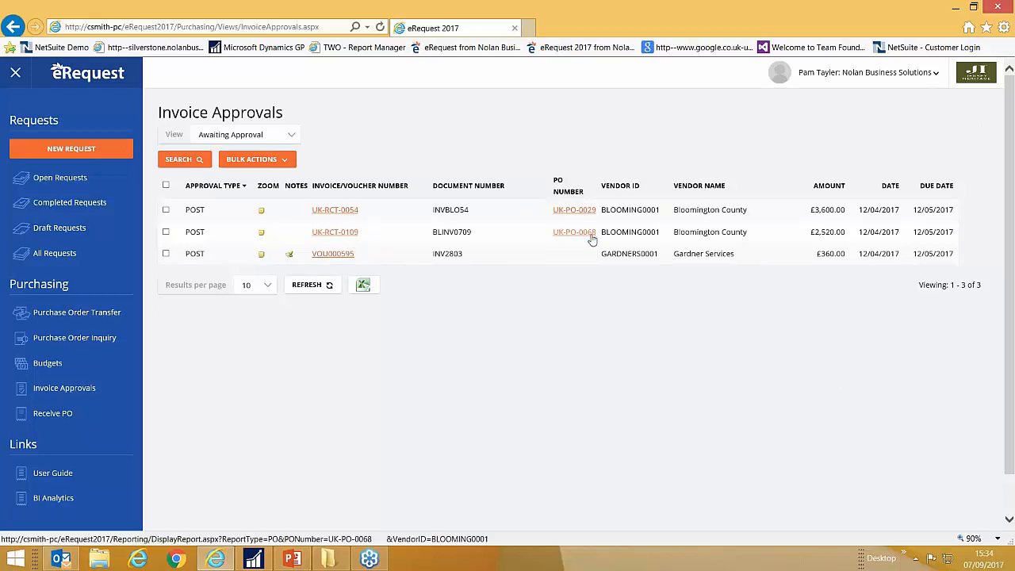
left_click(346, 236)
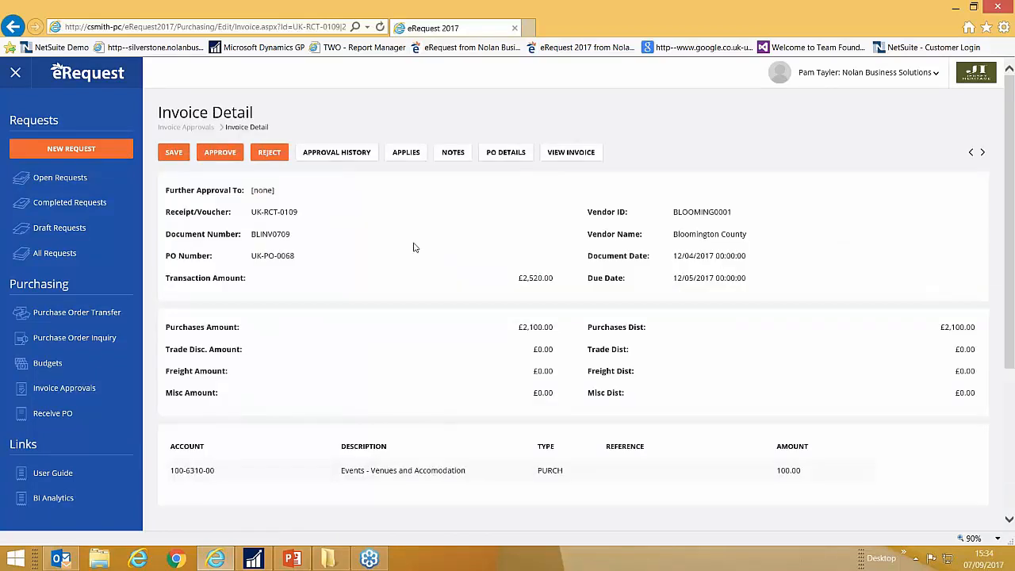
scroll(395, 234, "down", 1)
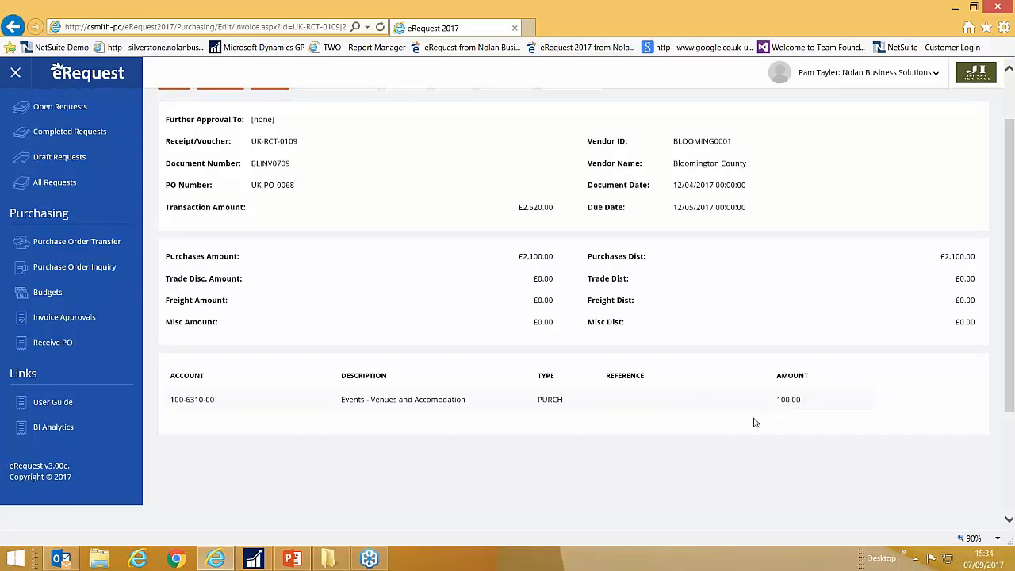
scroll(752, 423, "up", 2)
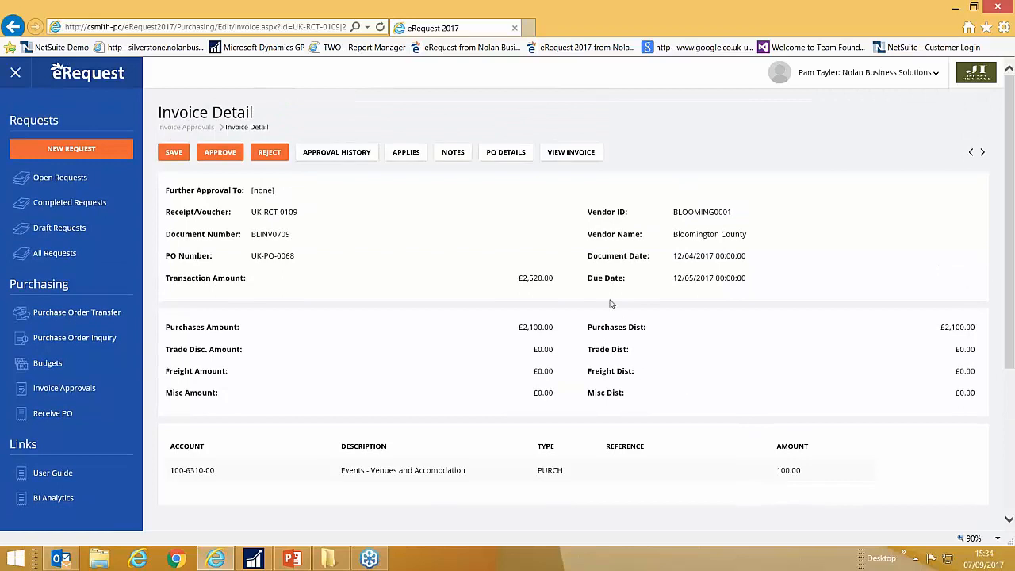
Step: View the invoice's scanned document and its purchase order details, then return to the invoice detail
left_click(577, 155)
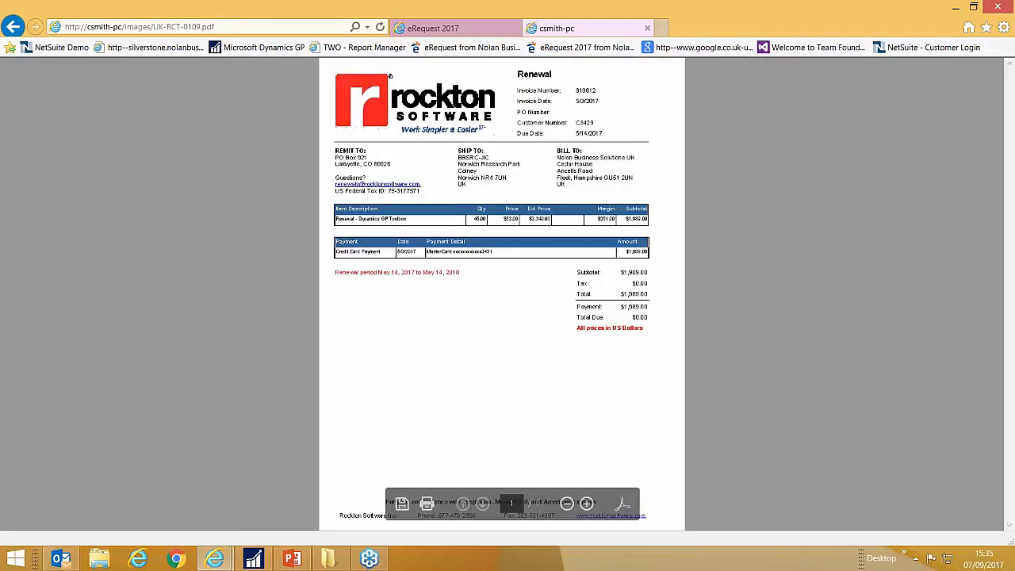
left_click(647, 28)
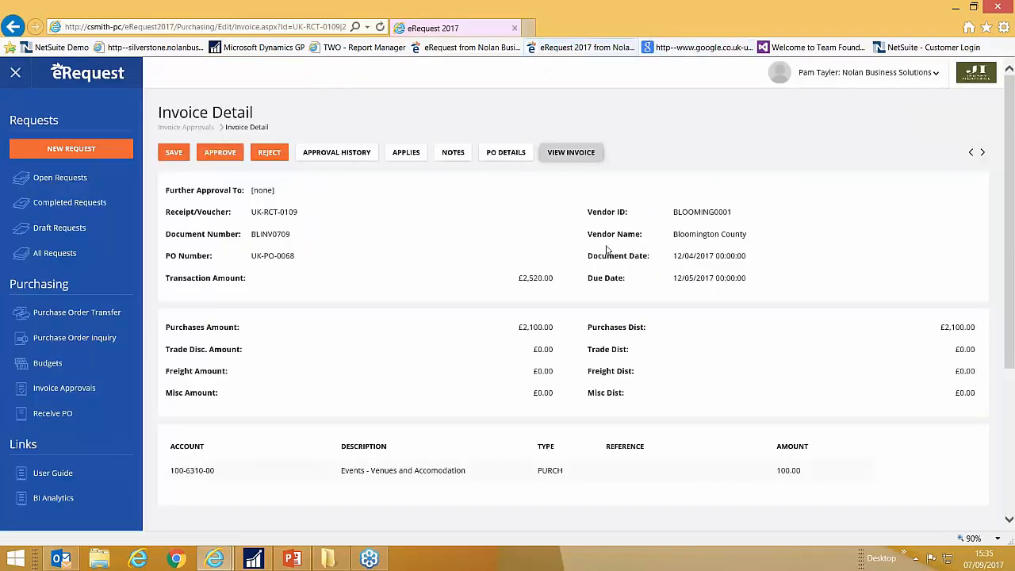
left_click(507, 156)
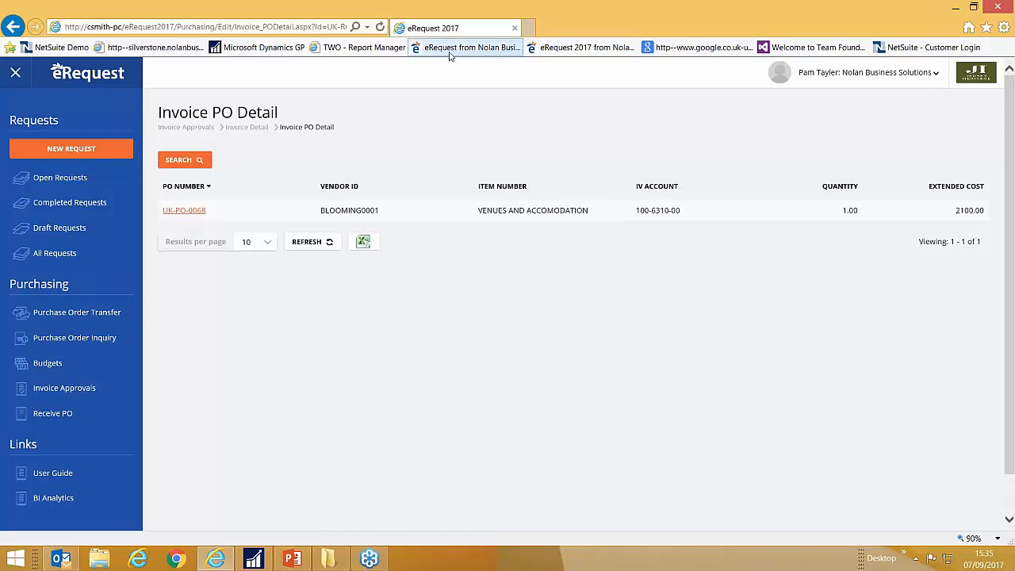
left_click(252, 128)
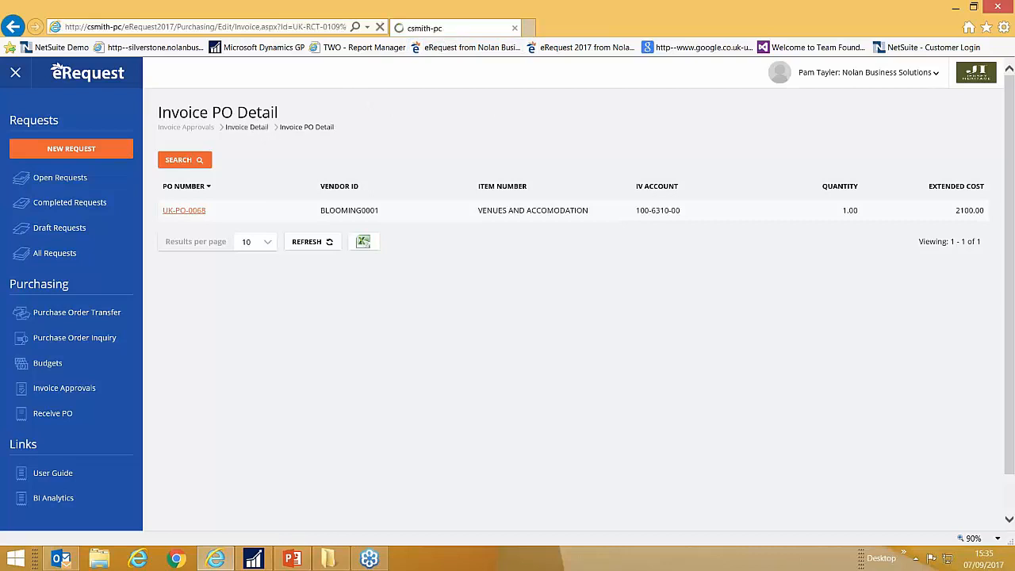
Step: Add the note "This is OK - Extra people arrived" to the invoice and return to its detail
left_click(453, 155)
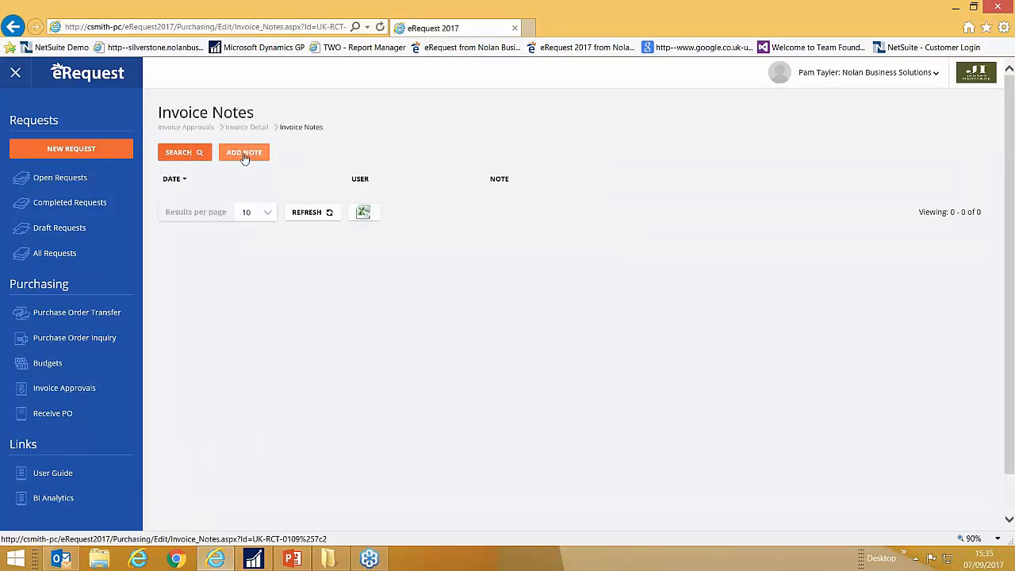
left_click(243, 154)
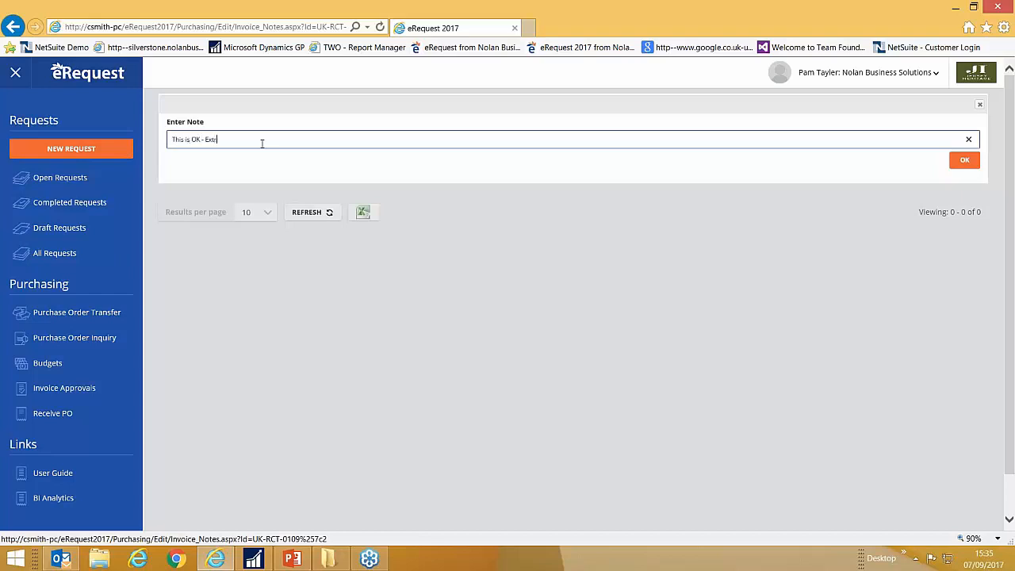
type("eople arrived")
left_click(964, 159)
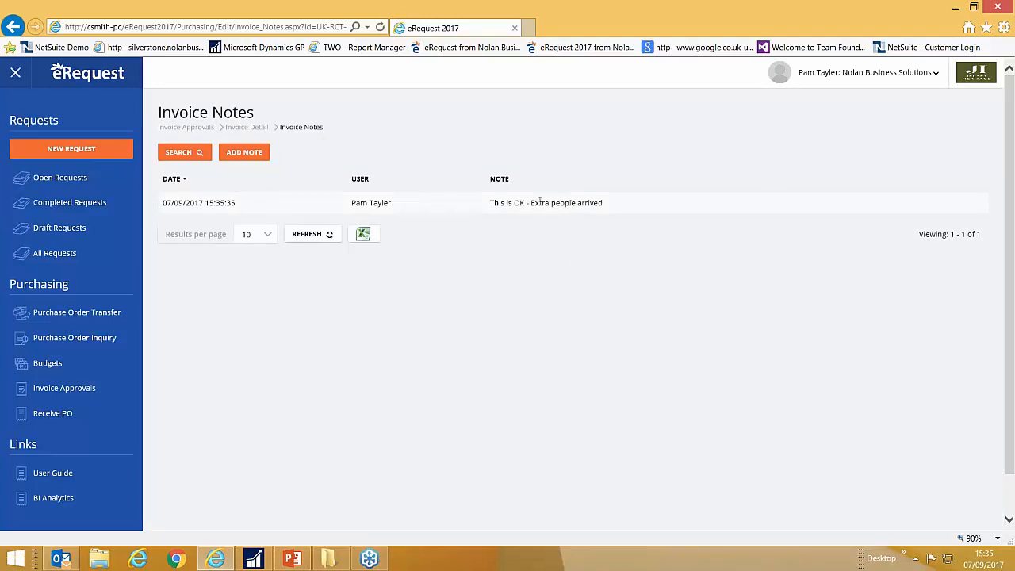
left_click(239, 128)
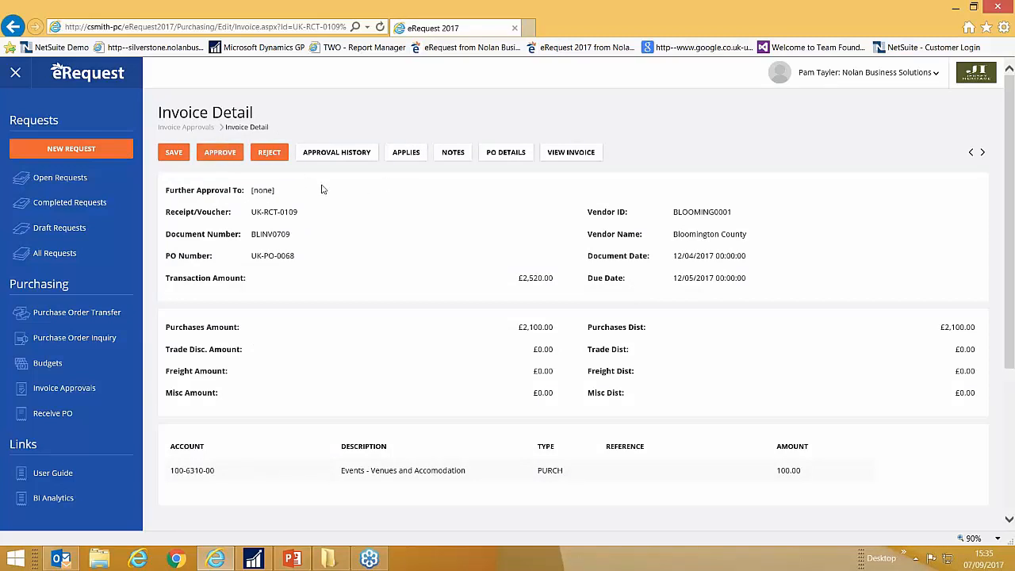
Step: Approve the invoice with a blank approval note and list the approved invoices
left_click(230, 156)
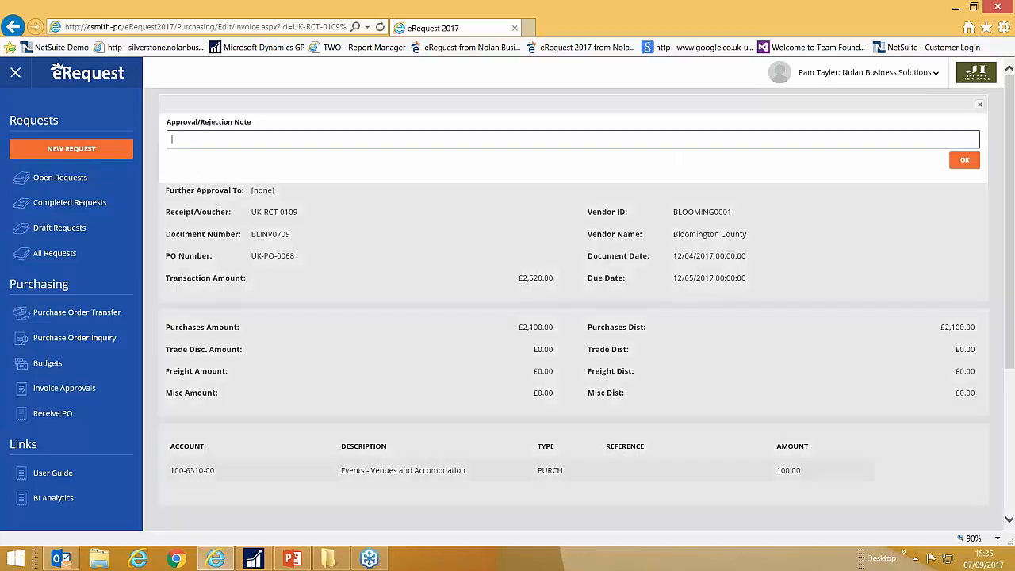
left_click(964, 160)
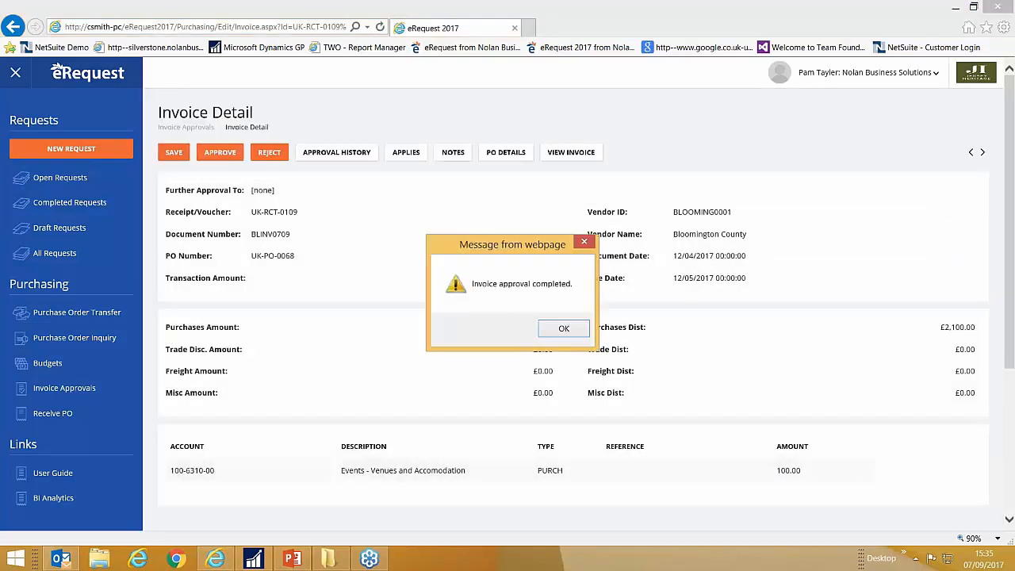
left_click(565, 328)
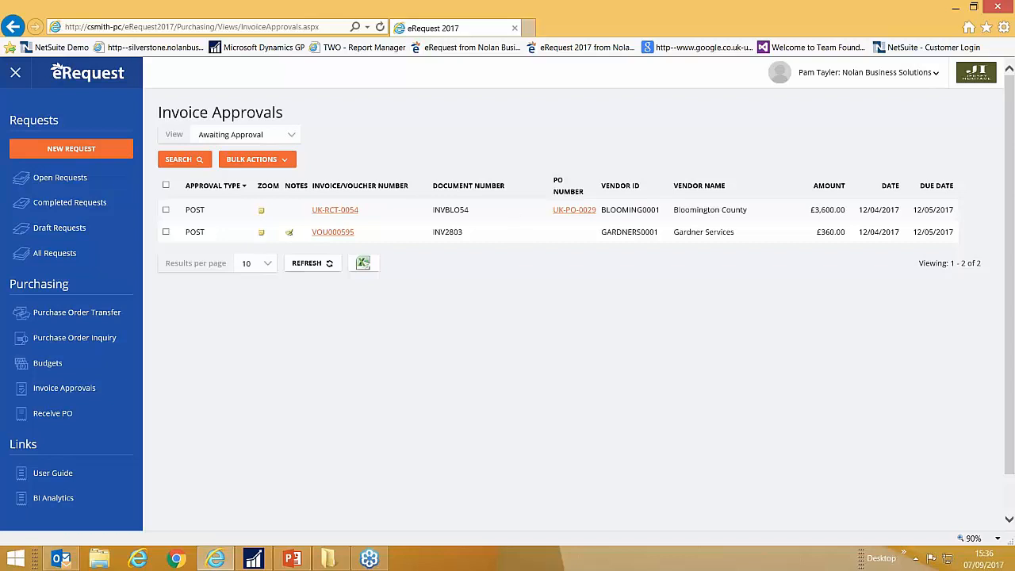
left_click(262, 136)
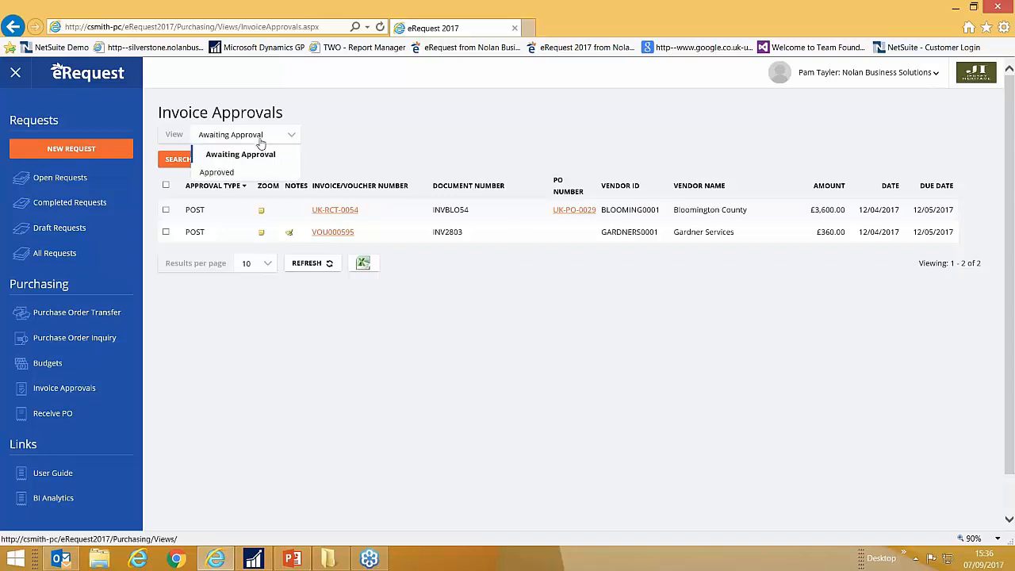
left_click(237, 172)
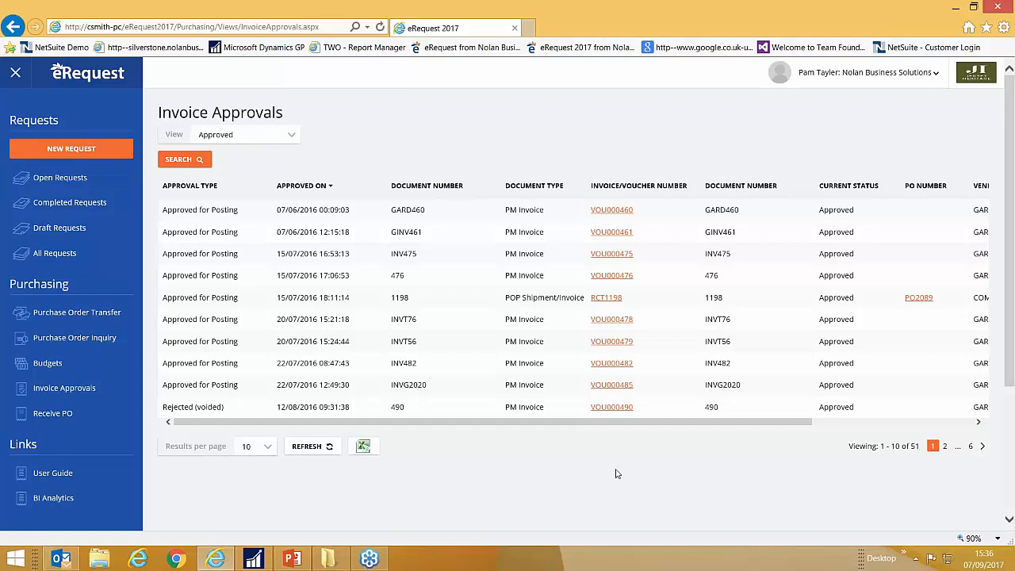
Step: Switch to Microsoft Dynamics GP and load receipt UK-RCT-0109 in the purchasing invoice entry
left_click(252, 558)
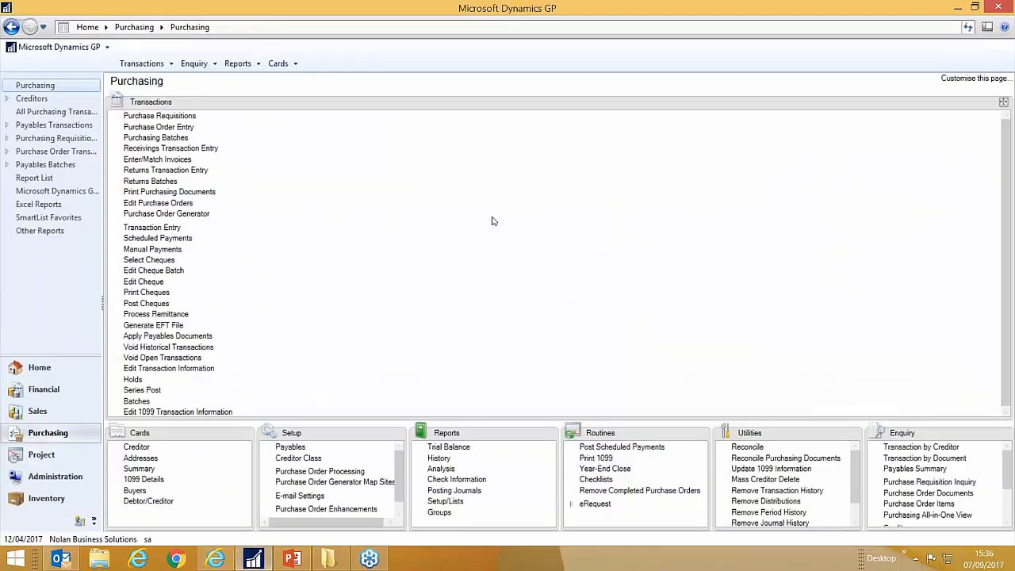
left_click(170, 160)
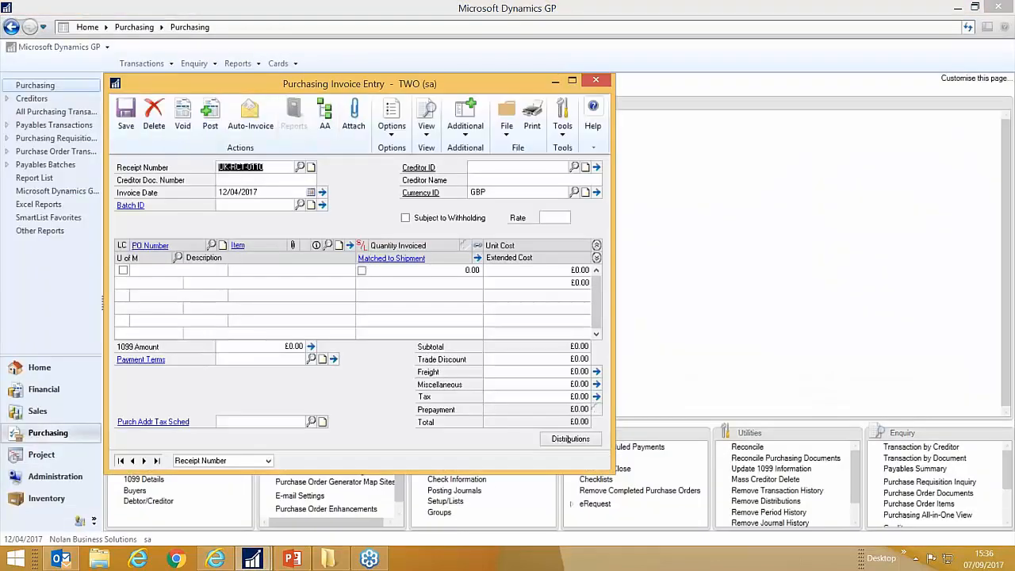
left_click(285, 168)
key("BackSpace")
key("BackSpace")
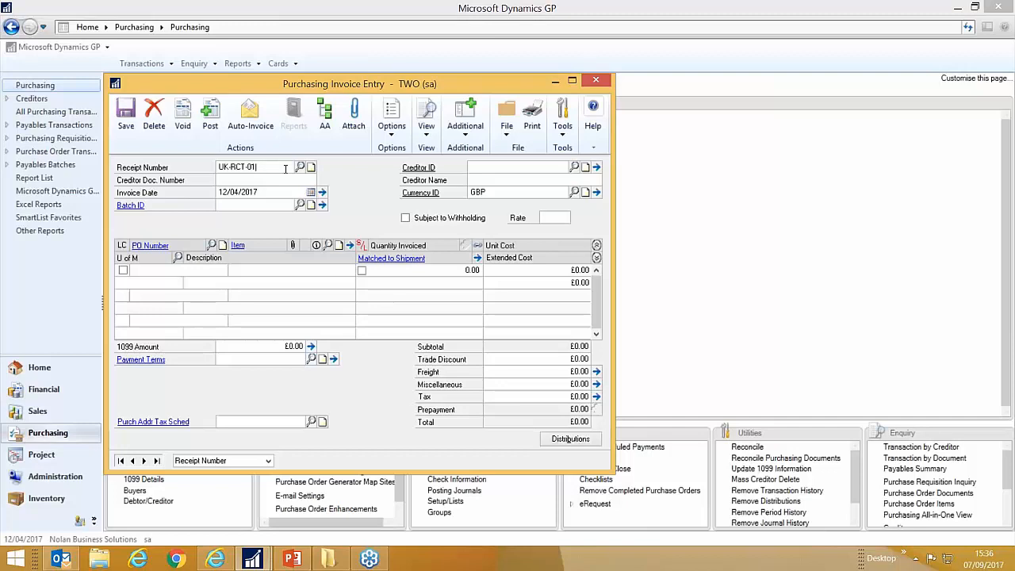
key("Tab")
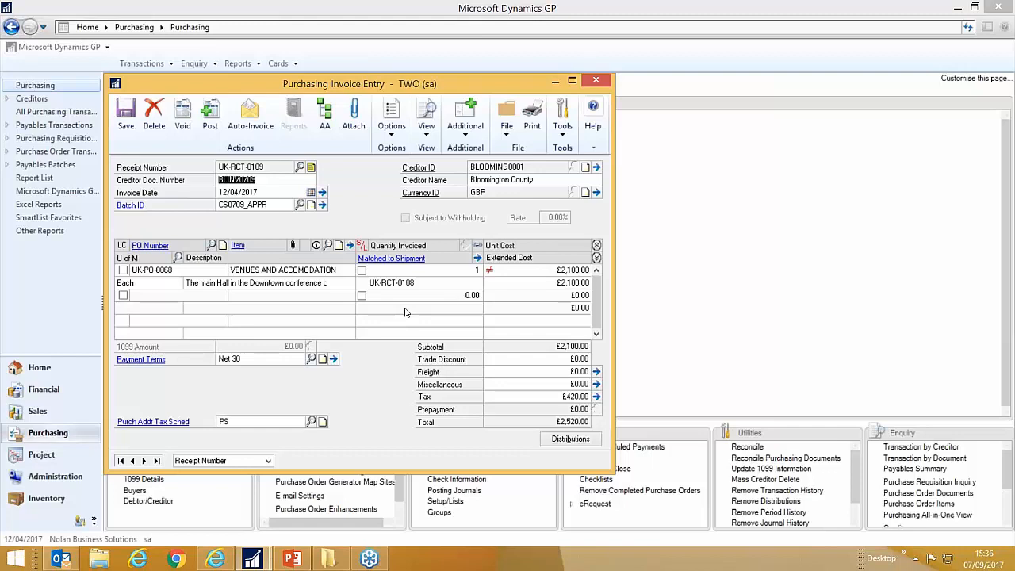
Step: Check the invoice's eRequest approval status and read the note attached to its receipt number, closing both windows
left_click(465, 126)
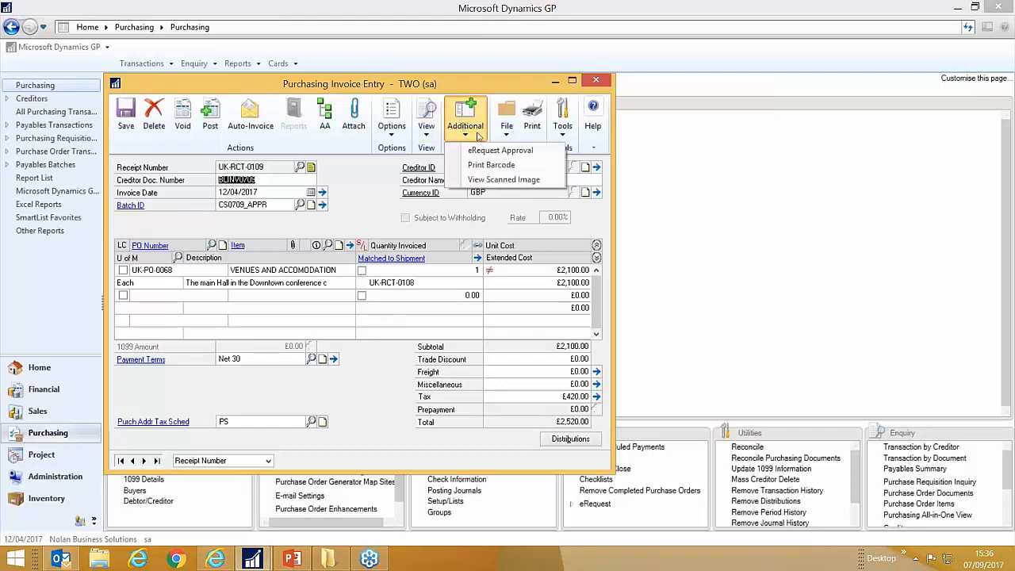
left_click(499, 150)
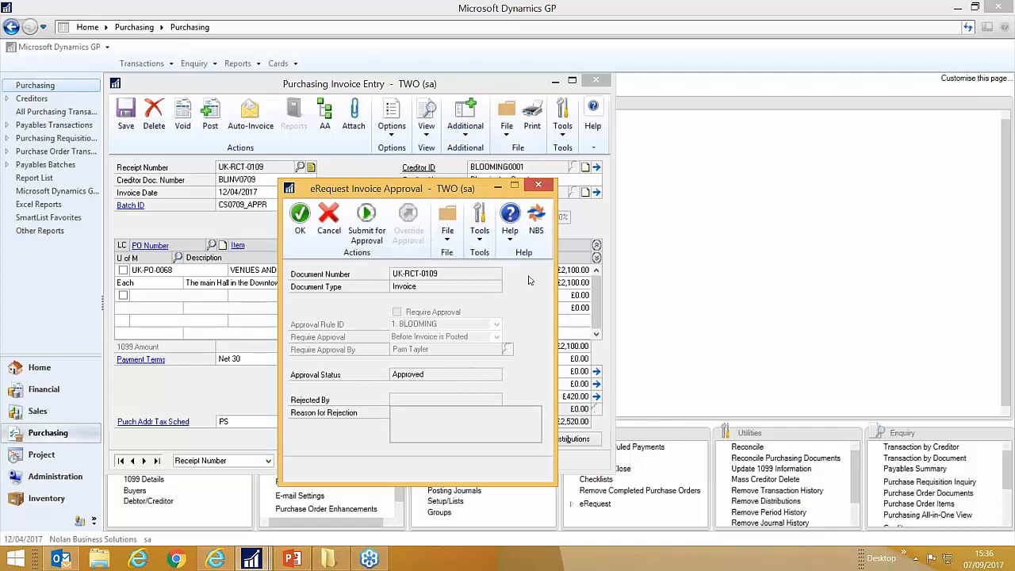
left_click(539, 184)
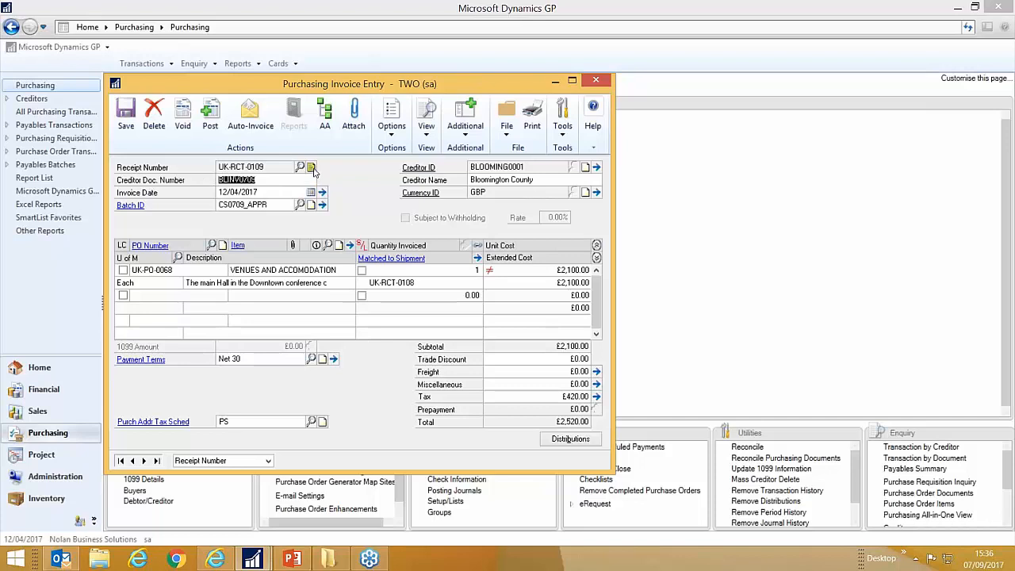
left_click(311, 168)
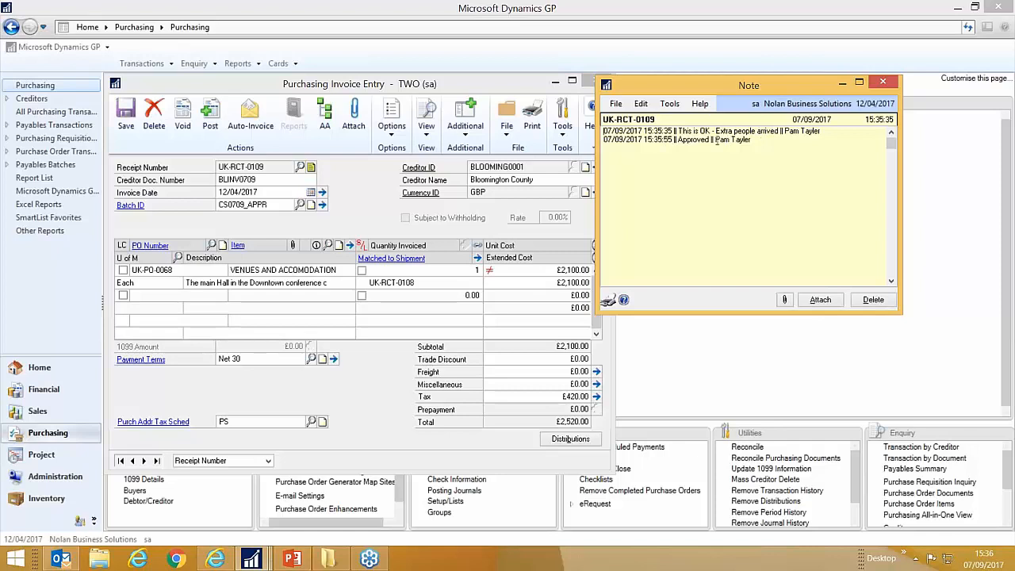
left_click(884, 83)
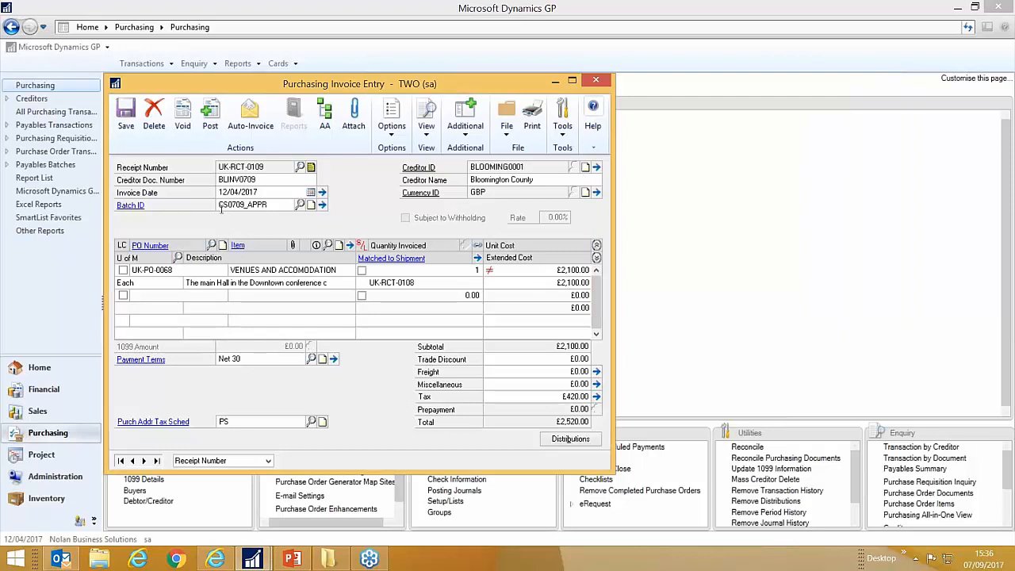
Step: Open the details of batch CS0709_APPR from the invoice and close the invoice entry window
left_click(273, 204)
left_click(269, 205)
left_click(322, 205)
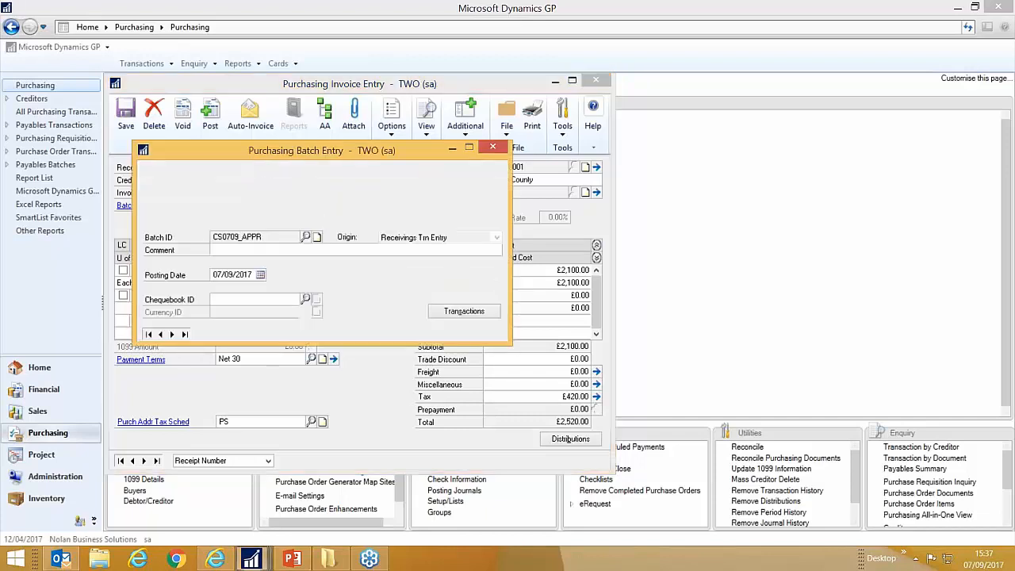
left_click(598, 81)
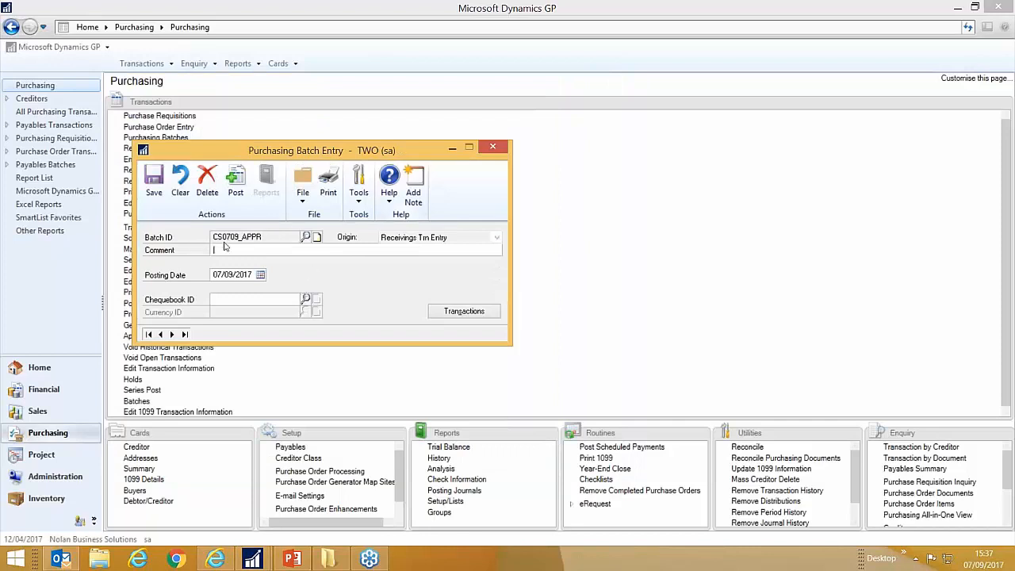
Step: Post batch CS0709_APPR, working through the posting report prompts, and close the posting journal and the batch entry window
left_click(236, 180)
left_click(408, 284)
left_click(559, 385)
left_click(607, 387)
left_click(611, 387)
left_click(615, 388)
left_click(619, 389)
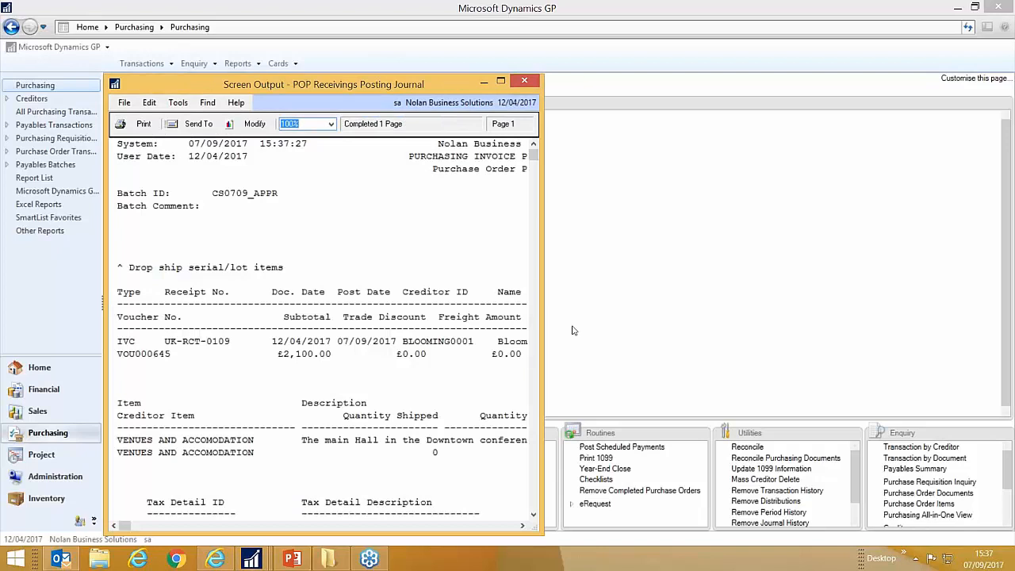
left_click(524, 80)
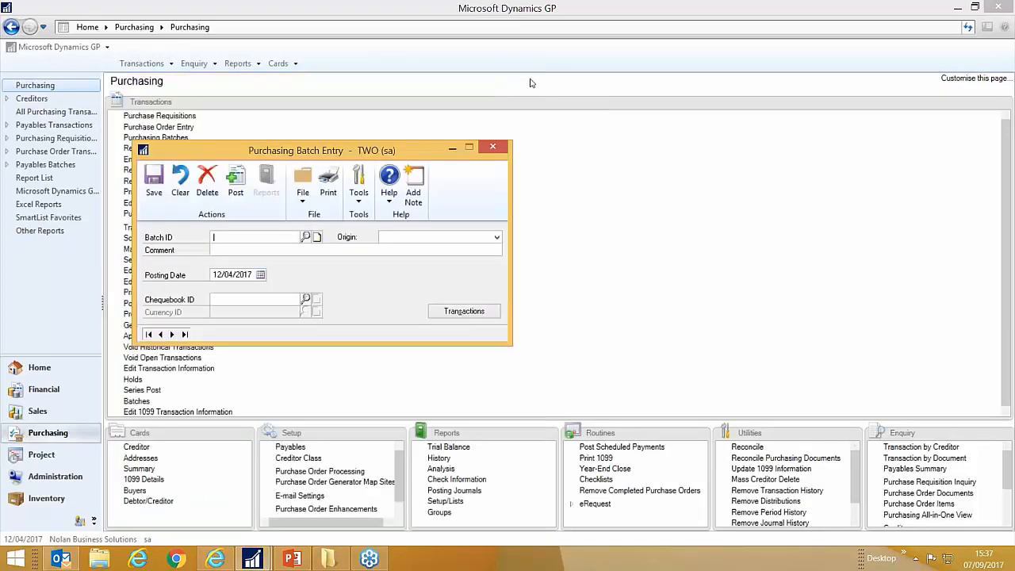
left_click(492, 147)
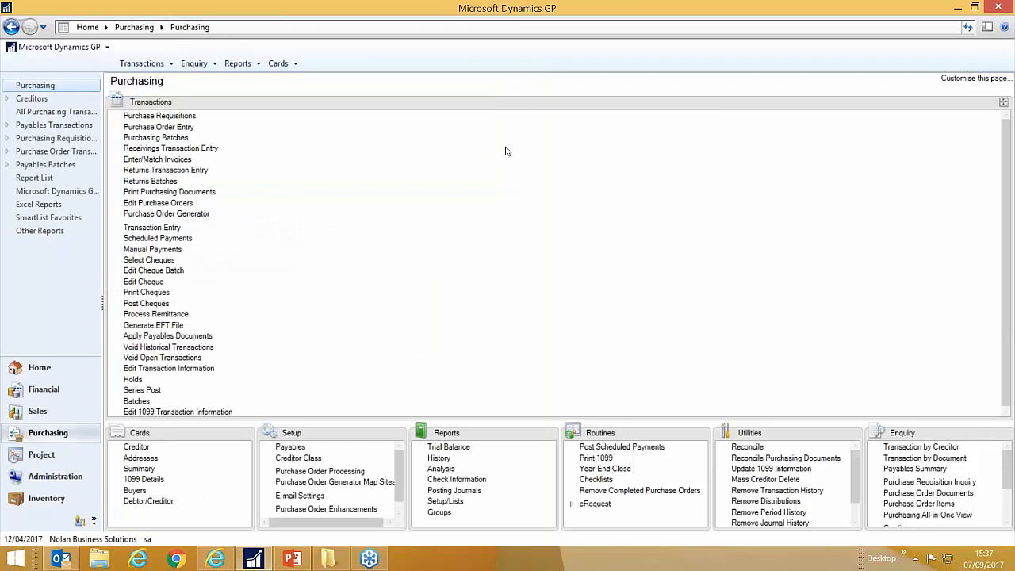
Step: Switch to eRequest, log out the invoice approver, and log in as the original requester with the login ID and password
key("alt+Tab")
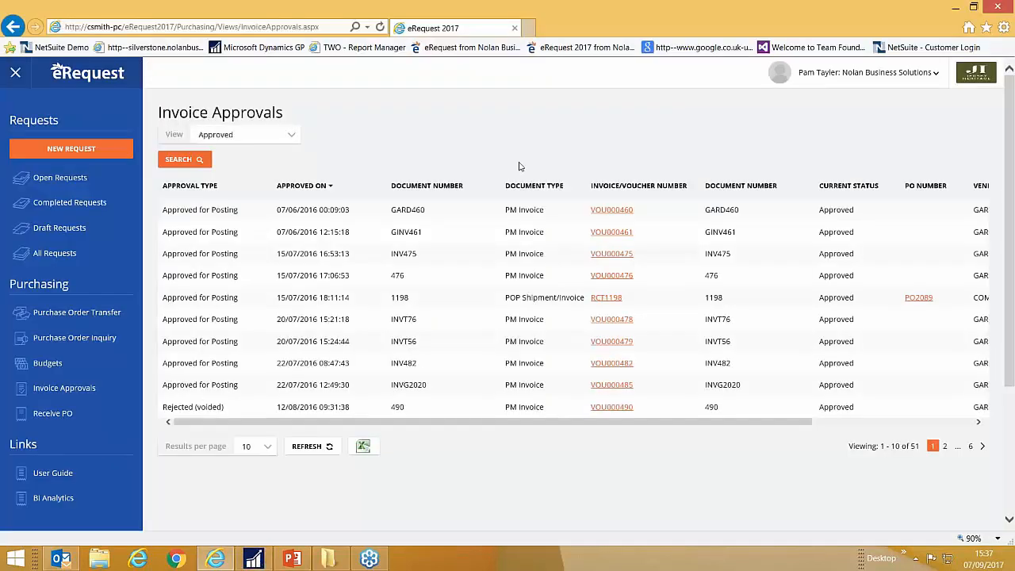
left_click(837, 75)
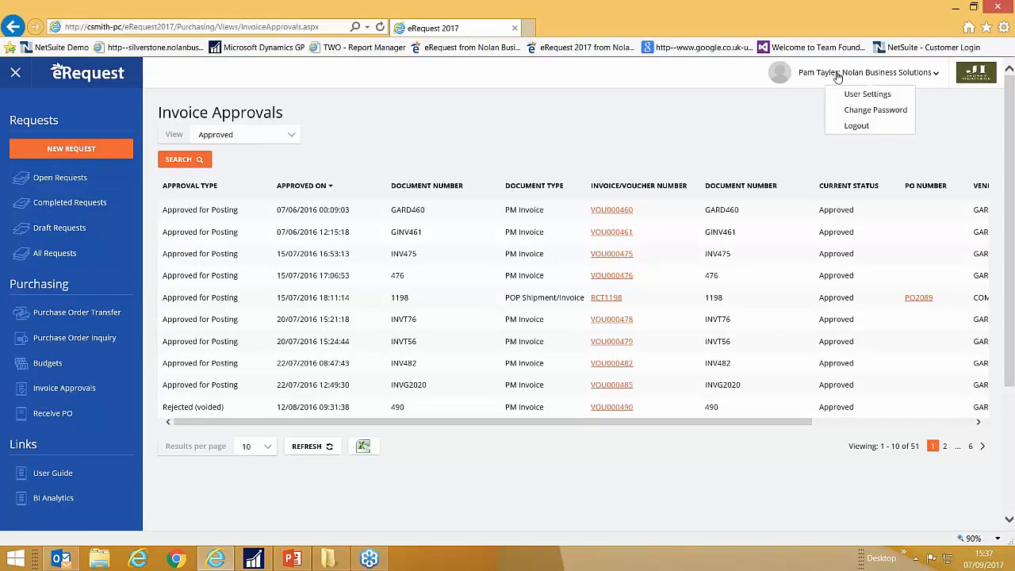
left_click(848, 128)
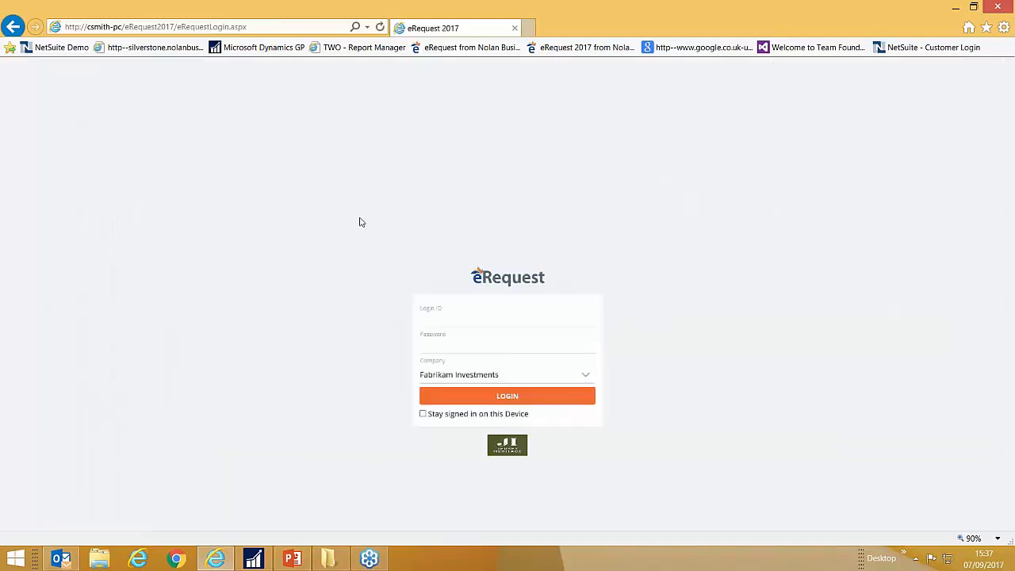
type("L•••••")
key("Return")
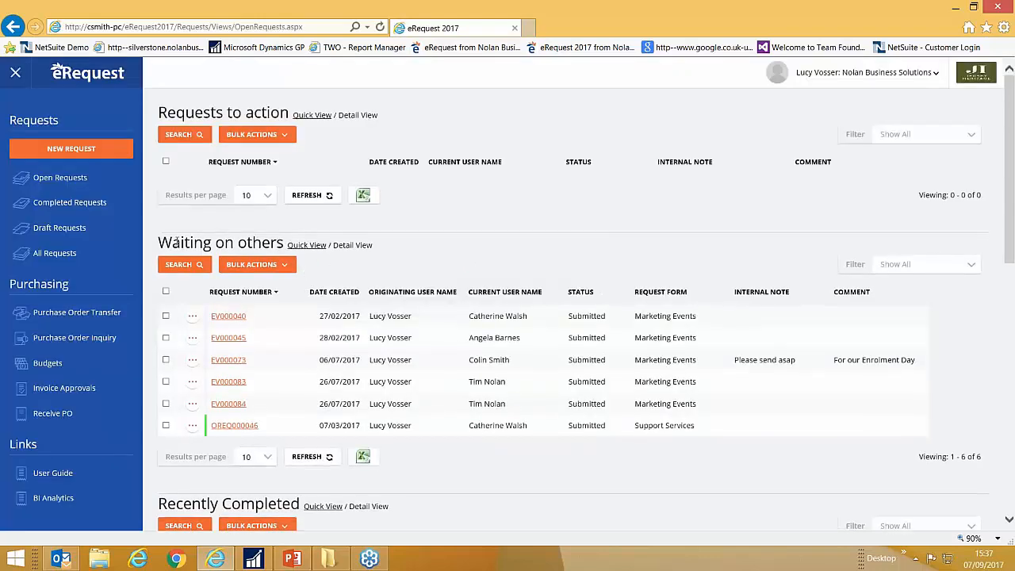
Step: Sort the recently completed requests by request number in descending order and open request EV000091
scroll(266, 501, "down", 3)
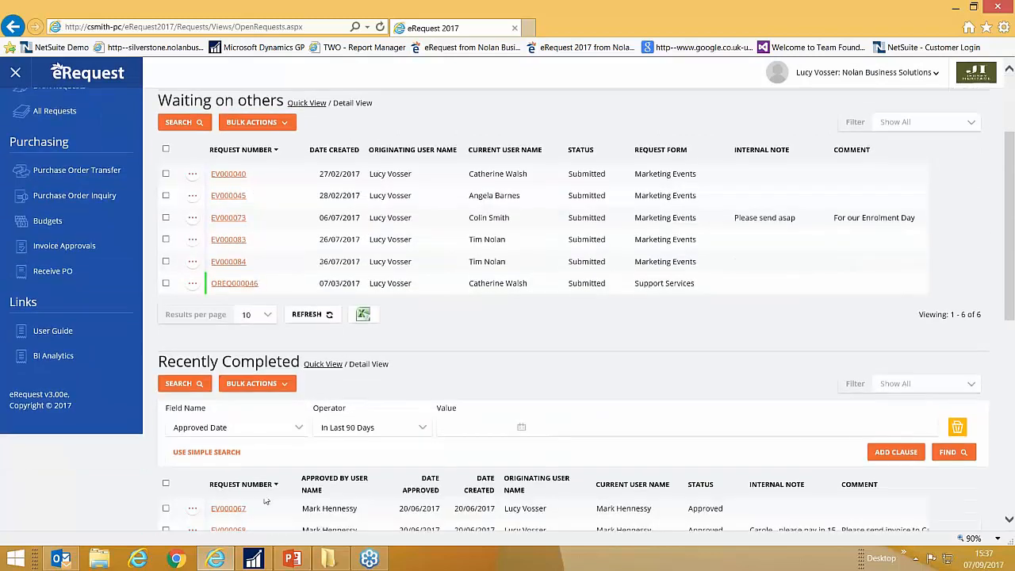
left_click(262, 487)
scroll(261, 487, "down", 5)
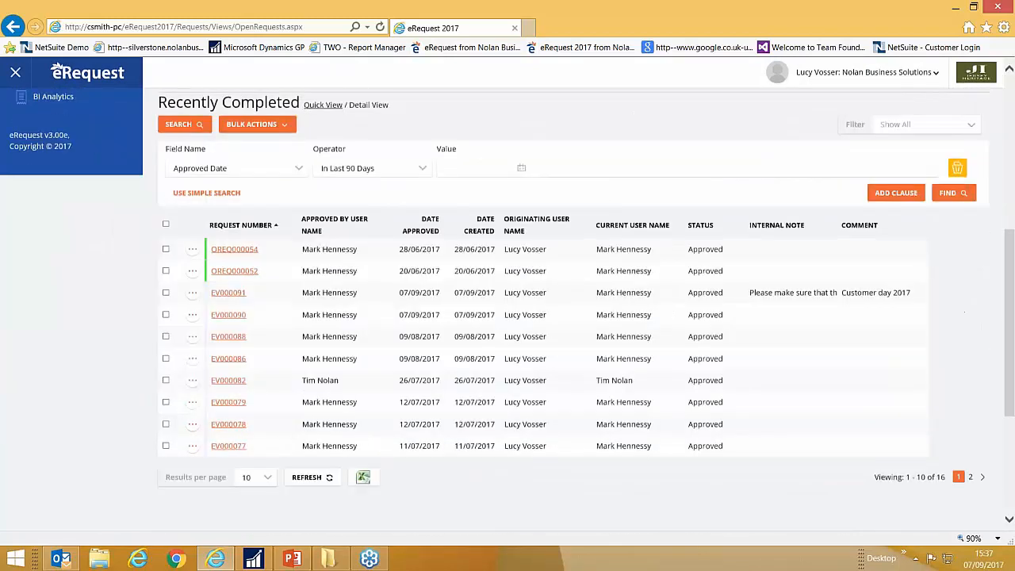
left_click(234, 269)
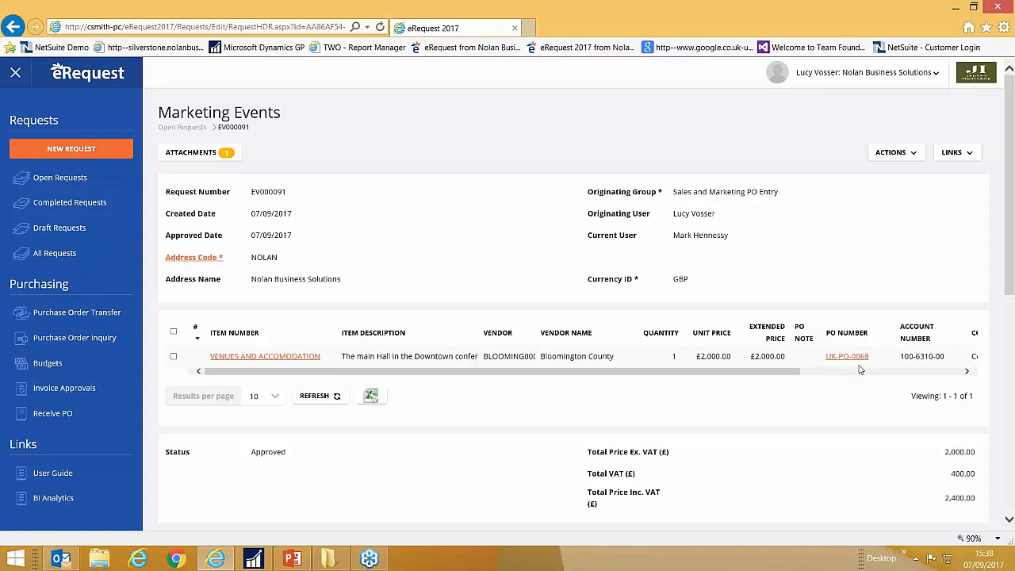
Step: Open the VENUES AND ACCOMODATION line, check its GP receipt numbers, and open the details of its invoice numbers
left_click(291, 358)
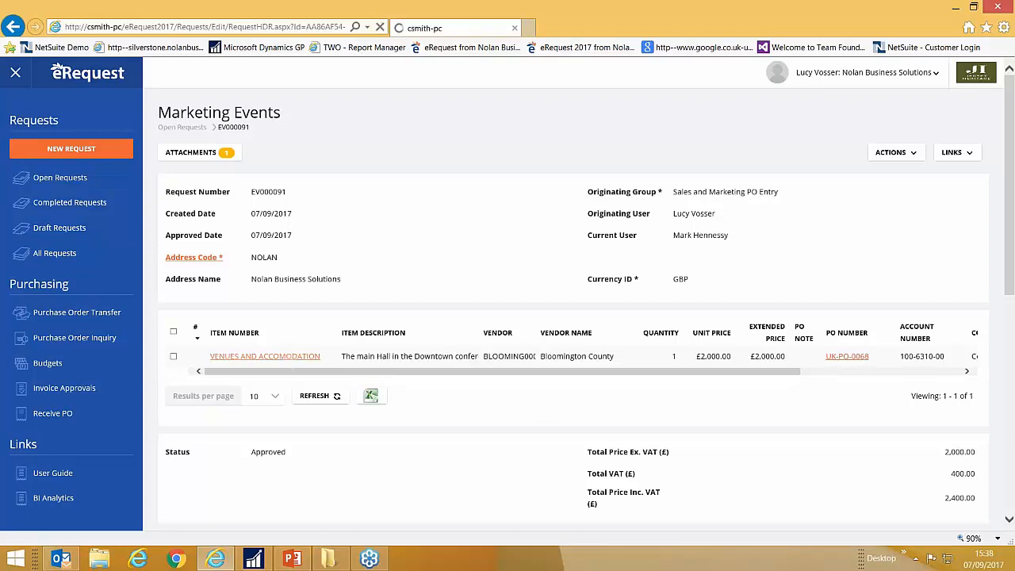
scroll(414, 312, "down", 3)
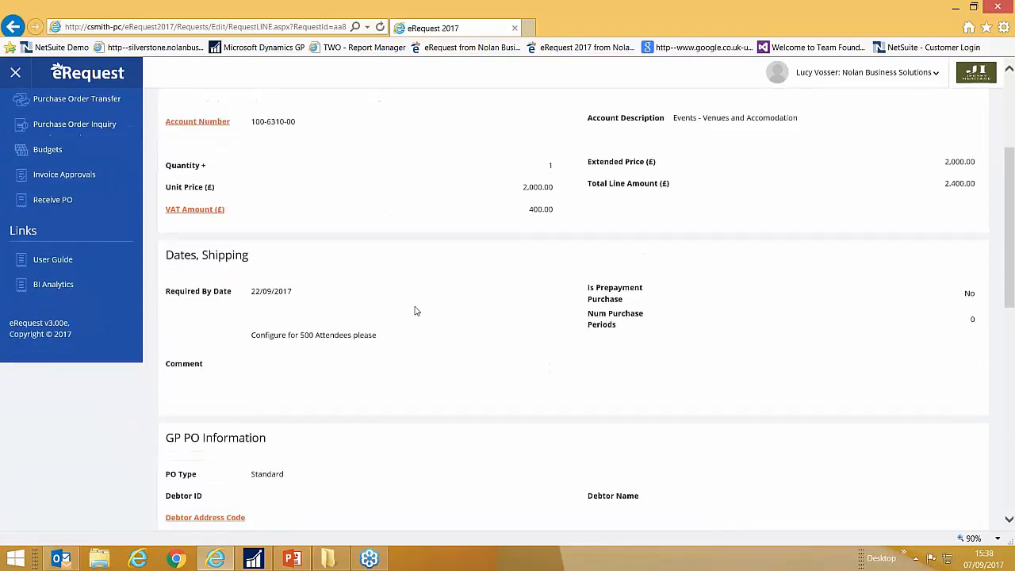
scroll(348, 320, "down", 4)
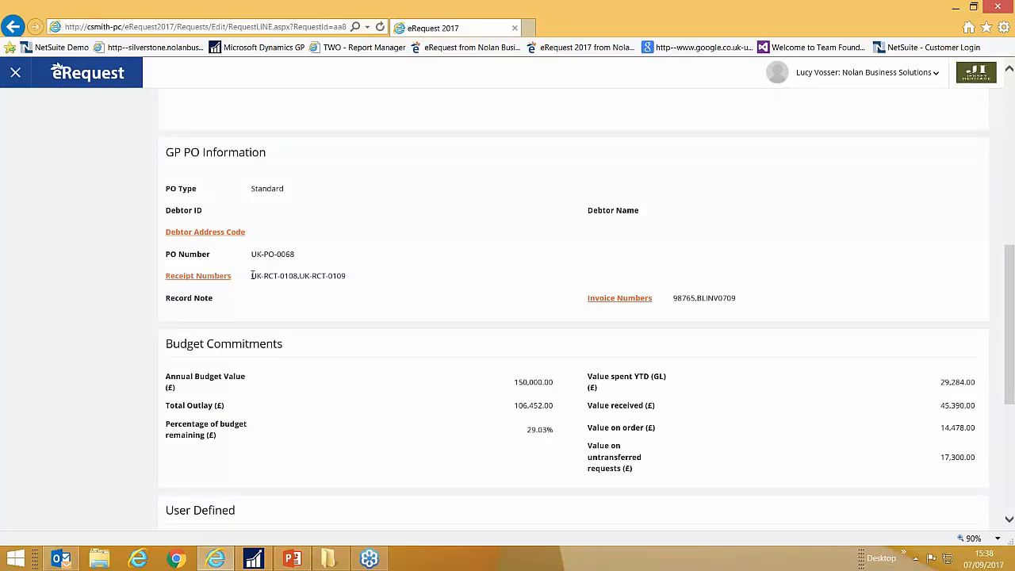
left_click_drag(252, 275, 288, 275)
left_click(628, 305)
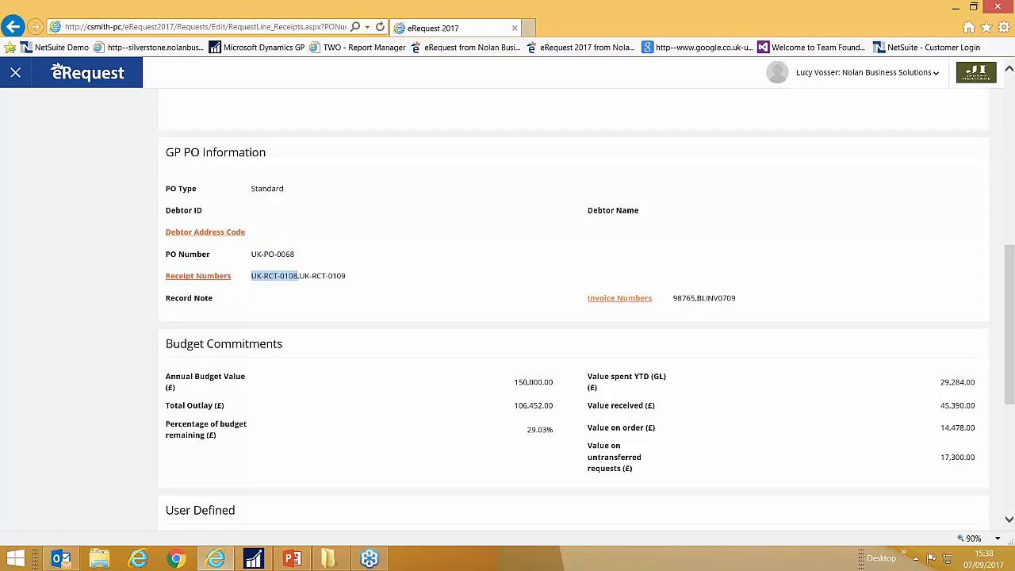
Step: Check the type and paid status of invoice BLINV0709, view its scanned document, and return to the receipt details
left_click_drag(342, 226, 358, 227)
left_click_drag(167, 227, 203, 226)
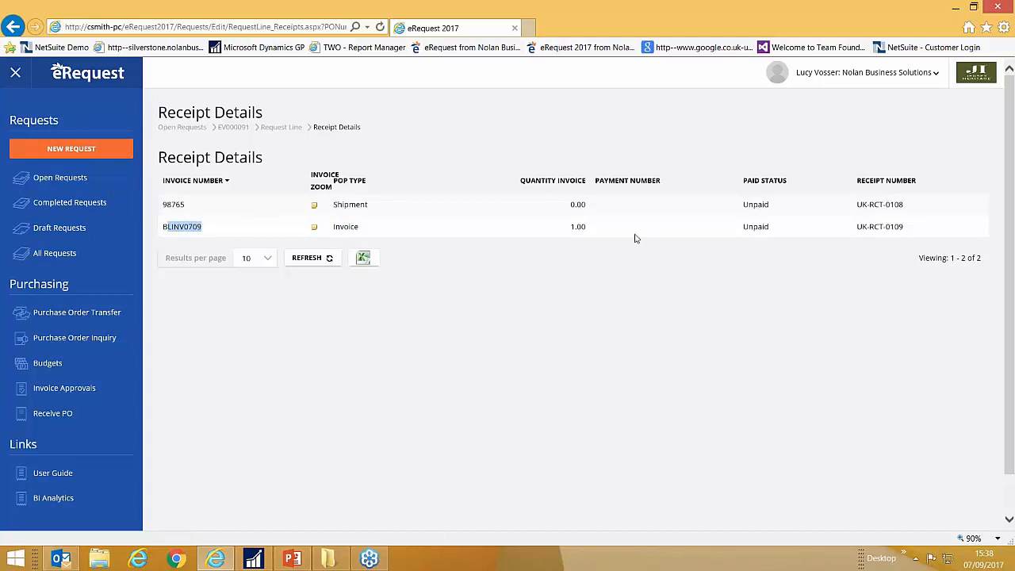
left_click(747, 227)
left_click(314, 227)
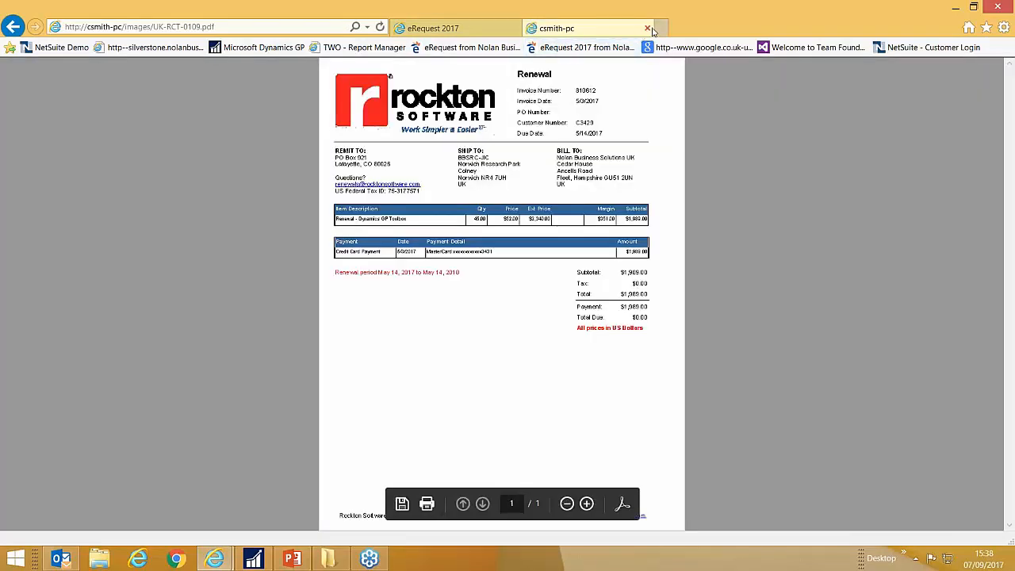
left_click(647, 28)
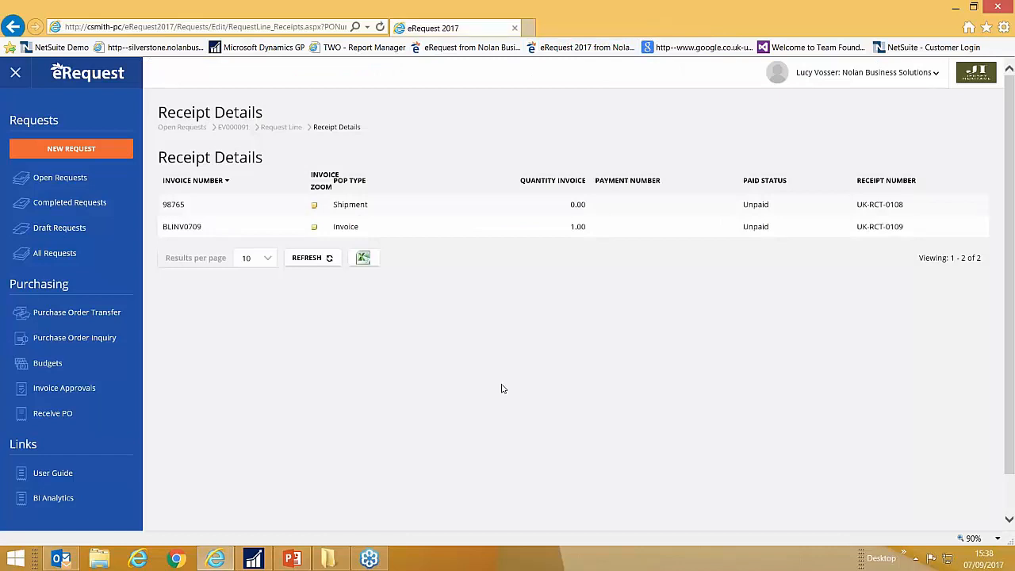